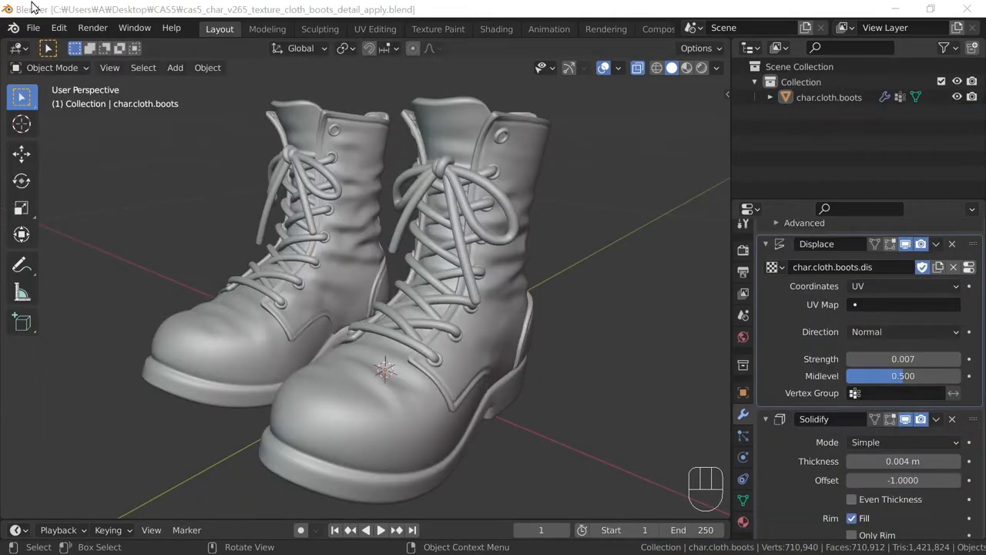
Set the boots' Subdivision modifier viewport level to 1
{"action": "scroll", "coordinate": [813, 416], "scroll_direction": "up", "scroll_amount": 2}
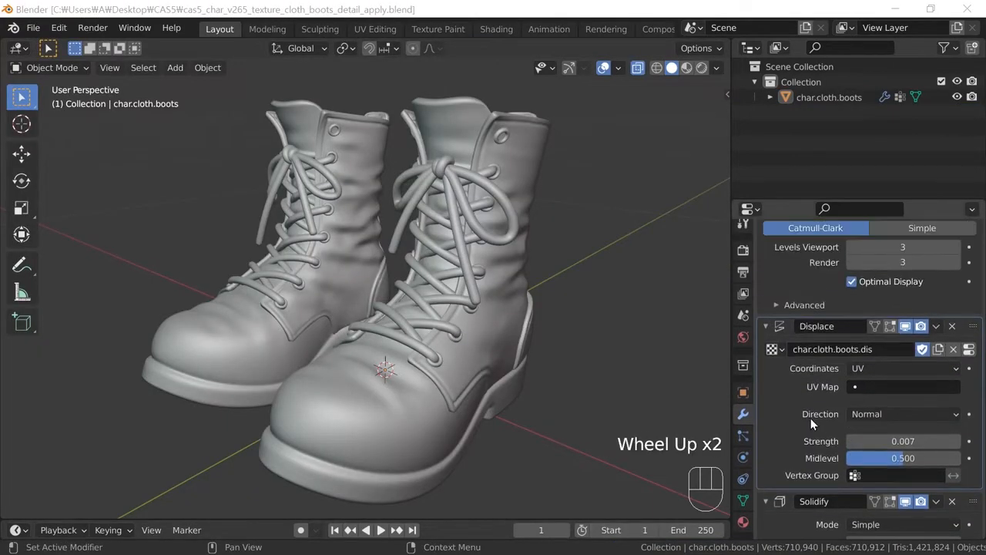
{"action": "scroll", "coordinate": [809, 419], "scroll_direction": "up", "scroll_amount": 3}
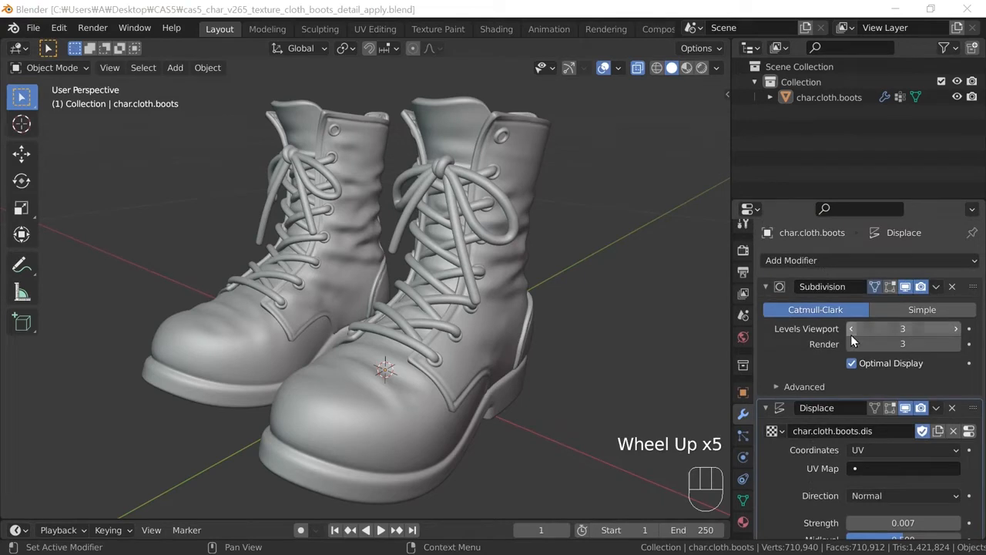
{"action": "left_click", "coordinate": [852, 331]}
{"action": "left_click", "coordinate": [851, 332]}
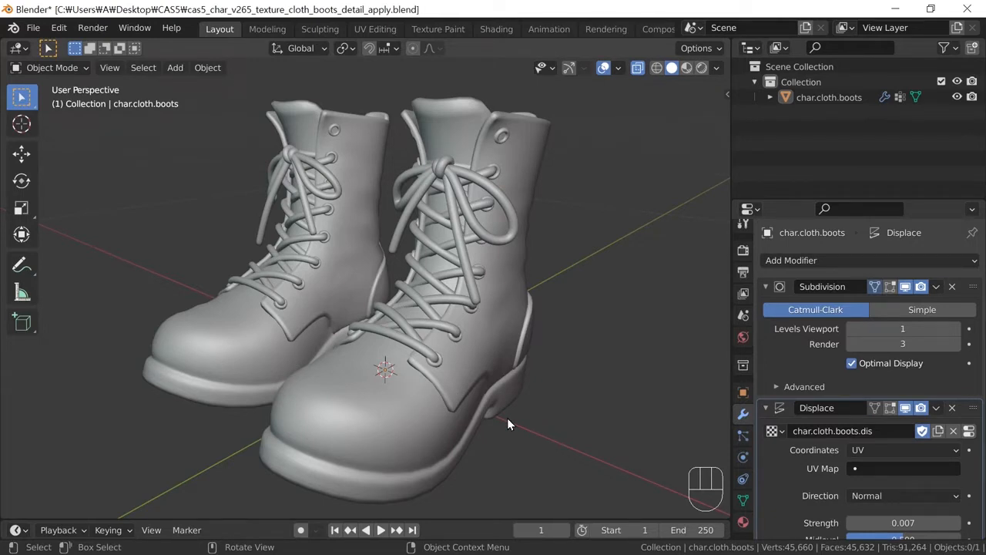
Remove both existing material slots, uv and bake.boots, from the boots object
{"action": "left_click", "coordinate": [743, 522]}
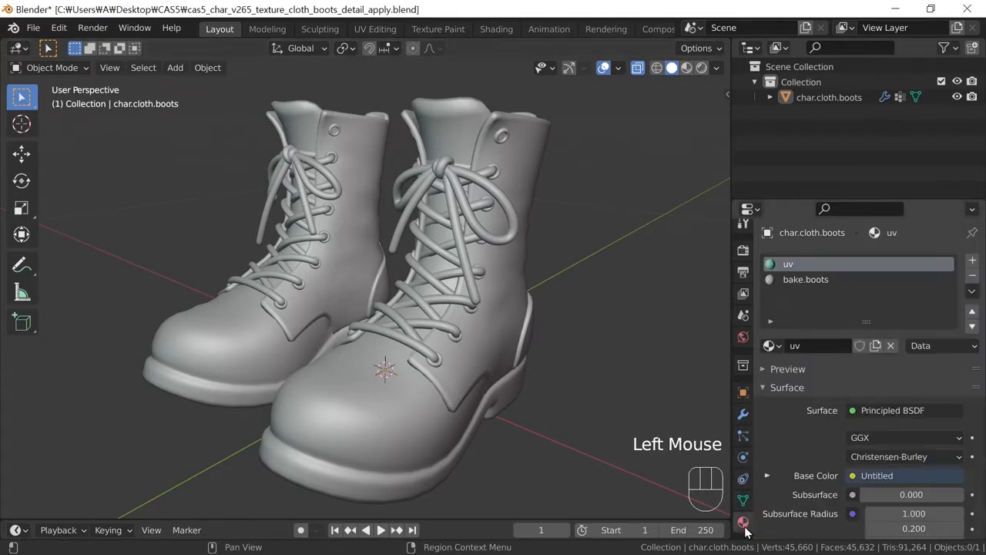
{"action": "left_click", "coordinate": [973, 276]}
{"action": "left_click", "coordinate": [973, 276]}
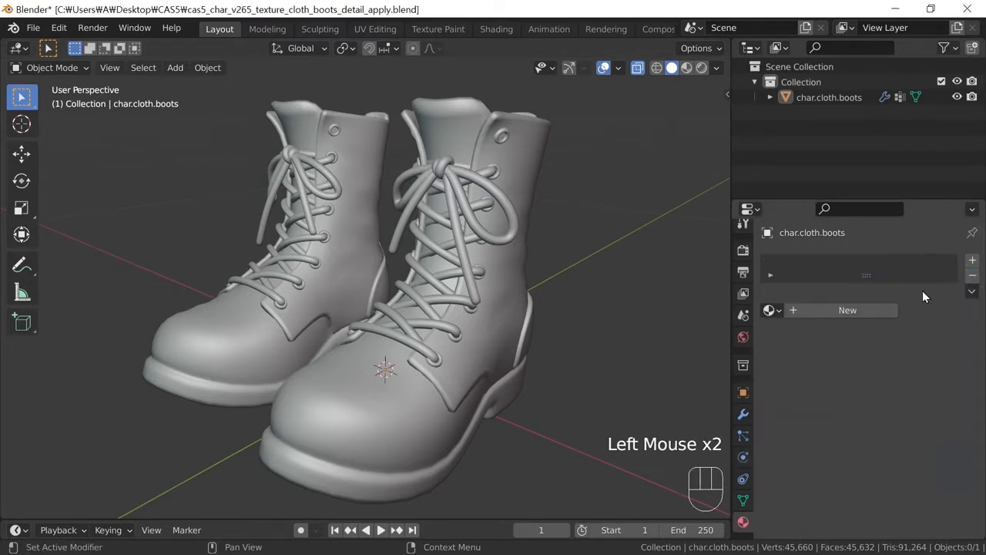
Create a new material on the boots and name it paint.boots
{"action": "left_click", "coordinate": [840, 309]}
{"action": "left_click", "coordinate": [808, 311]}
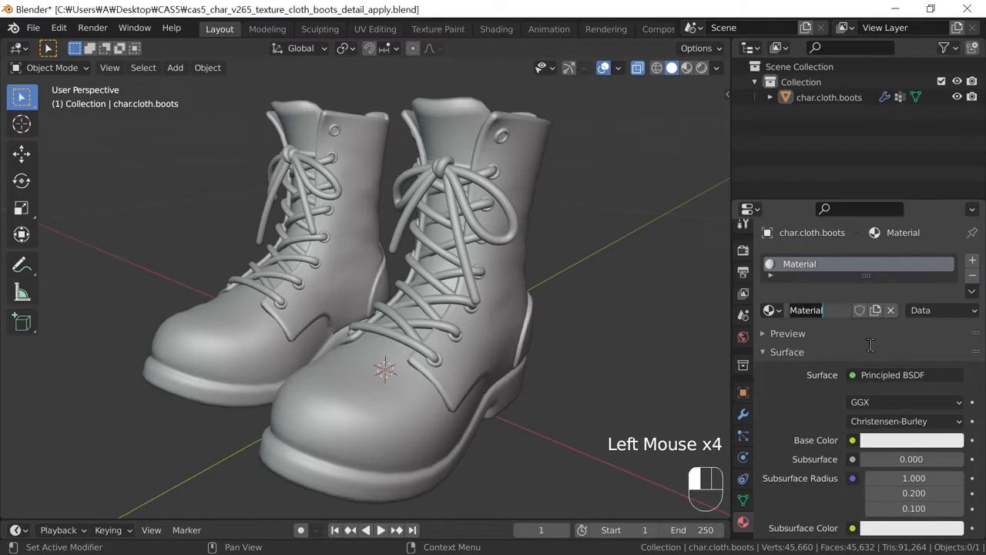
{"action": "type", "text": "paint.boots"}
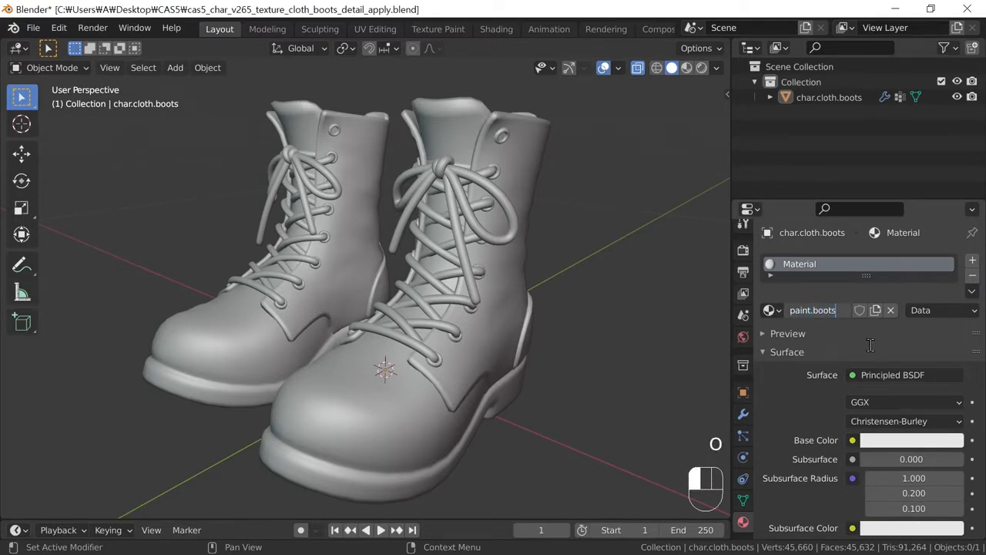
{"action": "key", "text": "Return"}
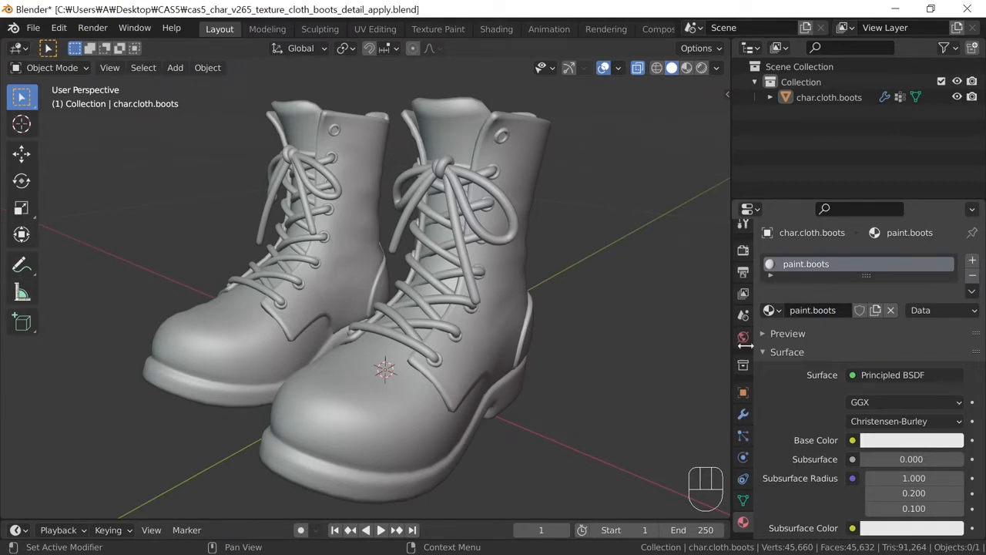
Split the 3D viewport into two side-by-side areas and make one a Shader Editor with its sidebar hidden
{"action": "left_click", "coordinate": [25, 52]}
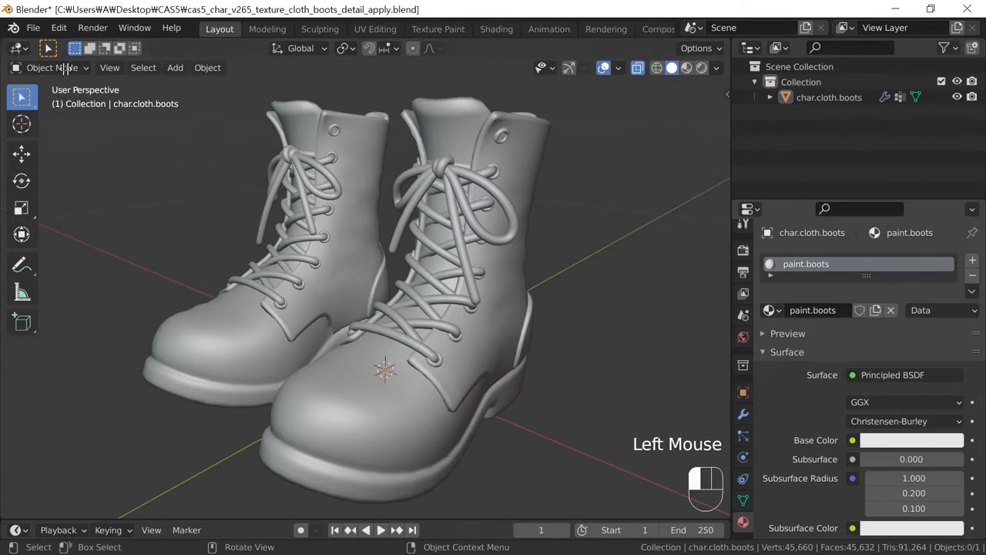
{"action": "left_click_drag", "start_coordinate": [26, 52], "coordinate": [388, 152], "text": "ctrl"}
{"action": "left_click", "coordinate": [16, 48]}
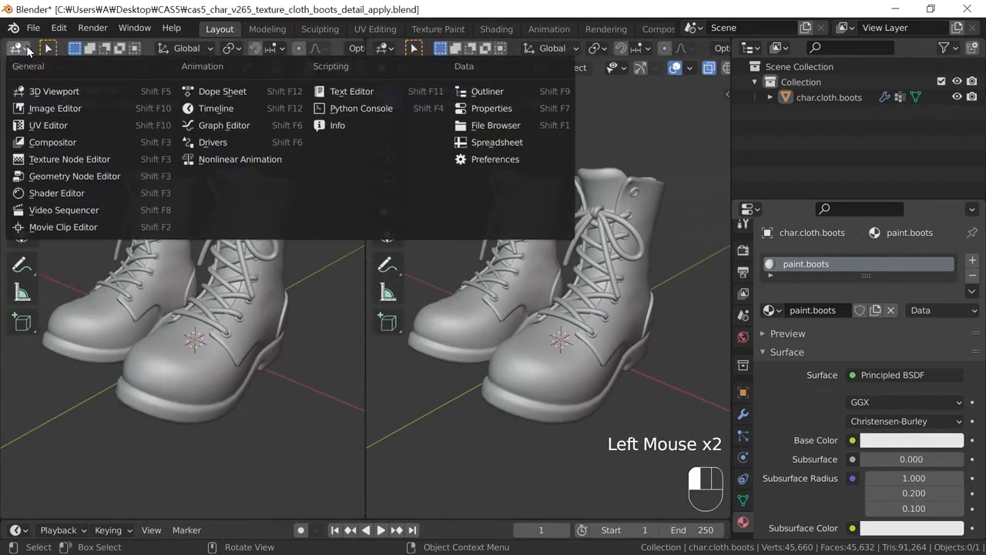
{"action": "left_click", "coordinate": [52, 192]}
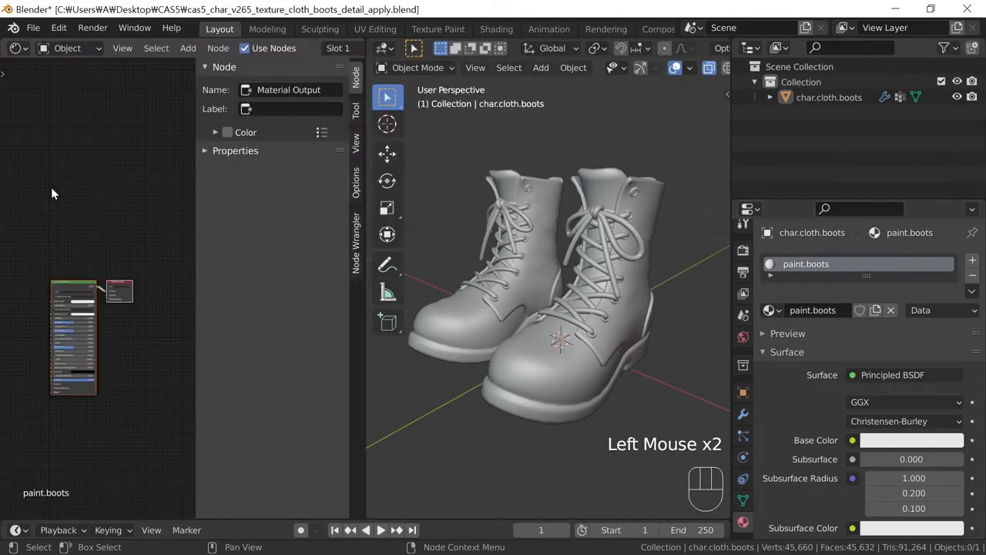
{"action": "key", "text": "n"}
Add a Texture Coordinate node ahead of the Principled BSDF in the paint.boots material
{"action": "scroll", "coordinate": [147, 267], "scroll_direction": "up", "scroll_amount": 1}
{"action": "scroll", "coordinate": [139, 257], "scroll_direction": "up", "scroll_amount": 2}
{"action": "middle_click_drag", "start_coordinate": [139, 257], "coordinate": [157, 273]}
{"action": "scroll", "coordinate": [205, 244], "scroll_direction": "up", "scroll_amount": 4}
{"action": "key", "text": "shift+a"}
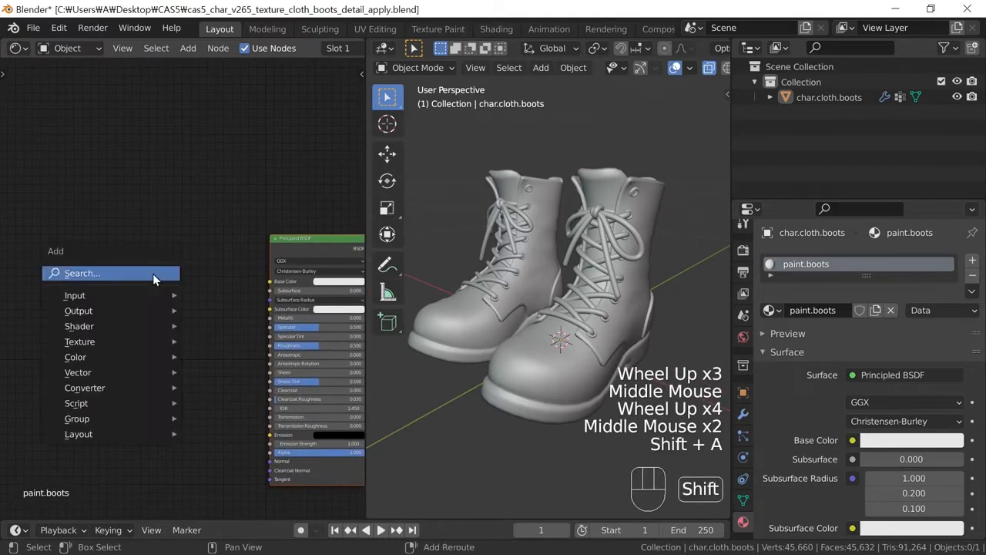
{"action": "mouse_move", "coordinate": [121, 344]}
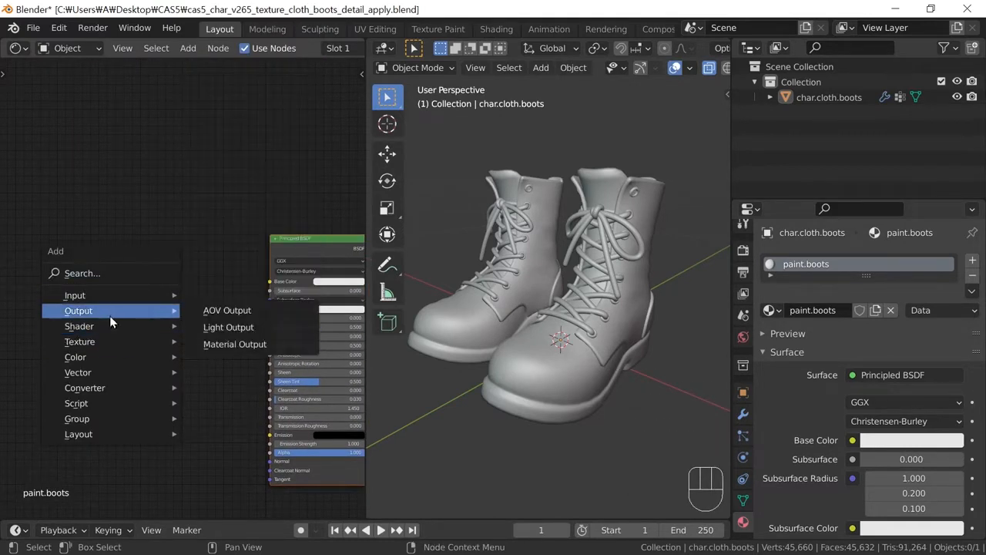
{"action": "mouse_move", "coordinate": [116, 297]}
{"action": "left_click", "coordinate": [238, 210]}
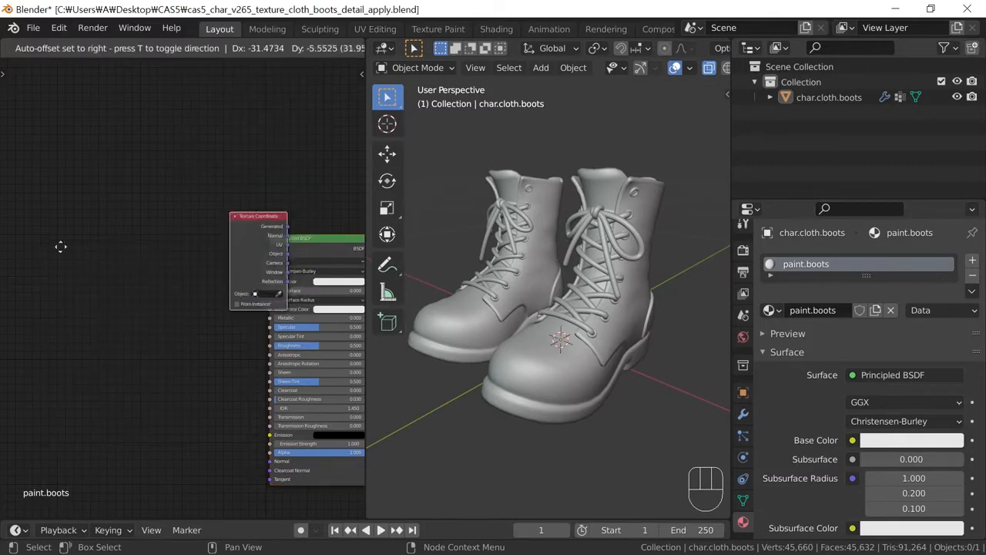
{"action": "left_click", "coordinate": [6, 229]}
Add an Image Texture node, linking the Texture Coordinate's UV to its Vector and its Color to the Principled BSDF's Base Color
{"action": "middle_click_drag", "start_coordinate": [137, 331], "coordinate": [165, 336]}
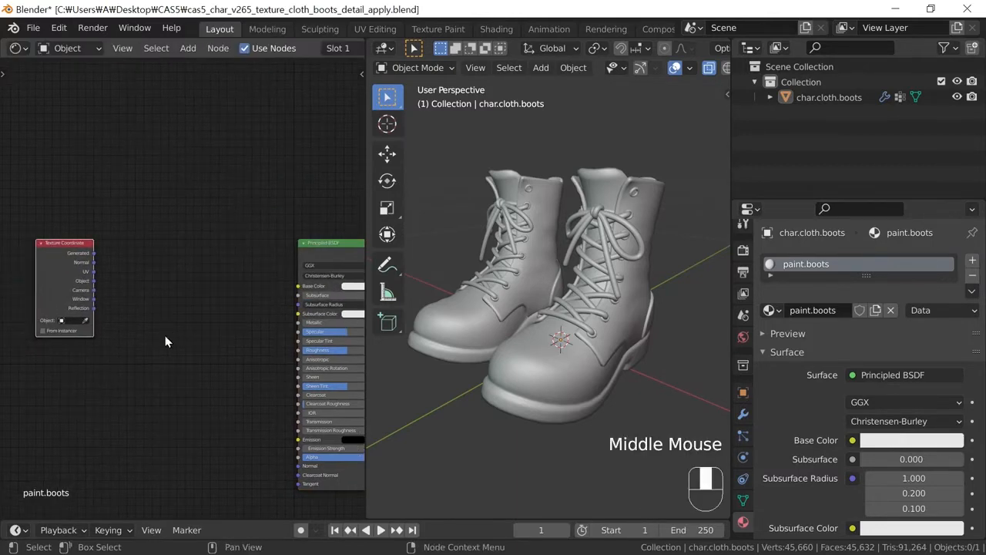
{"action": "key", "text": "shift+a"}
{"action": "mouse_move", "coordinate": [136, 386]}
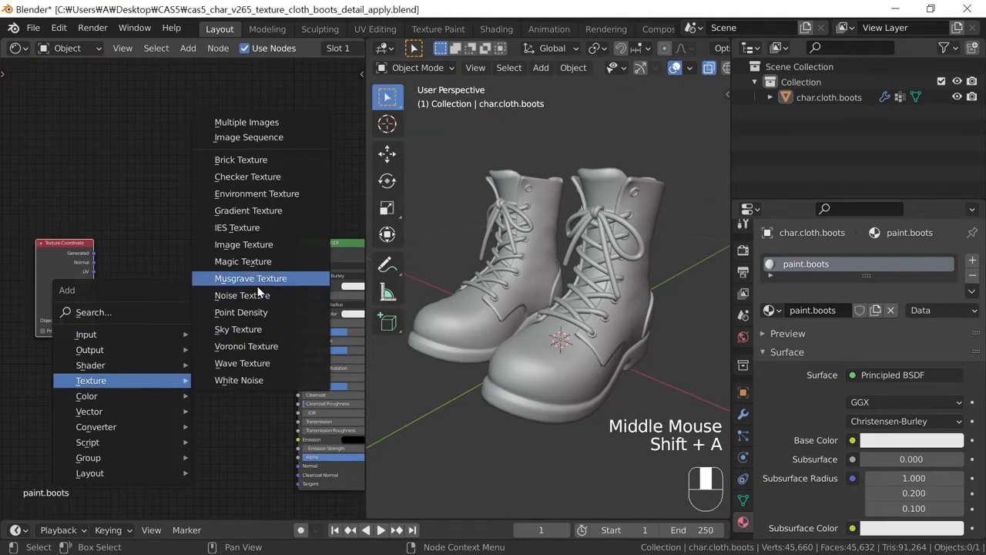
{"action": "left_click", "coordinate": [269, 248]}
{"action": "left_click", "coordinate": [134, 236]}
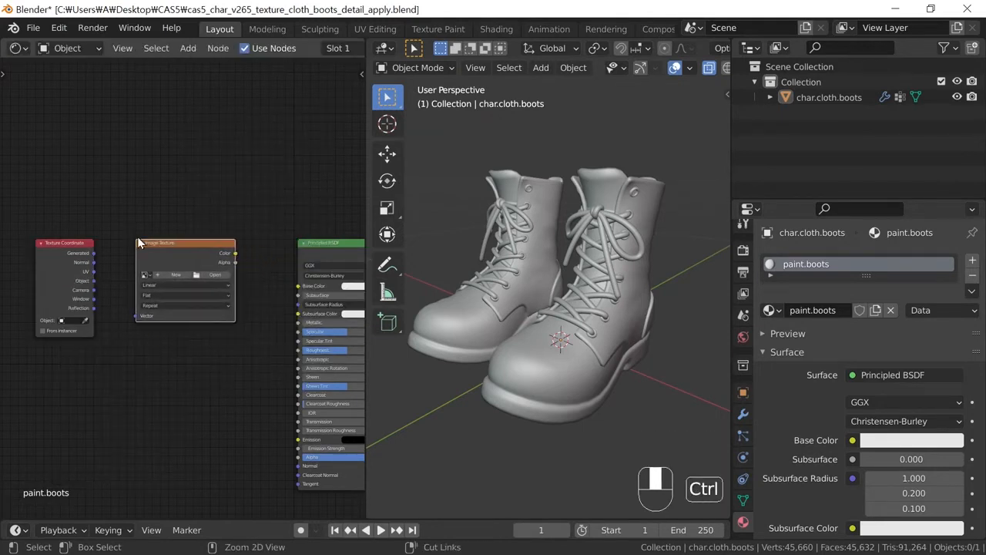
{"action": "left_click_drag", "start_coordinate": [94, 271], "coordinate": [136, 316]}
{"action": "left_click_drag", "start_coordinate": [236, 253], "coordinate": [284, 280]}
Start a new image for the Image Texture node, named paint.boots, with width and height of 2048 px
{"action": "scroll", "coordinate": [243, 341], "scroll_direction": "up", "scroll_amount": 2}
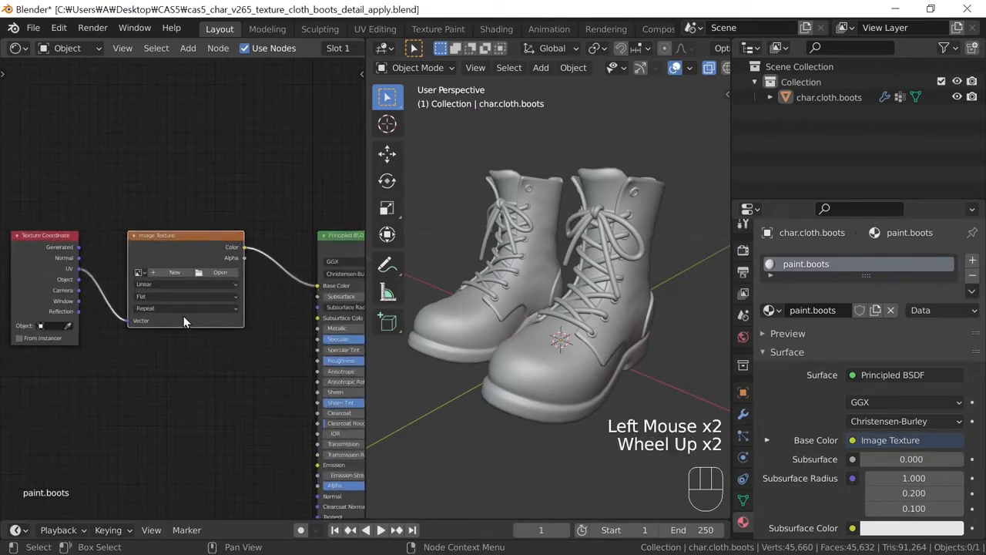
{"action": "left_click", "coordinate": [168, 271]}
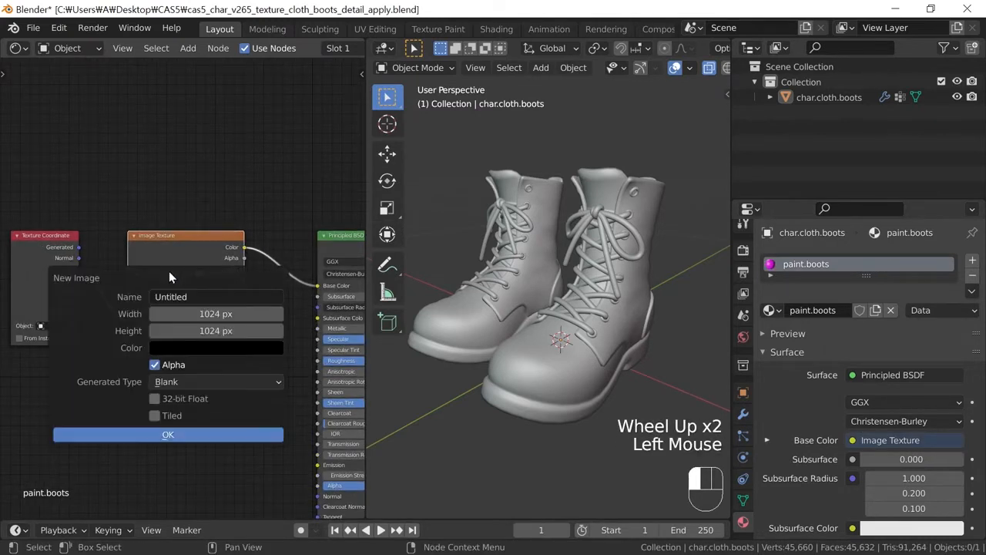
{"action": "left_click", "coordinate": [204, 295]}
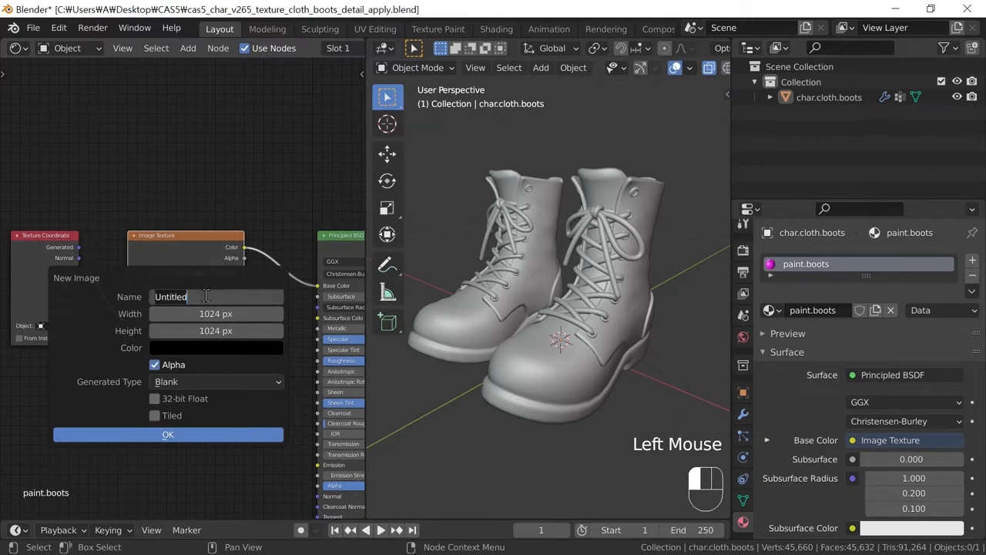
{"action": "type", "text": "paint.boots"}
{"action": "key", "text": "Return"}
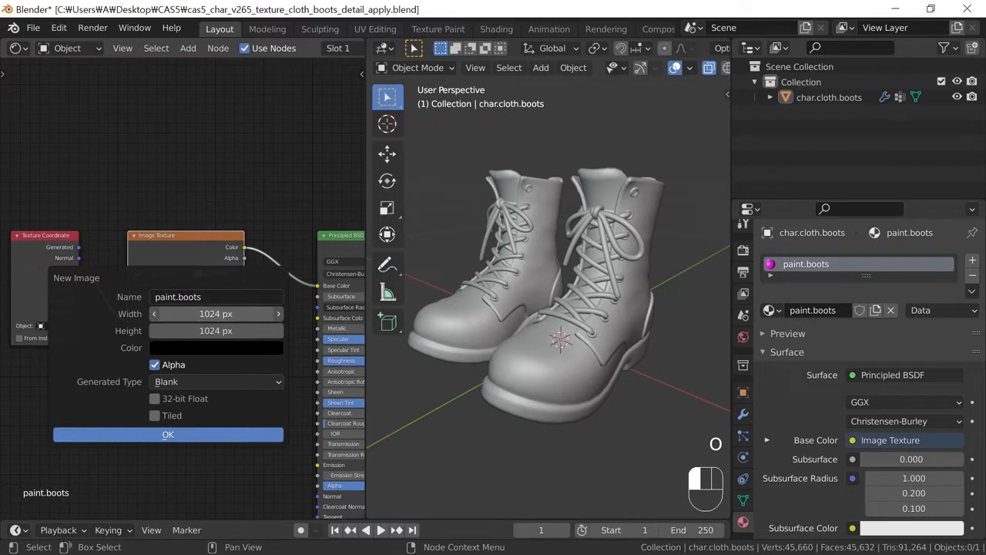
{"action": "left_click_drag", "start_coordinate": [214, 316], "coordinate": [215, 331]}
{"action": "type", "text": "24"}
{"action": "key", "text": "BackSpace"}
{"action": "type", "text": "048"}
{"action": "key", "text": "Return"}
Set the new image's fill colour alpha to 0 and create the image
{"action": "left_click", "coordinate": [235, 349]}
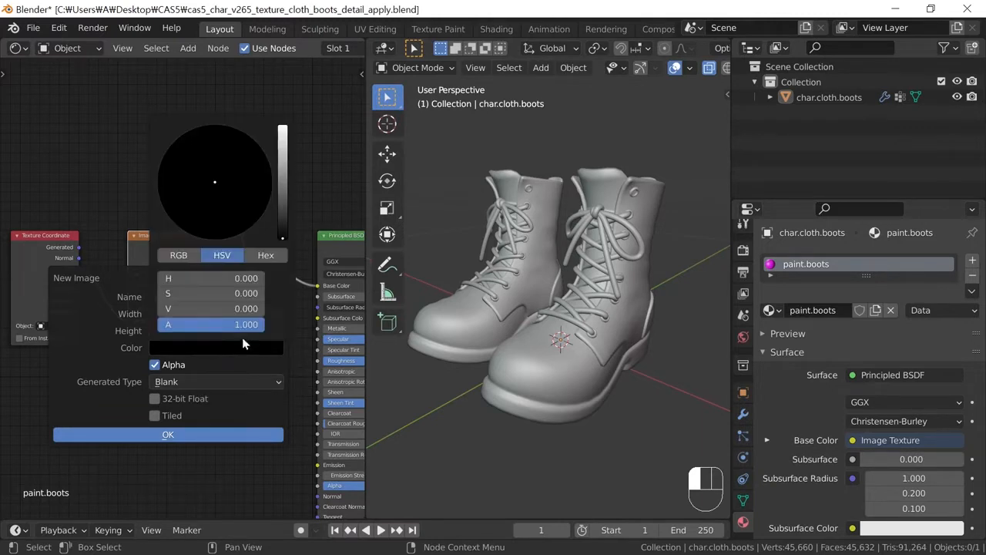
{"action": "left_click_drag", "start_coordinate": [242, 326], "coordinate": [157, 326]}
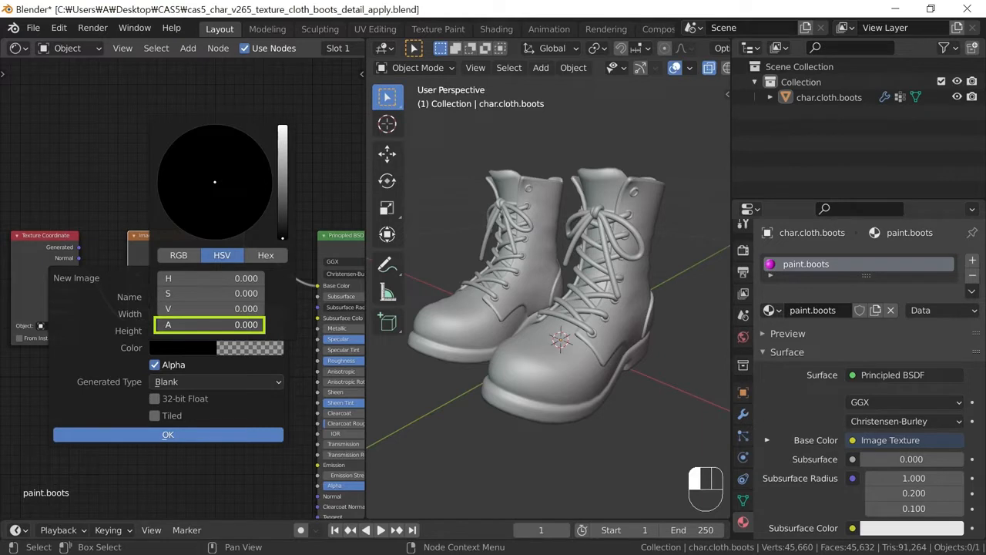
{"action": "left_click", "coordinate": [175, 439]}
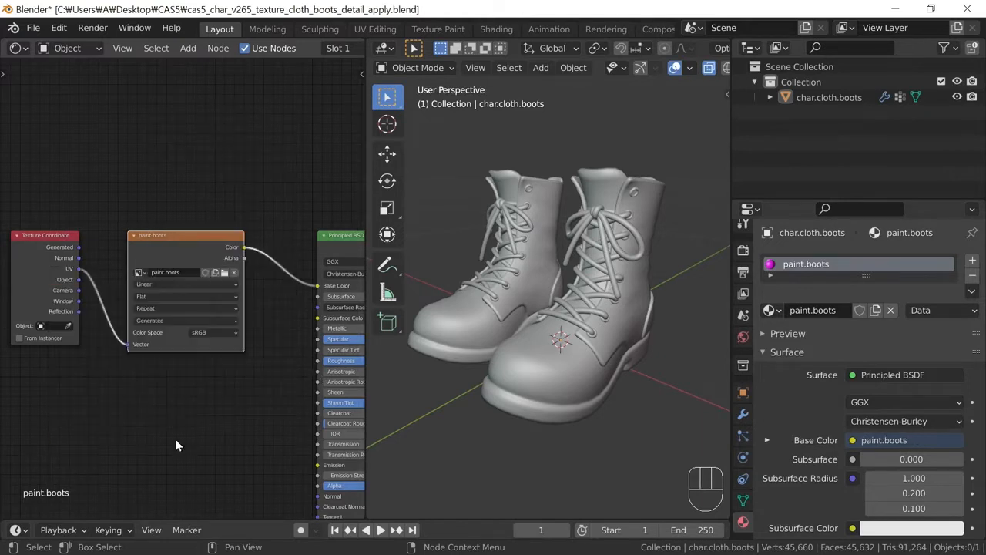
Set the Subdivision modifier's viewport level to 2
{"action": "scroll", "coordinate": [182, 440], "scroll_direction": "down", "scroll_amount": 1}
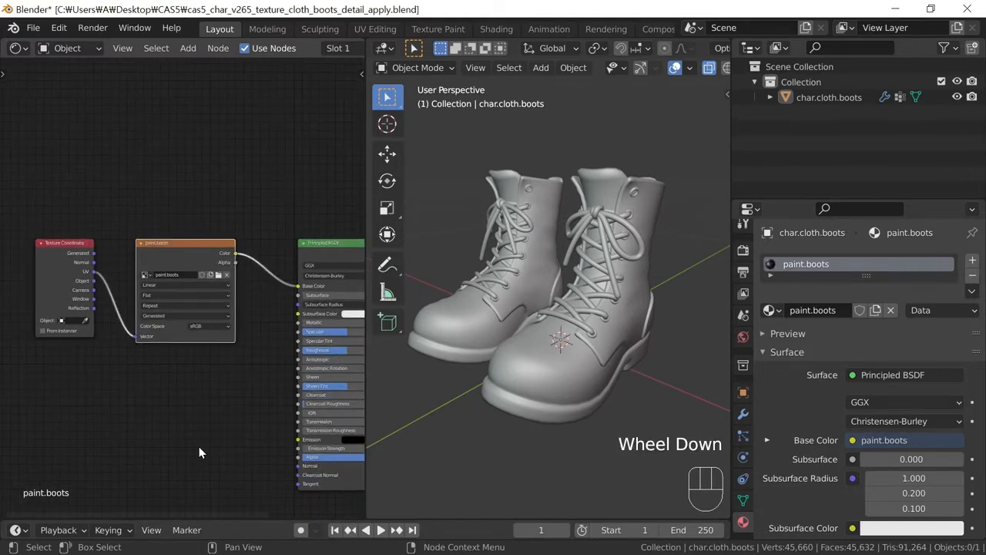
{"action": "left_click", "coordinate": [744, 415]}
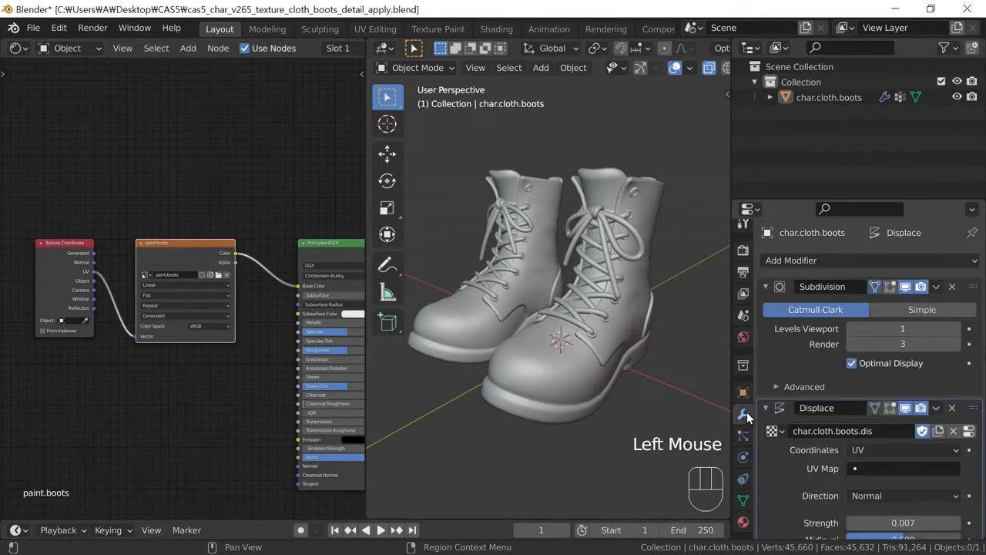
{"action": "left_click", "coordinate": [957, 333]}
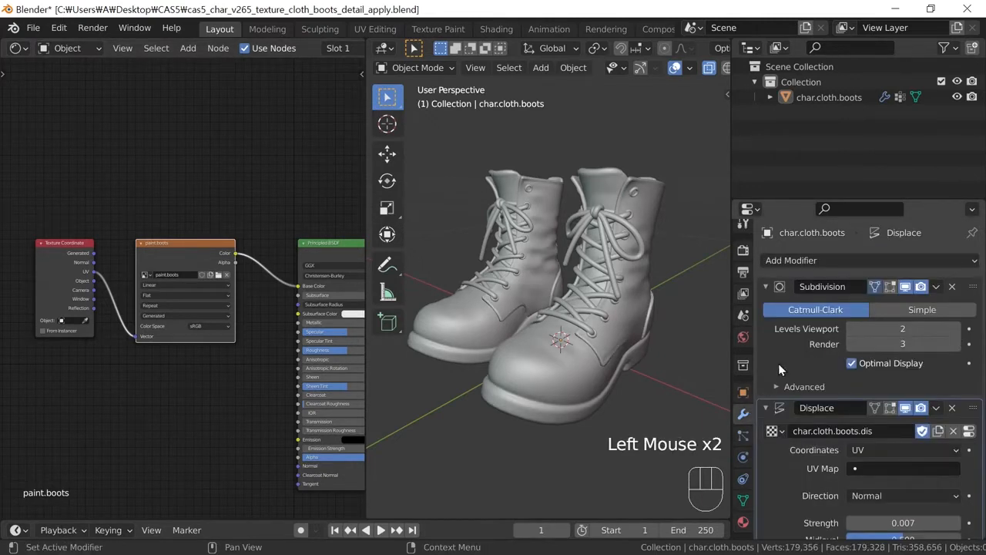
Select the boots in the 3D viewport and switch them to Texture Paint mode
{"action": "middle_click_drag", "start_coordinate": [635, 394], "coordinate": [596, 389]}
{"action": "scroll", "coordinate": [577, 393], "scroll_direction": "up", "scroll_amount": 1}
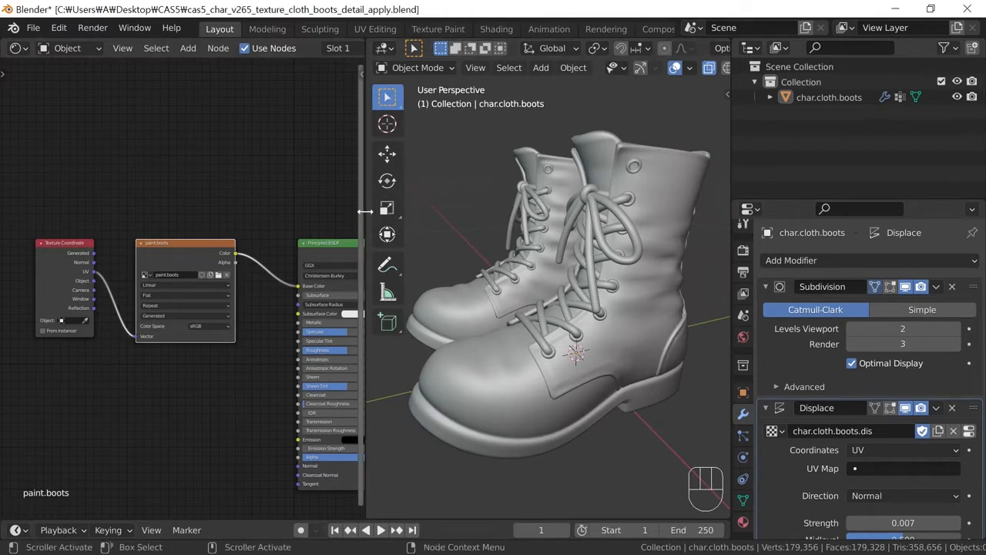
{"action": "middle_click_drag", "start_coordinate": [515, 177], "coordinate": [559, 363], "text": "shift"}
{"action": "left_click", "coordinate": [562, 377]}
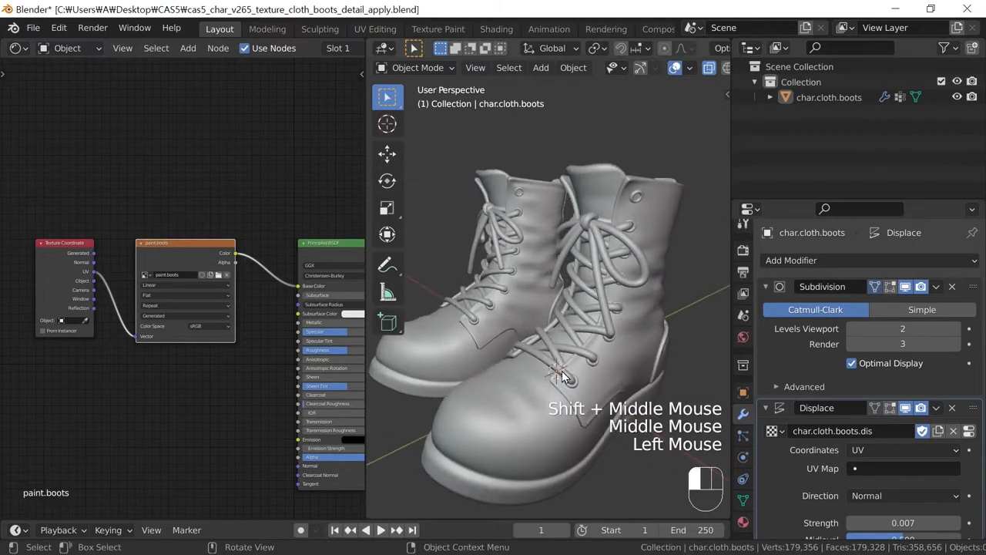
{"action": "key", "text": "ctrl+Tab"}
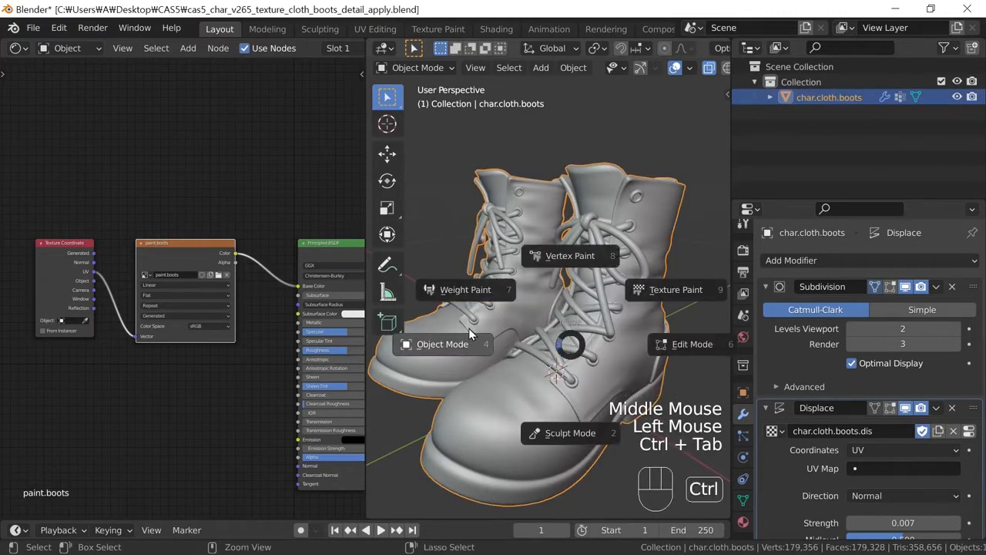
{"action": "left_click", "coordinate": [685, 298]}
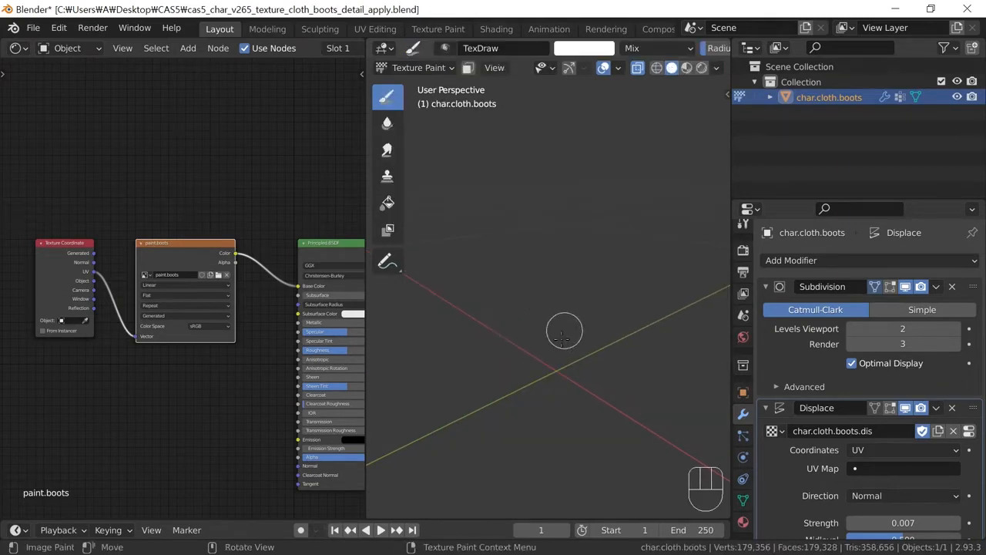
Change the Shader Editor area to an Image Editor and show the paint.boots image instead of Render Result
{"action": "left_click", "coordinate": [21, 49]}
{"action": "left_click", "coordinate": [42, 111]}
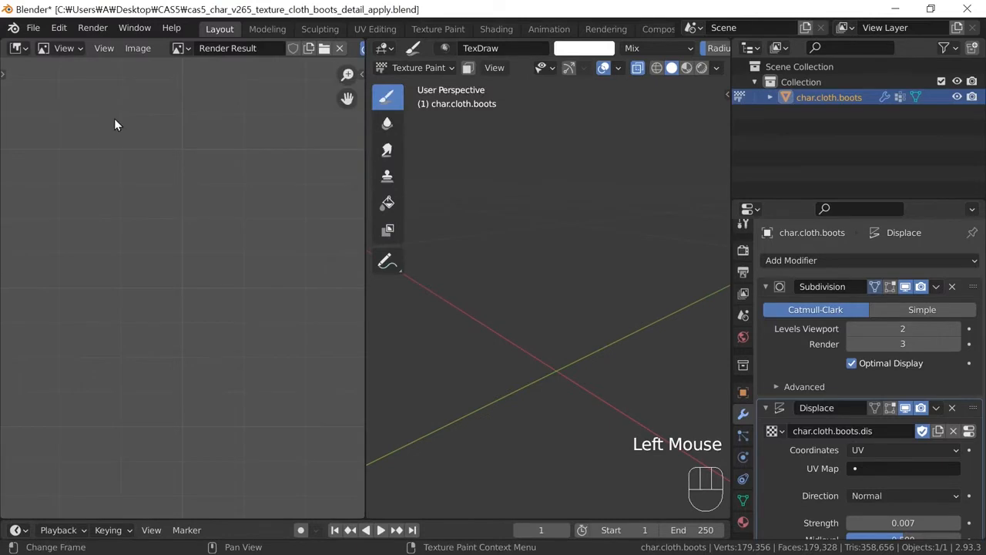
{"action": "scroll", "coordinate": [115, 173], "scroll_direction": "down", "scroll_amount": 3}
{"action": "left_click", "coordinate": [338, 53]}
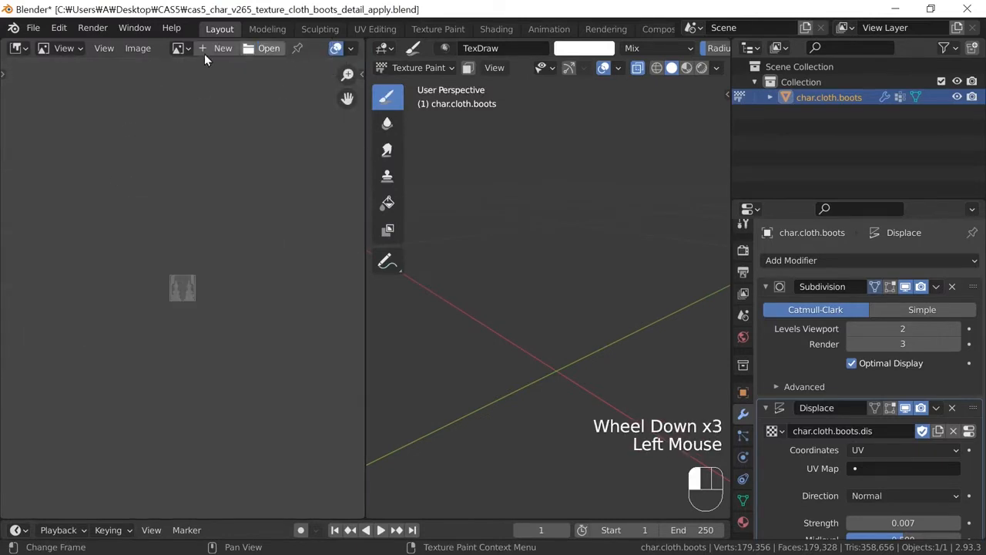
{"action": "left_click", "coordinate": [185, 51]}
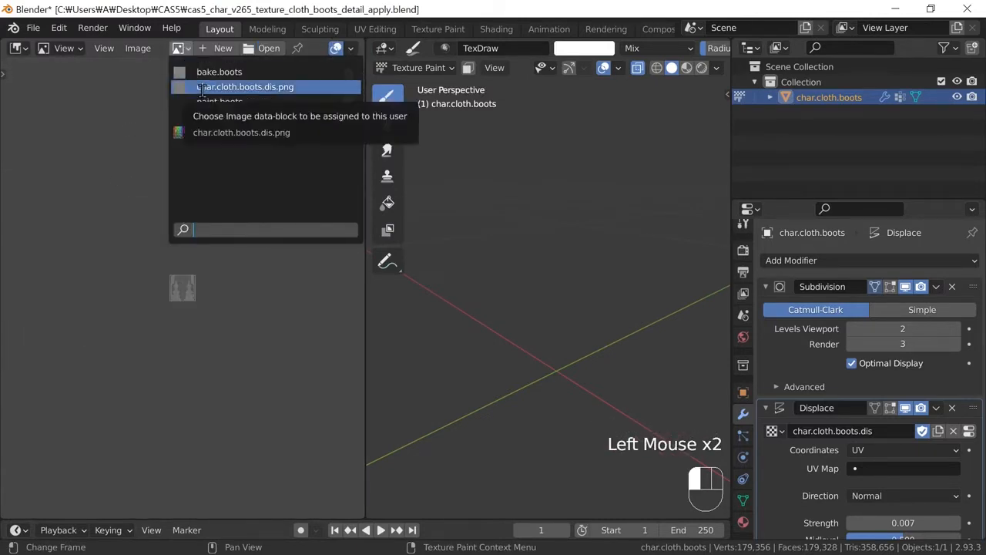
{"action": "left_click", "coordinate": [237, 101]}
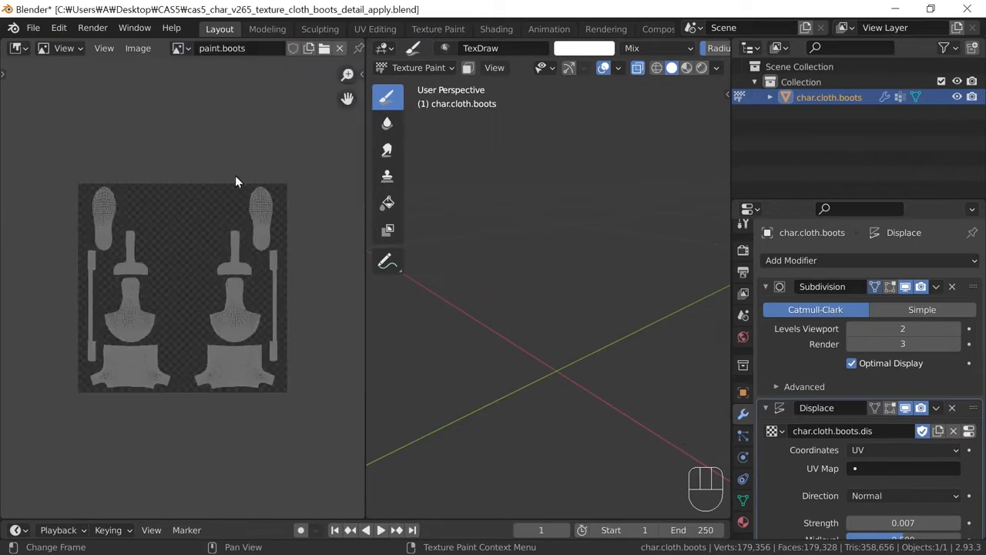
Save the file as a new version named cas5_char_v266_texture_cloth_boots_color.blend
{"action": "scroll", "coordinate": [216, 324], "scroll_direction": "up", "scroll_amount": 2}
{"action": "scroll", "coordinate": [215, 323], "scroll_direction": "down", "scroll_amount": 1}
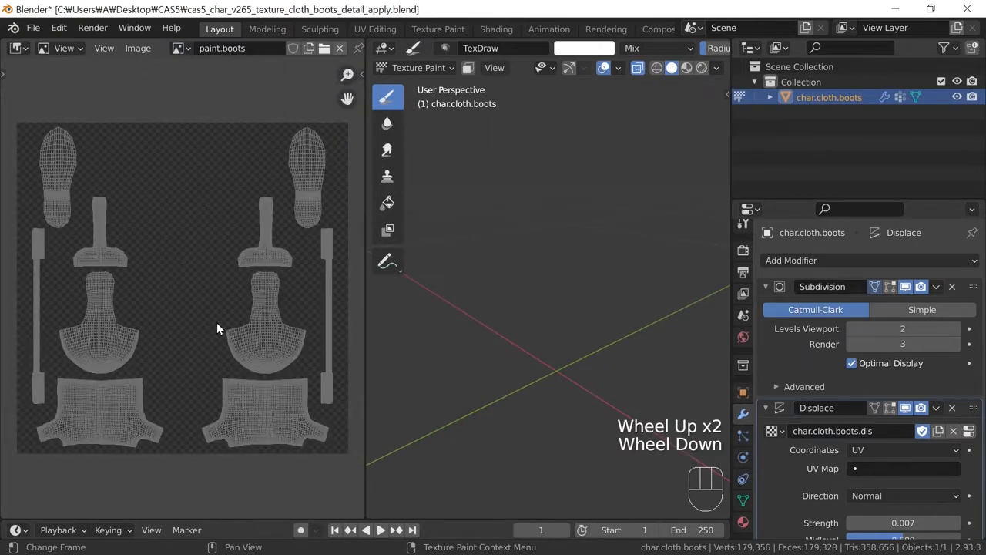
{"action": "key", "text": "ctrl+shift+s"}
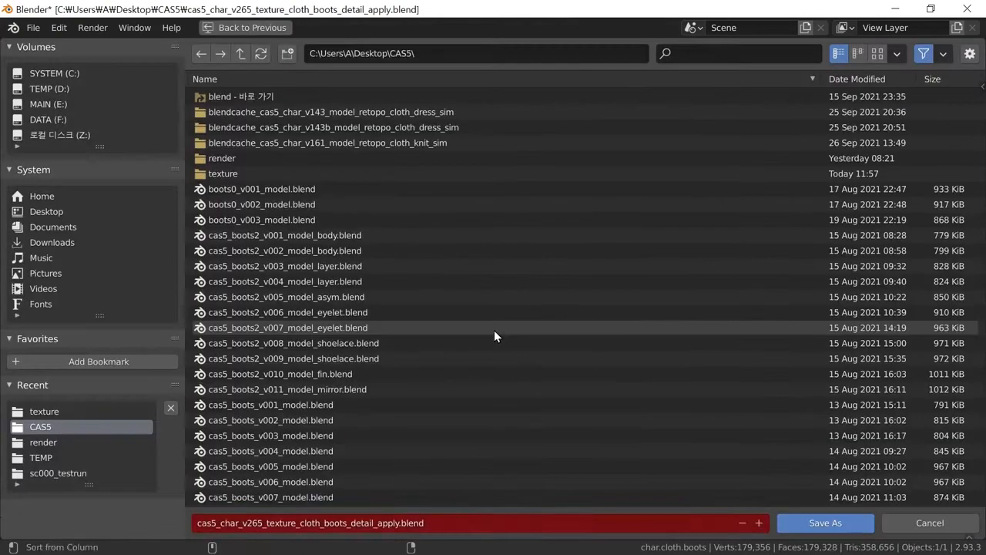
{"action": "key", "text": "KP_Add"}
{"action": "left_click", "coordinate": [356, 522]}
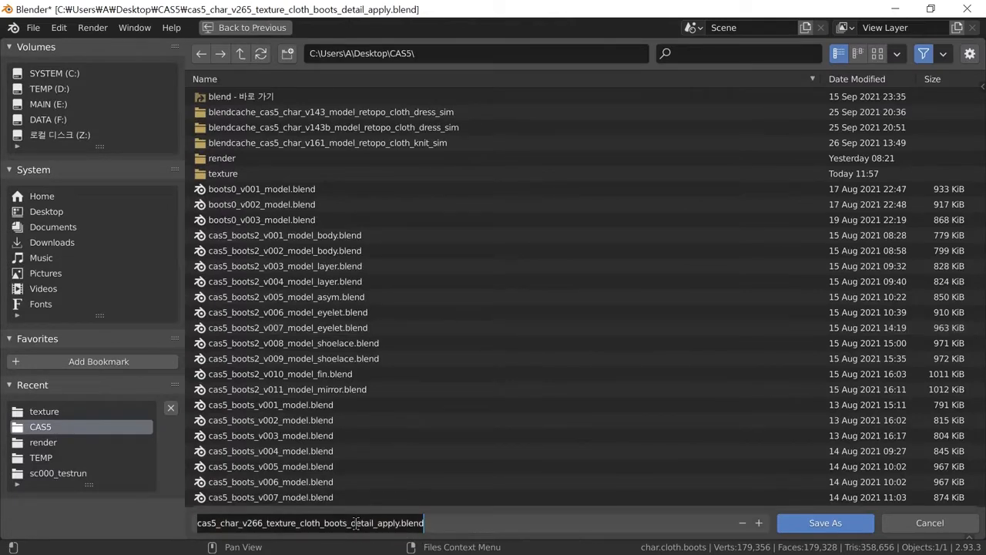
{"action": "left_click", "coordinate": [355, 522]}
{"action": "left_click_drag", "start_coordinate": [351, 522], "coordinate": [399, 523]}
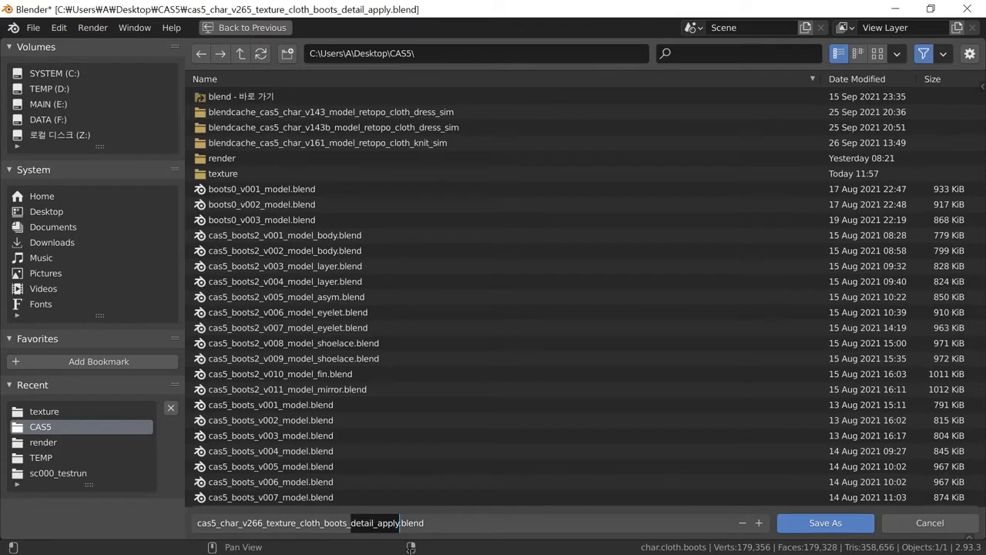
{"action": "type", "text": "color"}
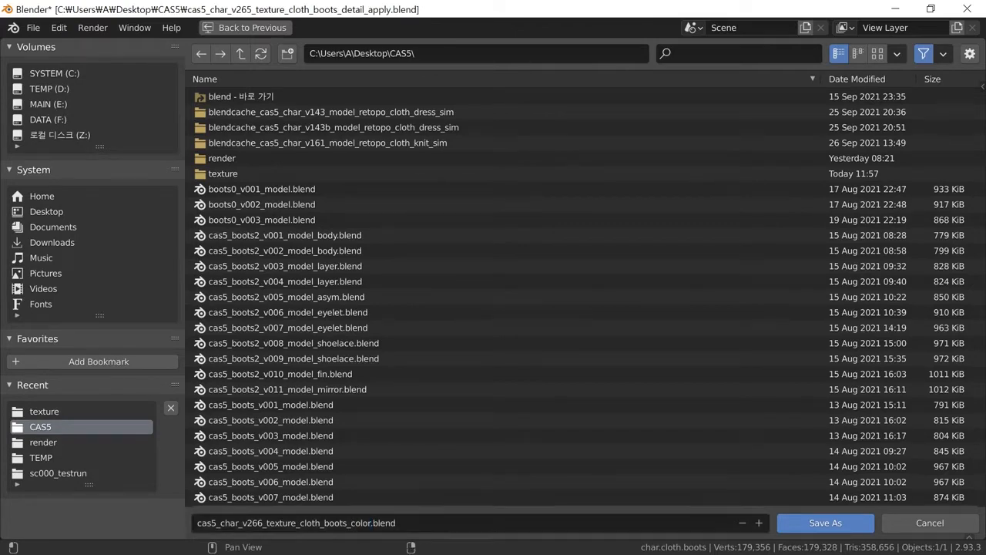
{"action": "left_click", "coordinate": [821, 522]}
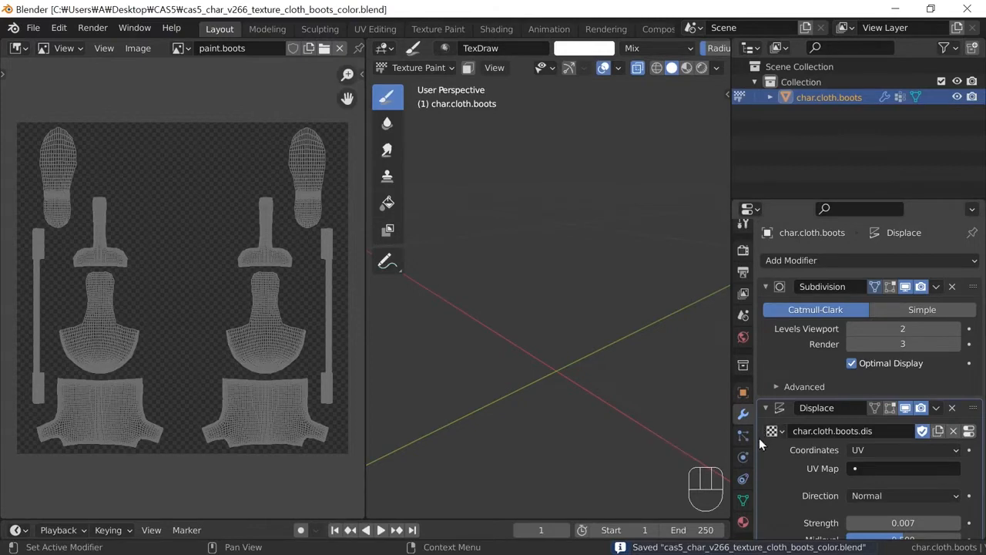
Show the active paint tool's properties down to the brush settings and colour picker
{"action": "left_click", "coordinate": [745, 229]}
{"action": "scroll", "coordinate": [744, 235], "scroll_direction": "up", "scroll_amount": 2}
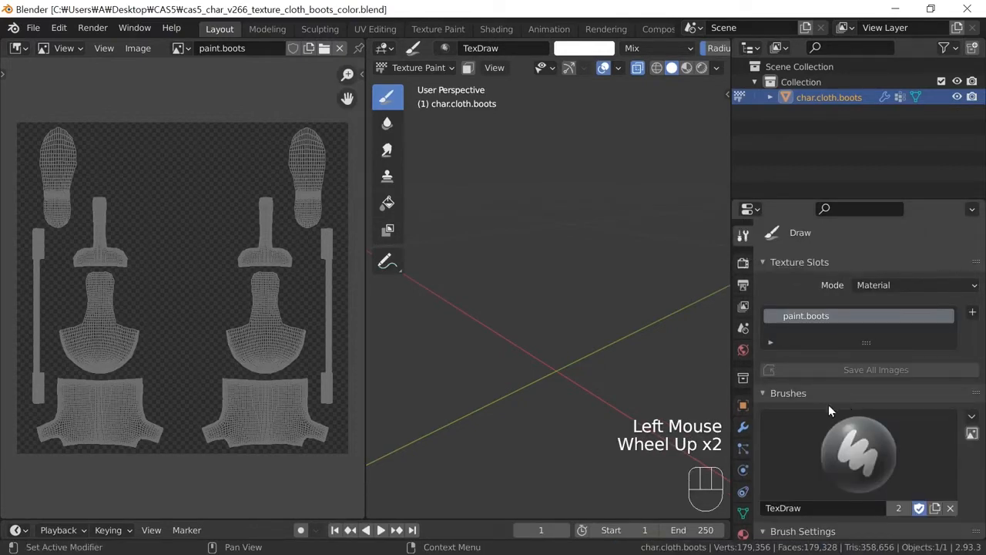
{"action": "scroll", "coordinate": [865, 340], "scroll_direction": "down", "scroll_amount": 3}
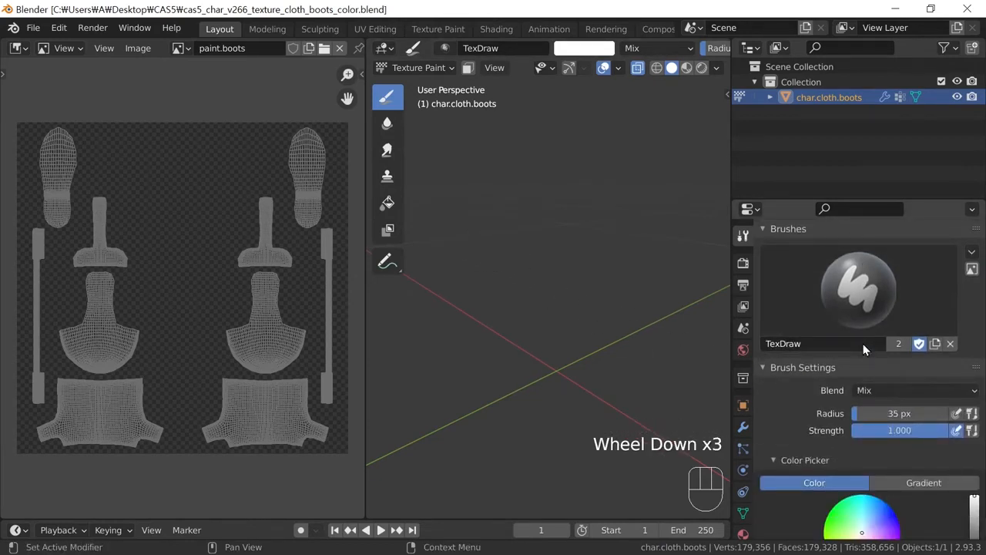
{"action": "scroll", "coordinate": [863, 344], "scroll_direction": "down", "scroll_amount": 4}
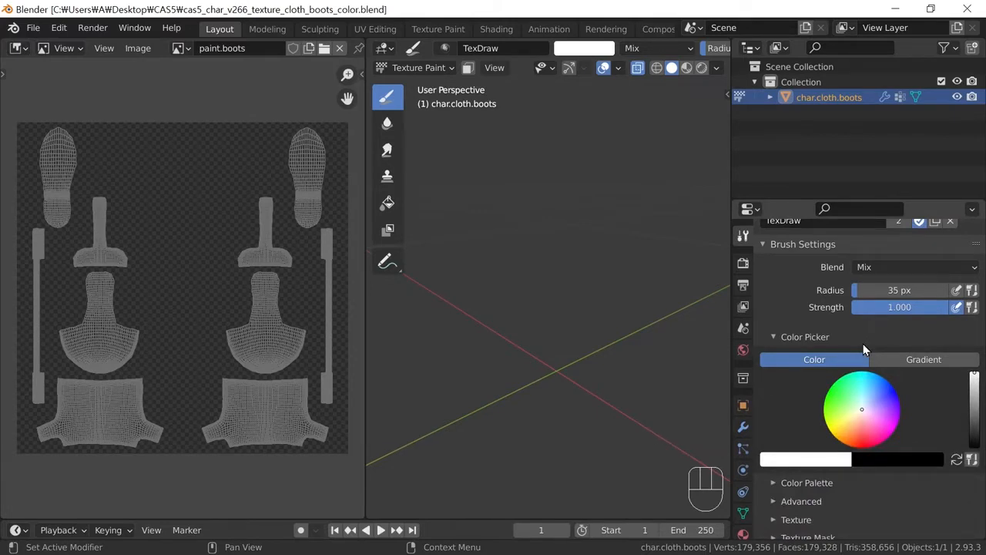
Switch the boots to Edit Mode and deselect all their geometry
{"action": "middle_click_drag", "start_coordinate": [614, 314], "coordinate": [620, 296]}
{"action": "key", "text": "Tab"}
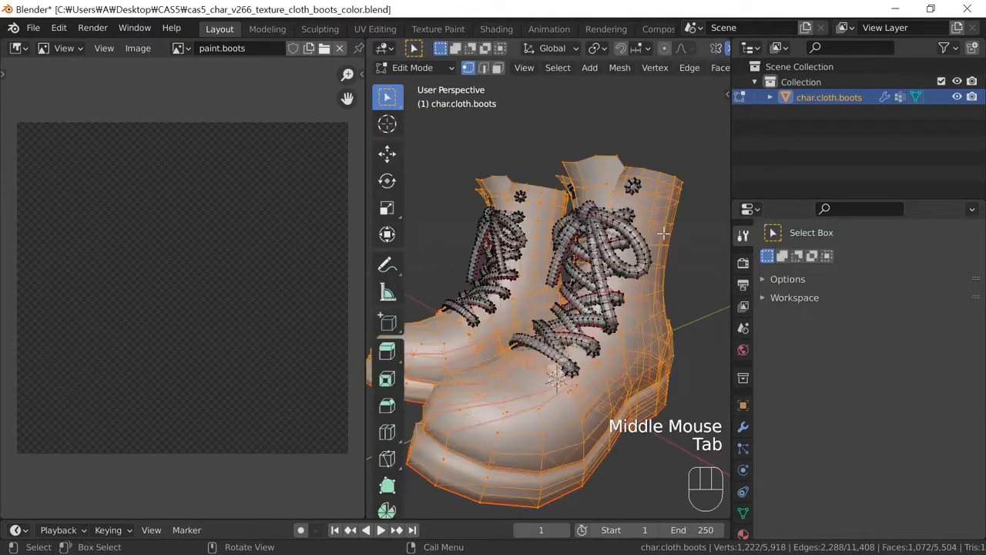
{"action": "scroll", "coordinate": [637, 288], "scroll_direction": "down", "scroll_amount": 2}
{"action": "middle_click_drag", "start_coordinate": [629, 301], "coordinate": [630, 302], "text": "shift"}
{"action": "scroll", "coordinate": [631, 298], "scroll_direction": "up", "scroll_amount": 1}
{"action": "key", "text": "a"}
{"action": "key", "text": "a"}
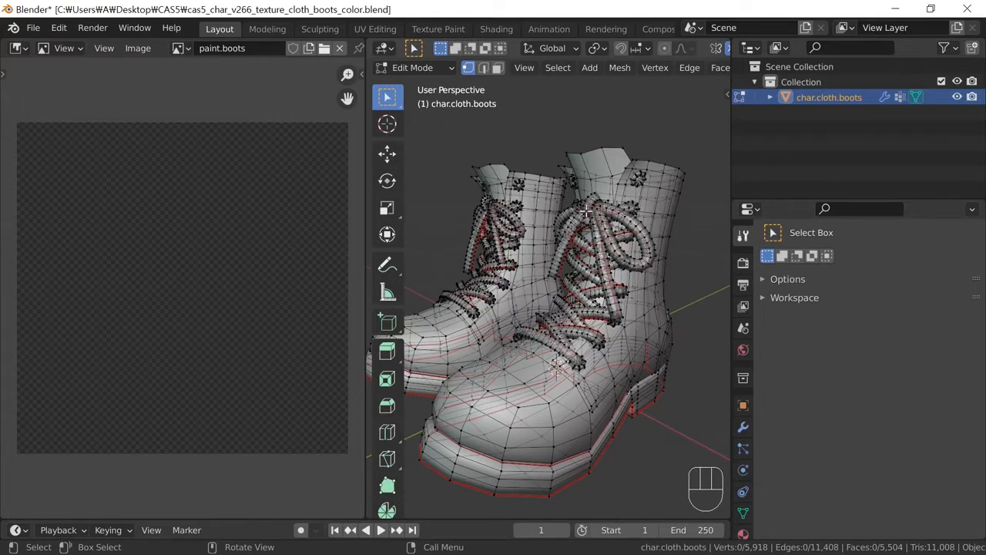
Select the linked leather uppers, tongues, toes and soles of both boots, leaving out the laces and eyelets
{"action": "key", "text": "l"}
{"action": "key", "text": "l"}
{"action": "key", "text": "l"}
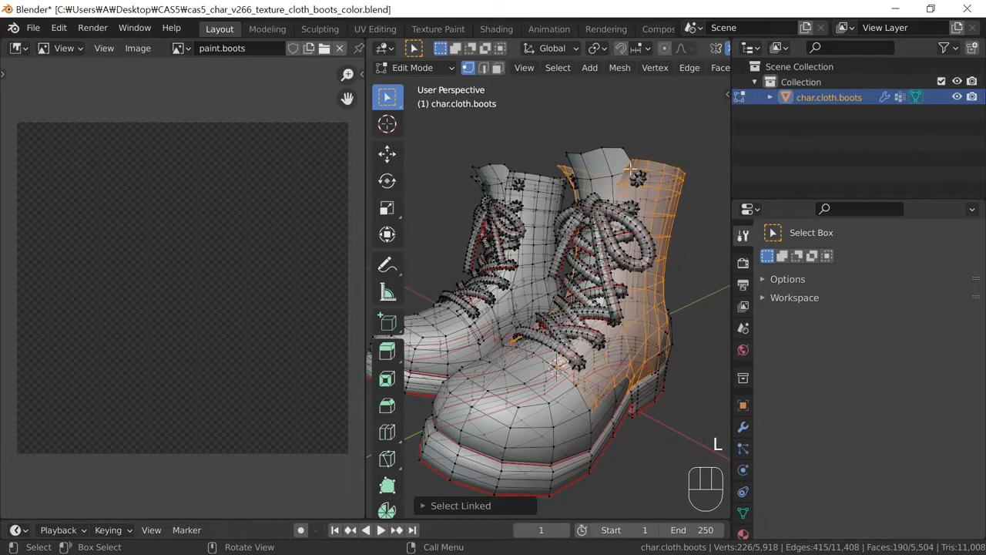
{"action": "key", "text": "l"}
{"action": "key", "text": "l"}
{"action": "key", "text": "l"}
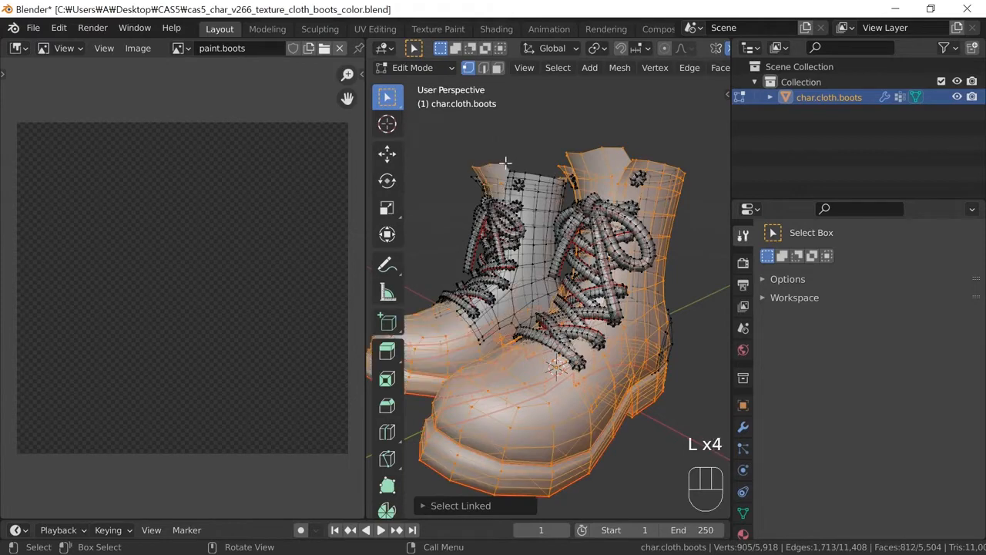
{"action": "key", "text": "l"}
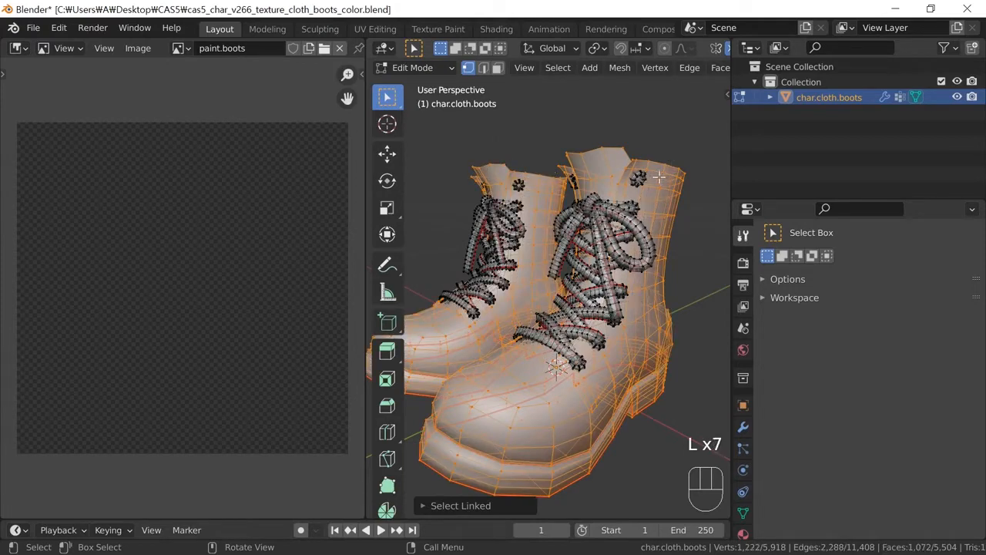
Return the boots to Texture Paint mode and enable the paint mask for the selected faces
{"action": "mouse_move", "coordinate": [585, 240]}
{"action": "middle_mouse_down"}
{"action": "mouse_move", "coordinate": [674, 304]}
{"action": "mouse_move", "coordinate": [511, 257]}
{"action": "mouse_move", "coordinate": [726, 236]}
{"action": "mouse_move", "coordinate": [462, 231]}
{"action": "mouse_move", "coordinate": [587, 233]}
{"action": "middle_mouse_up"}
{"action": "scroll", "coordinate": [566, 228], "scroll_direction": "down", "scroll_amount": 2}
{"action": "middle_click_drag", "start_coordinate": [587, 234], "coordinate": [574, 263]}
{"action": "key", "text": "Tab"}
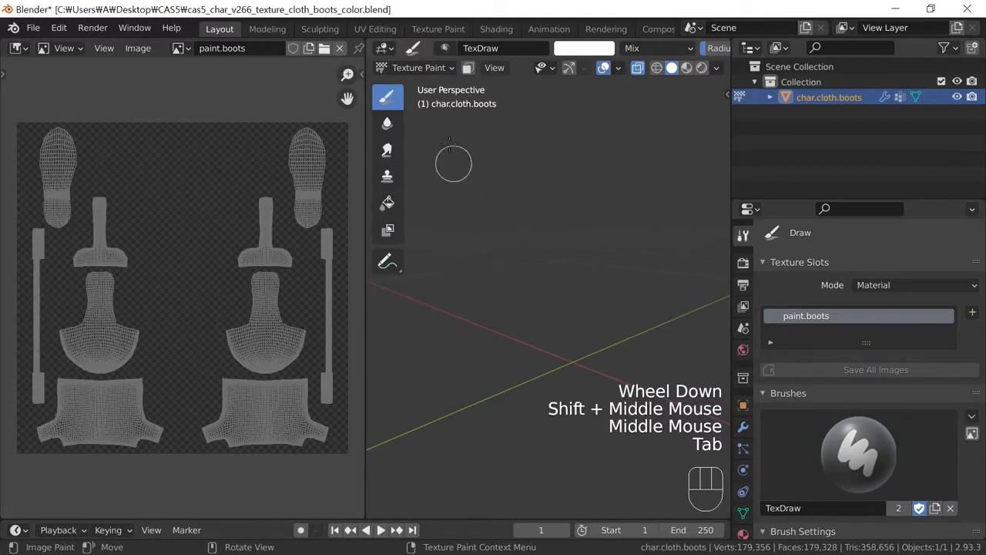
{"action": "left_click", "coordinate": [467, 70]}
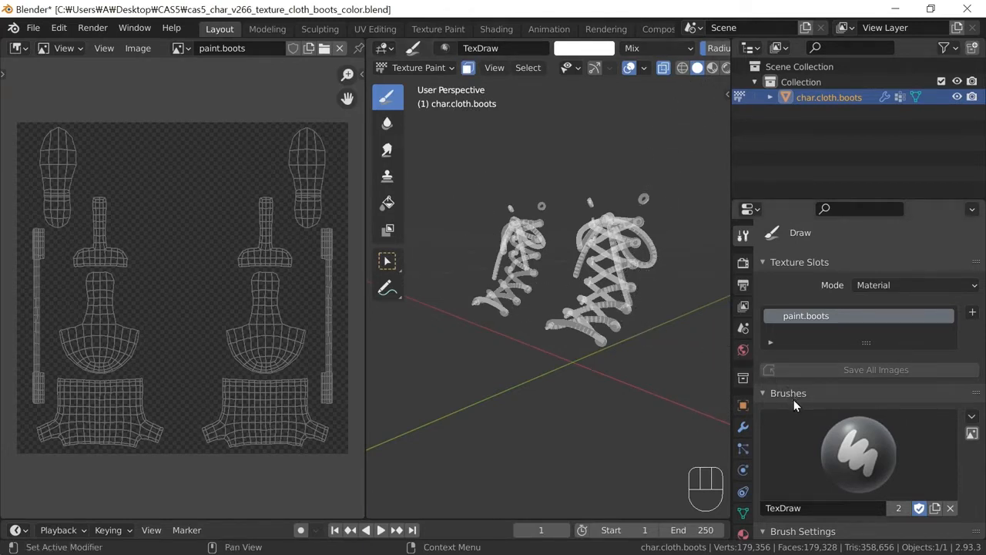
Pick a light orange as the TexDraw brush colour
{"action": "scroll", "coordinate": [790, 416], "scroll_direction": "down", "scroll_amount": 2}
{"action": "scroll", "coordinate": [786, 419], "scroll_direction": "down", "scroll_amount": 4}
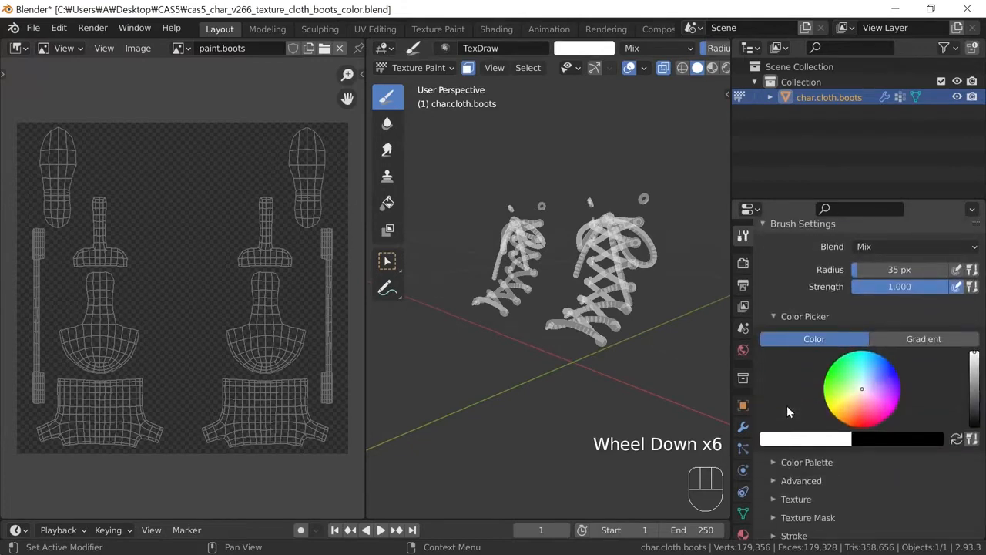
{"action": "left_click", "coordinate": [856, 398]}
{"action": "left_click_drag", "start_coordinate": [856, 398], "coordinate": [856, 400]}
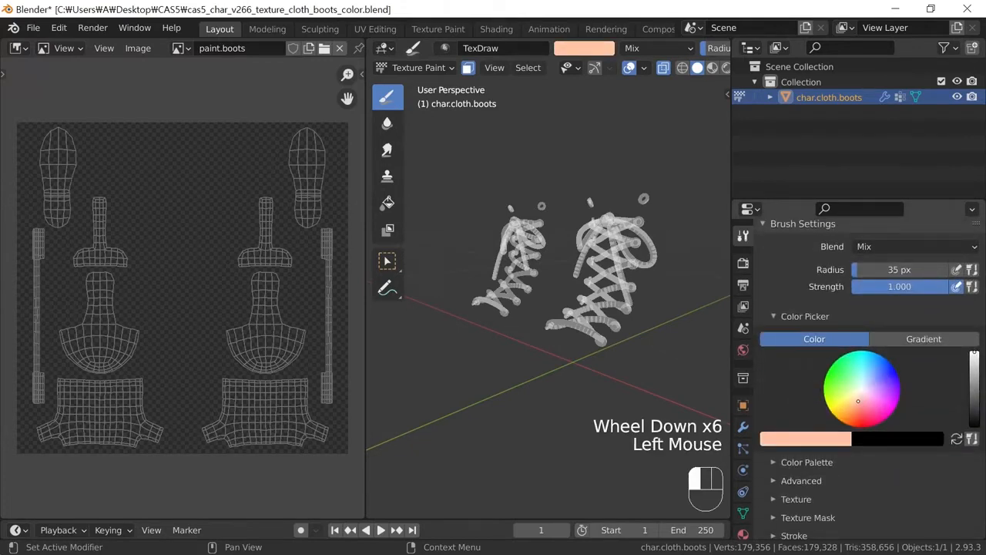
Show the brush colour in HSV and darken it to a value of 0.409
{"action": "left_click", "coordinate": [807, 438]}
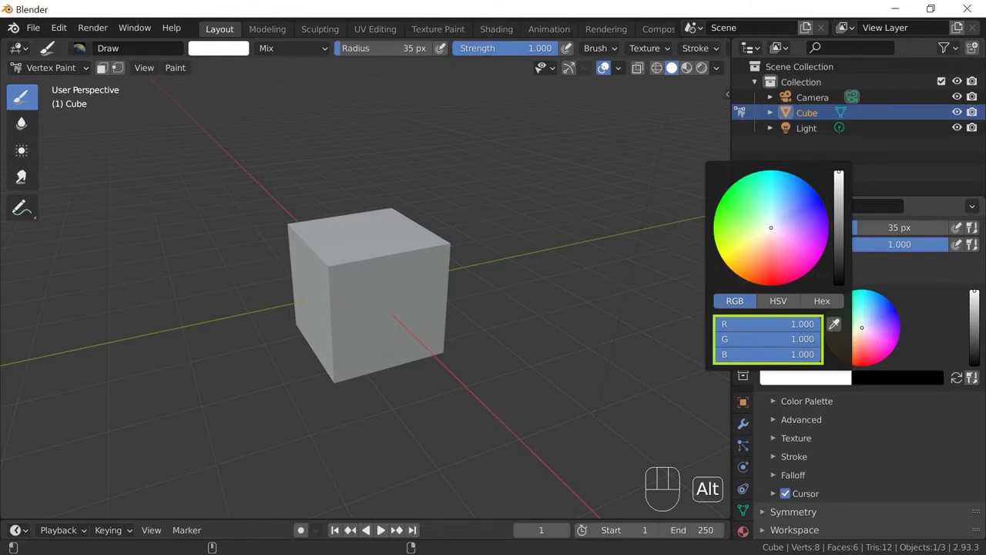
{"action": "left_click", "coordinate": [779, 300]}
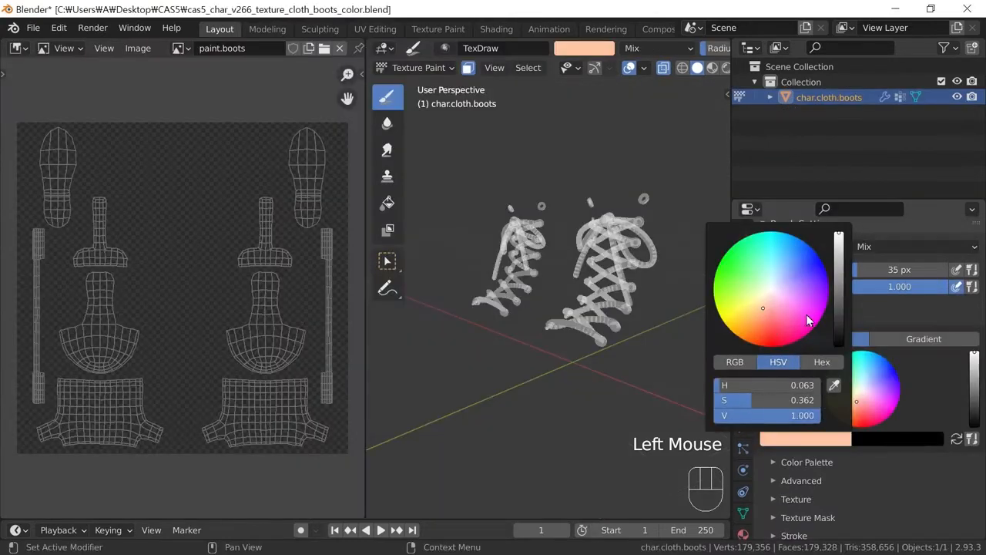
{"action": "left_click", "coordinate": [837, 291]}
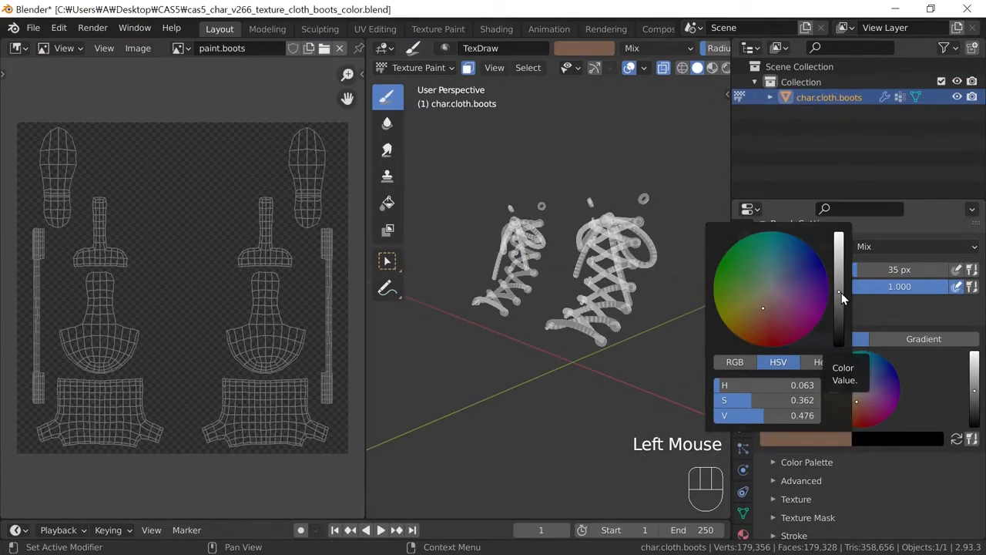
{"action": "left_click_drag", "start_coordinate": [842, 293], "coordinate": [842, 301]}
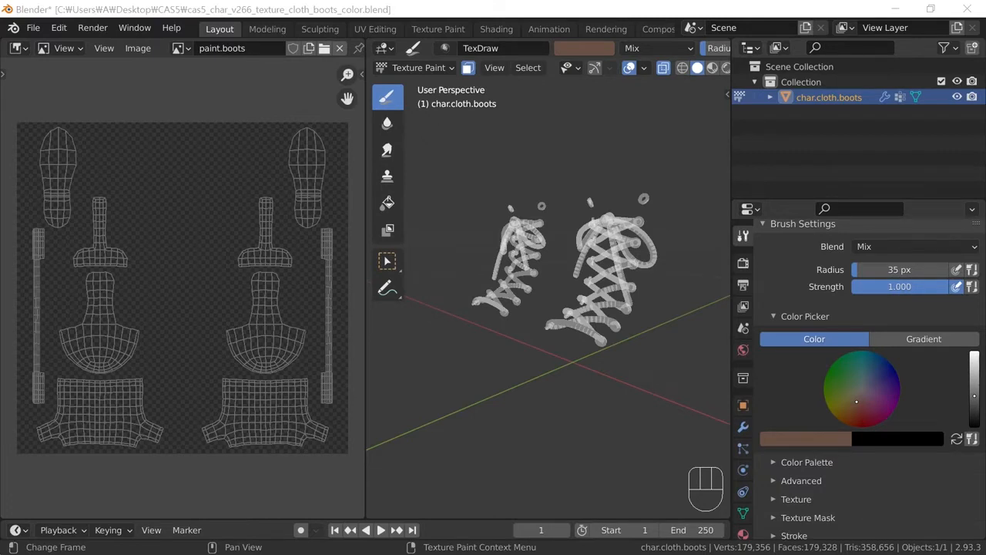
Darken the brush colour to value 0.342 and shift it to a reddish brown with hue 0.029 and saturation 0.420
{"action": "left_click", "coordinate": [829, 442]}
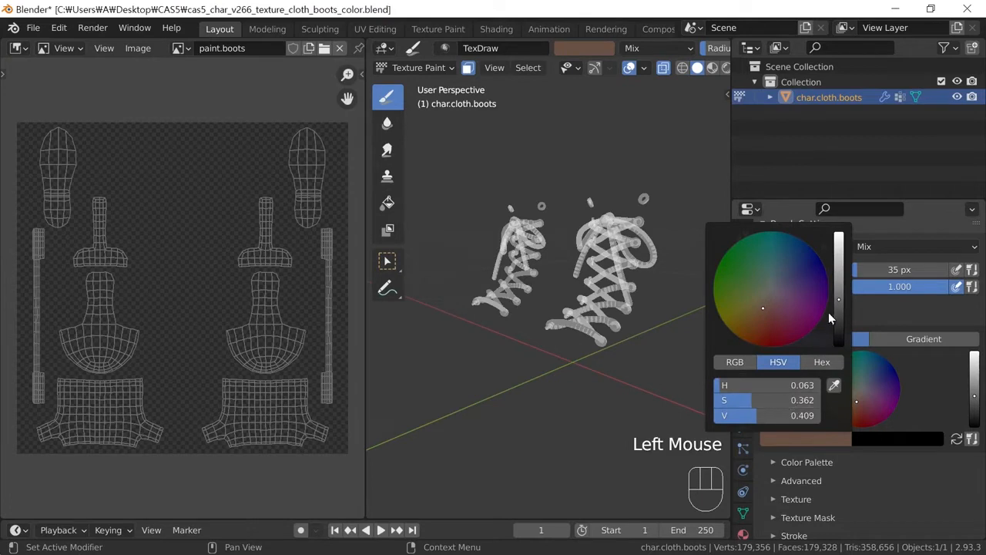
{"action": "left_click", "coordinate": [838, 309]}
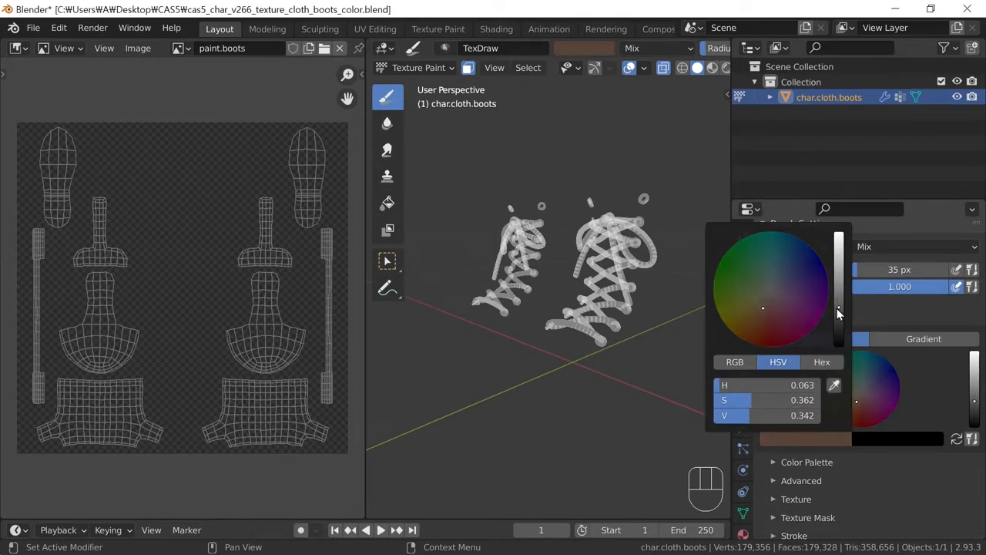
{"action": "left_click_drag", "start_coordinate": [766, 324], "coordinate": [768, 329]}
{"action": "left_click_drag", "start_coordinate": [765, 313], "coordinate": [763, 313]}
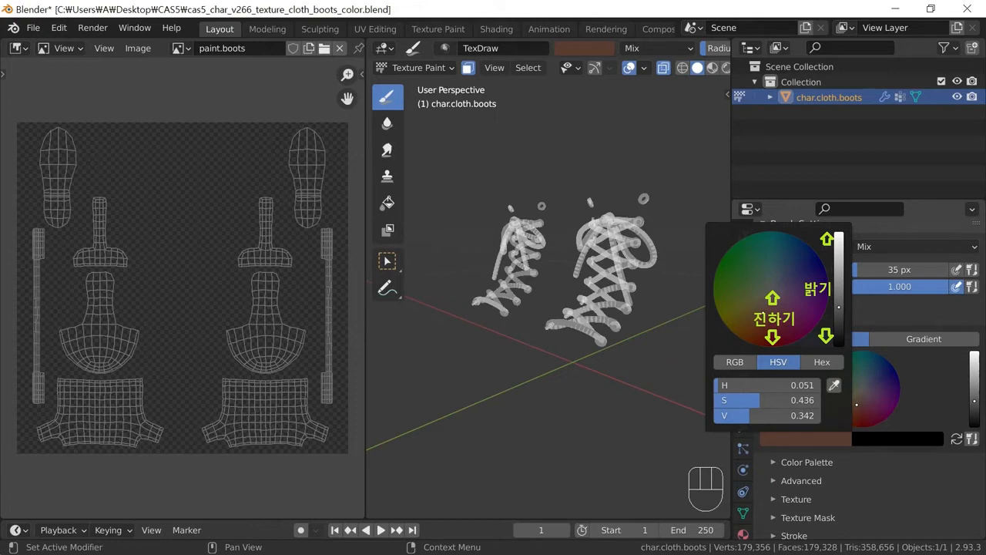
{"action": "left_click_drag", "start_coordinate": [763, 313], "coordinate": [767, 314]}
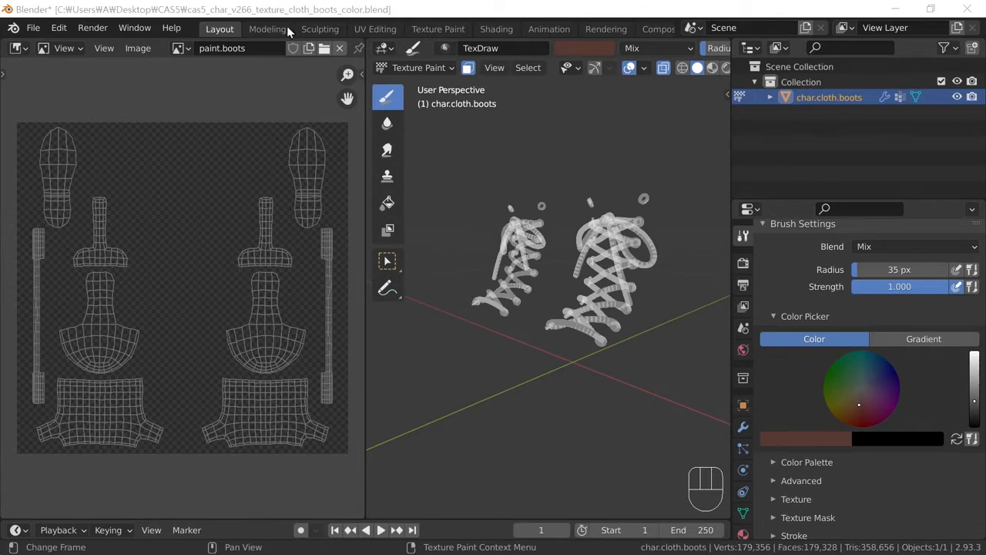
Adjust the brush colour to a more saturated, more orange dark brown
{"action": "left_click", "coordinate": [807, 436]}
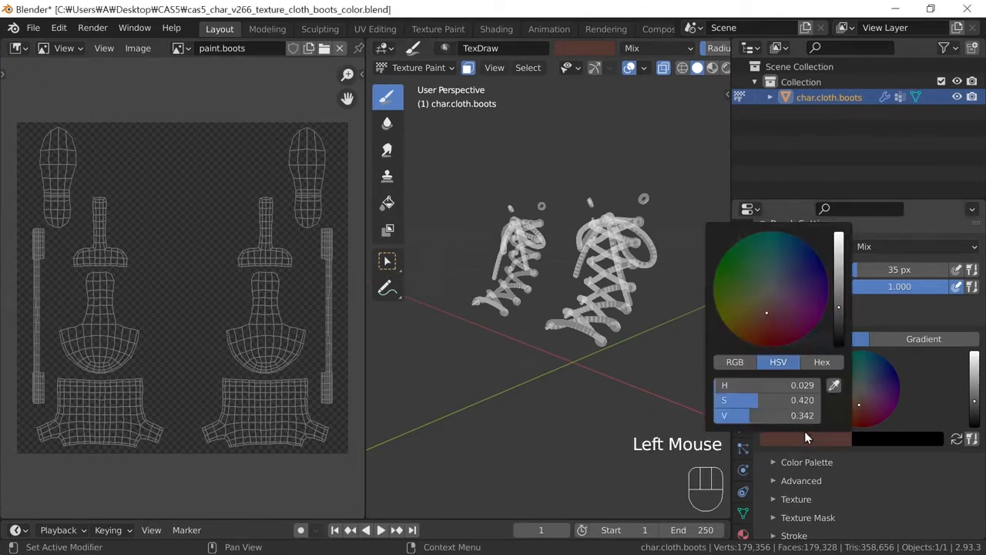
{"action": "left_click_drag", "start_coordinate": [766, 314], "coordinate": [754, 321]}
{"action": "left_click_drag", "start_coordinate": [839, 313], "coordinate": [839, 309]}
{"action": "left_click_drag", "start_coordinate": [754, 320], "coordinate": [758, 319]}
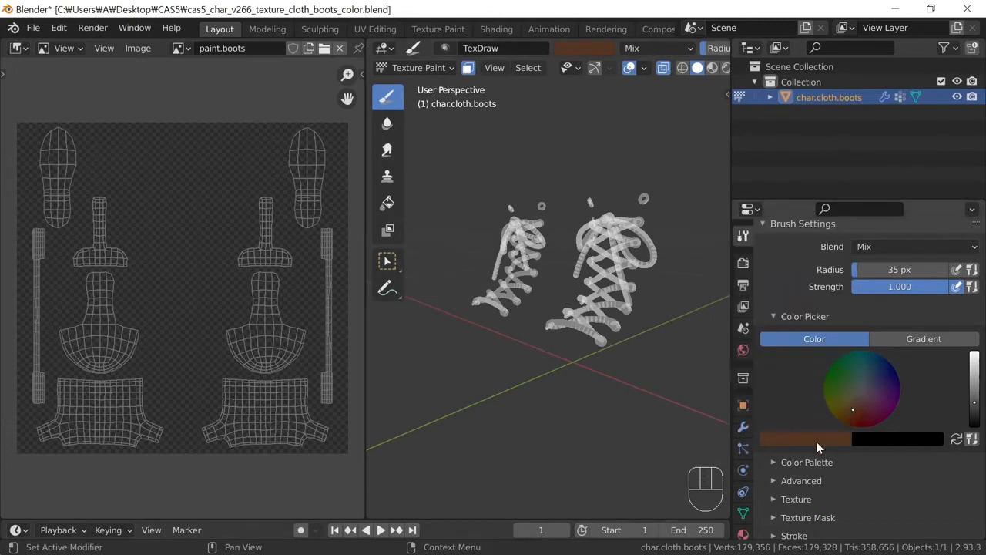
Create a new colour palette and add the current dark brown brush colour to it
{"action": "left_click", "coordinate": [795, 461]}
{"action": "scroll", "coordinate": [817, 462], "scroll_direction": "down", "scroll_amount": 1}
{"action": "left_click", "coordinate": [837, 443]}
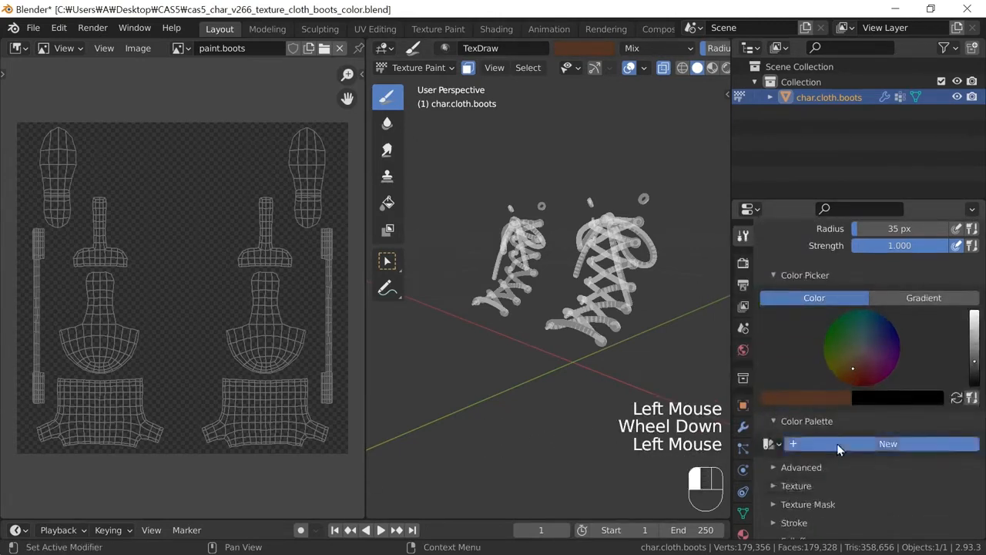
{"action": "left_click", "coordinate": [769, 464]}
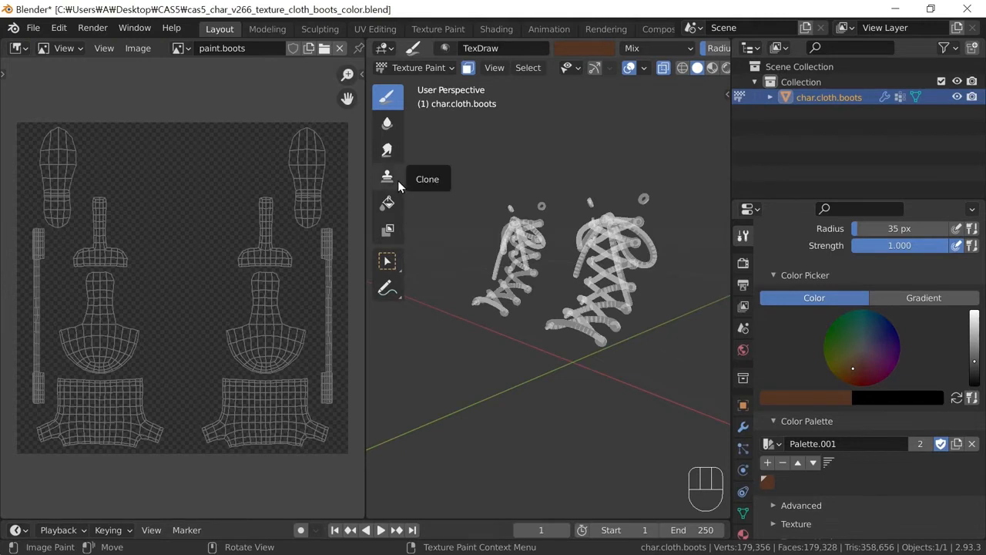
Fill the masked boot faces with the dark brown palette colour using the Fill tool
{"action": "left_click", "coordinate": [388, 204]}
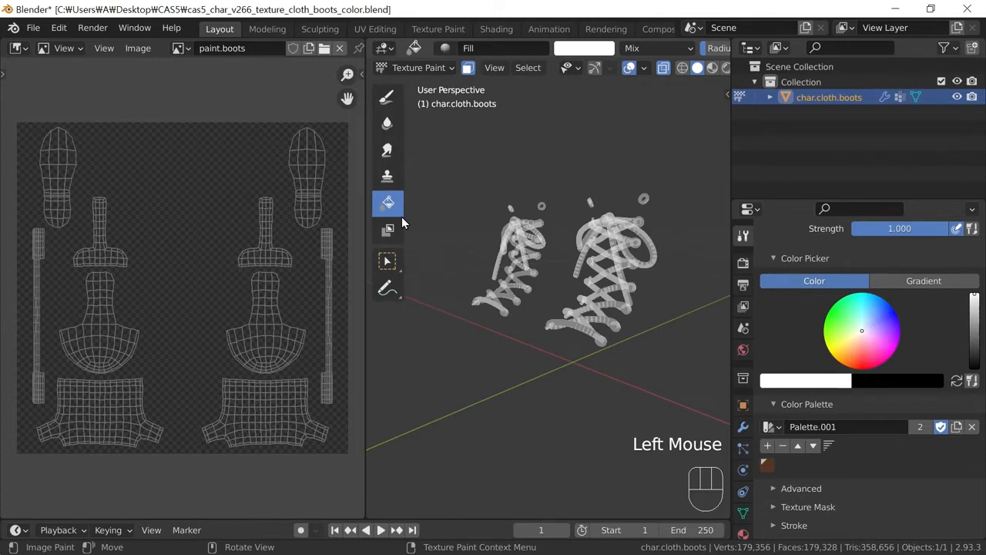
{"action": "double_click", "coordinate": [767, 465]}
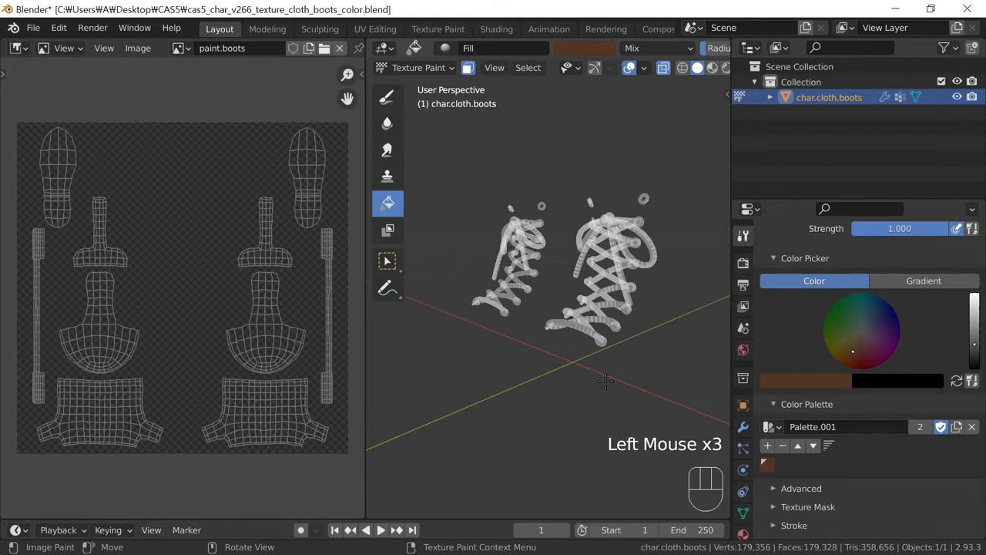
{"action": "left_click", "coordinate": [580, 365]}
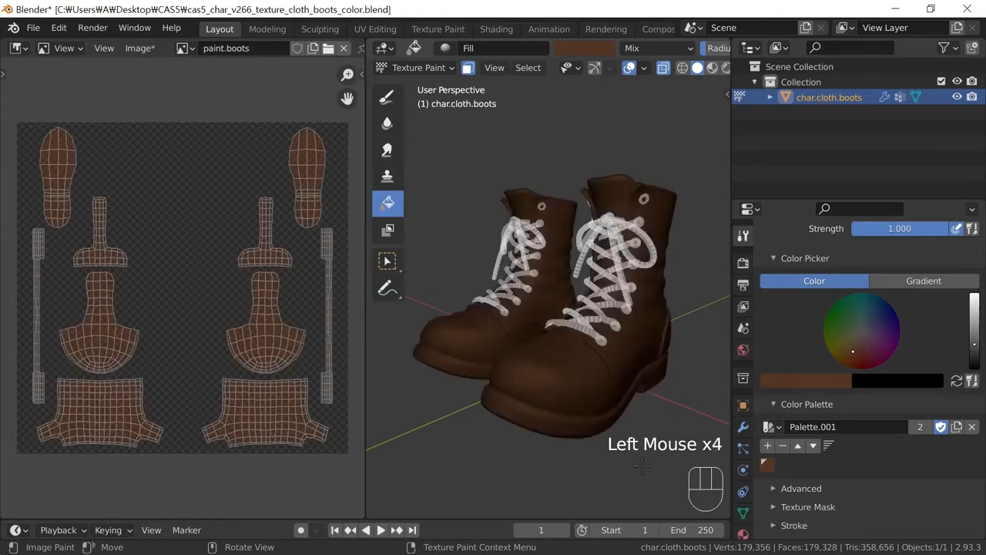
In Edit Mode, select the edge loops around the soles of both boots and grow the selection three times
{"action": "middle_click_drag", "start_coordinate": [557, 393], "coordinate": [440, 383]}
{"action": "middle_click_drag", "start_coordinate": [493, 362], "coordinate": [569, 339], "text": "shift"}
{"action": "scroll", "coordinate": [539, 347], "scroll_direction": "up", "scroll_amount": 2}
{"action": "key", "text": "Tab"}
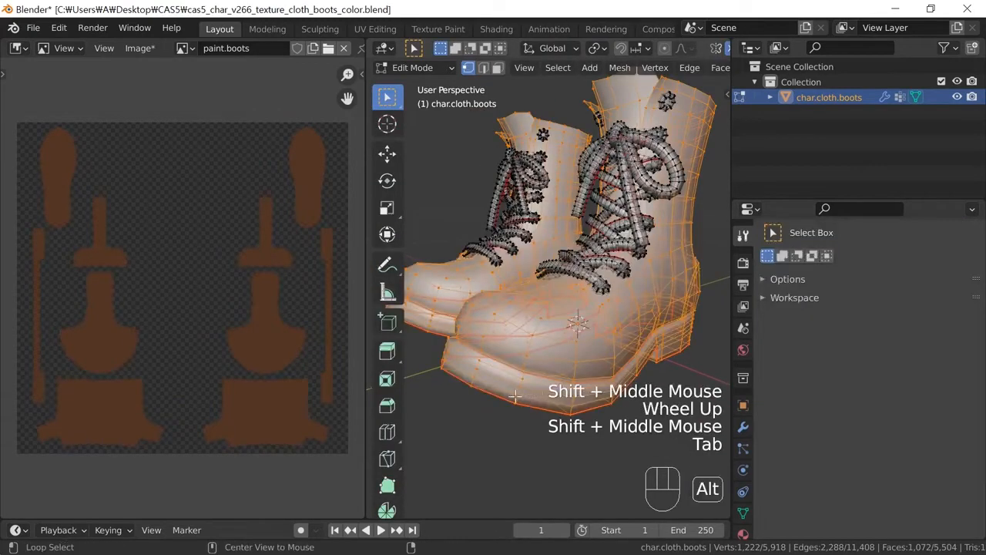
{"action": "left_click", "coordinate": [511, 394], "text": "alt"}
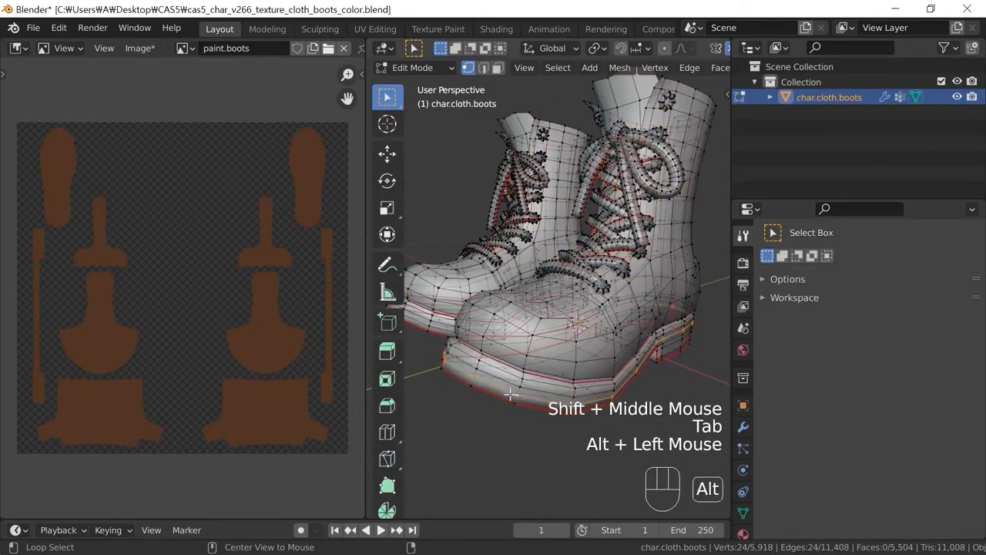
{"action": "left_click", "coordinate": [438, 326], "text": "alt+shift"}
{"action": "key", "text": "ctrl+KP_Add"}
{"action": "key", "text": "ctrl+KP_Add"}
{"action": "key", "text": "ctrl+KP_Add"}
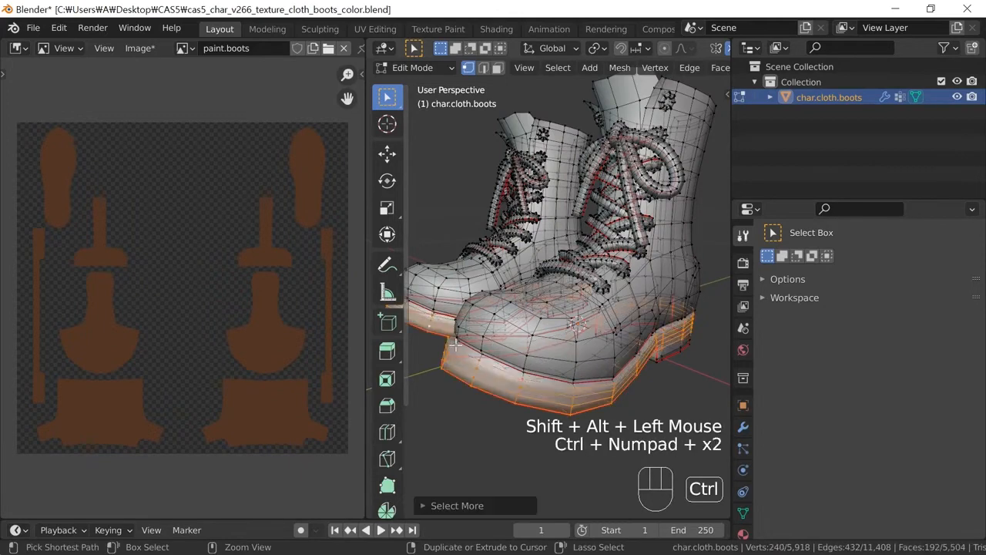
Box-select the remaining heel and sole geometry from the side view and return to Texture Paint mode
{"action": "middle_click_drag", "start_coordinate": [455, 346], "coordinate": [544, 302]}
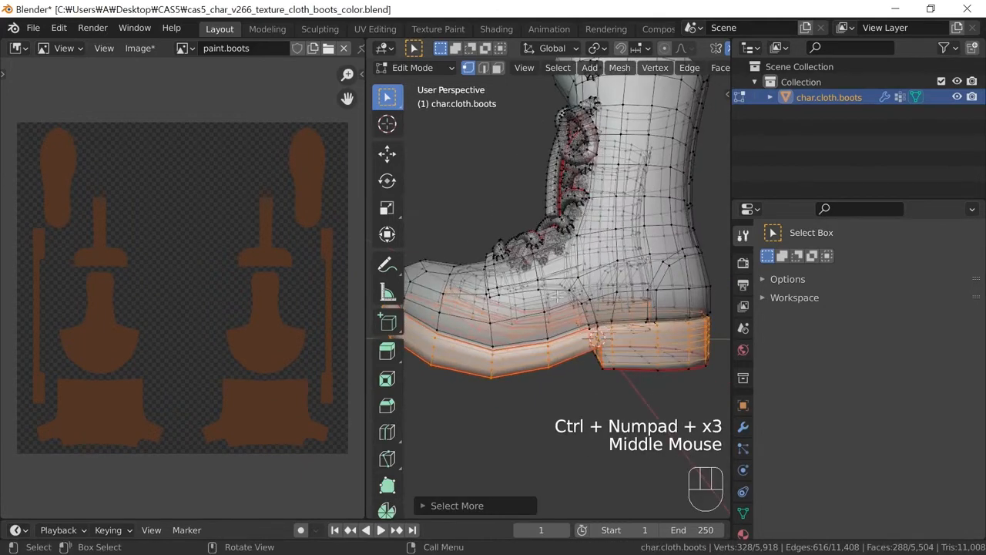
{"action": "key", "text": "KP_3"}
{"action": "key", "text": "b"}
{"action": "left_click_drag", "start_coordinate": [698, 362], "coordinate": [574, 339]}
{"action": "mouse_move", "coordinate": [574, 347]}
{"action": "middle_mouse_down"}
{"action": "mouse_move", "coordinate": [490, 370]}
{"action": "mouse_move", "coordinate": [539, 363]}
{"action": "mouse_move", "coordinate": [581, 377]}
{"action": "mouse_move", "coordinate": [656, 378]}
{"action": "middle_mouse_up"}
{"action": "key", "text": "Tab"}
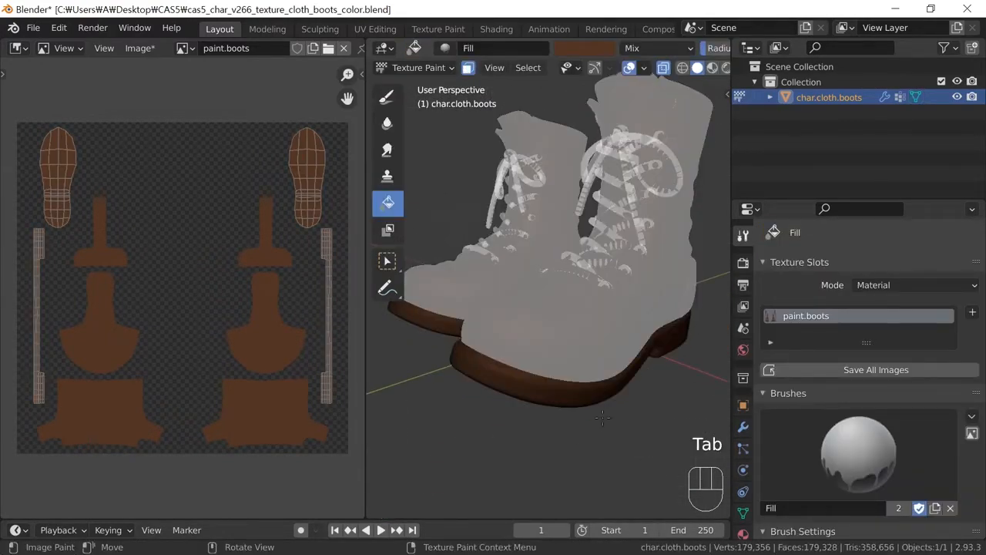
Darken the brush colour to value 0.160 and shift it to hue 0.081, saturation 0.647
{"action": "scroll", "coordinate": [775, 399], "scroll_direction": "down", "scroll_amount": 4}
{"action": "scroll", "coordinate": [774, 433], "scroll_direction": "down", "scroll_amount": 3}
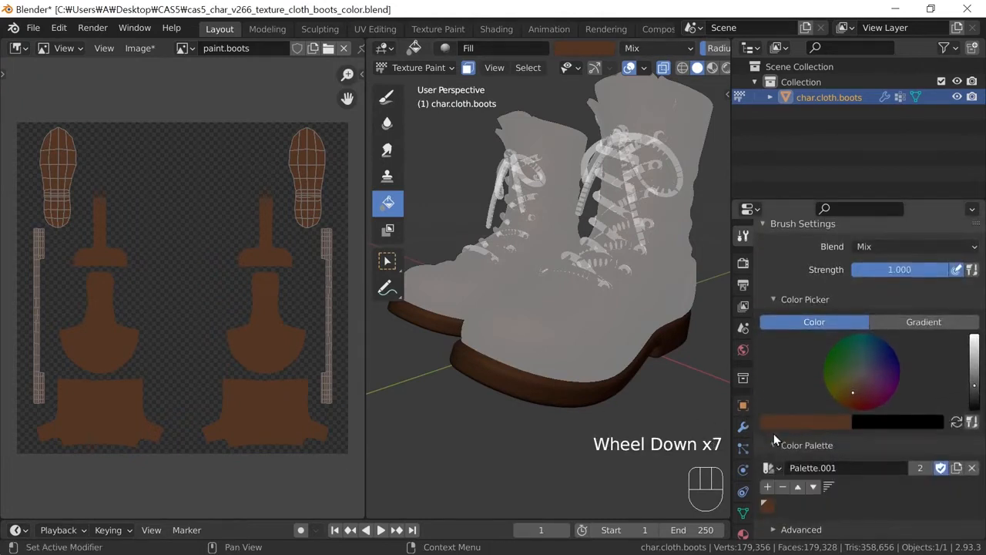
{"action": "left_click", "coordinate": [786, 423]}
{"action": "left_click", "coordinate": [839, 311]}
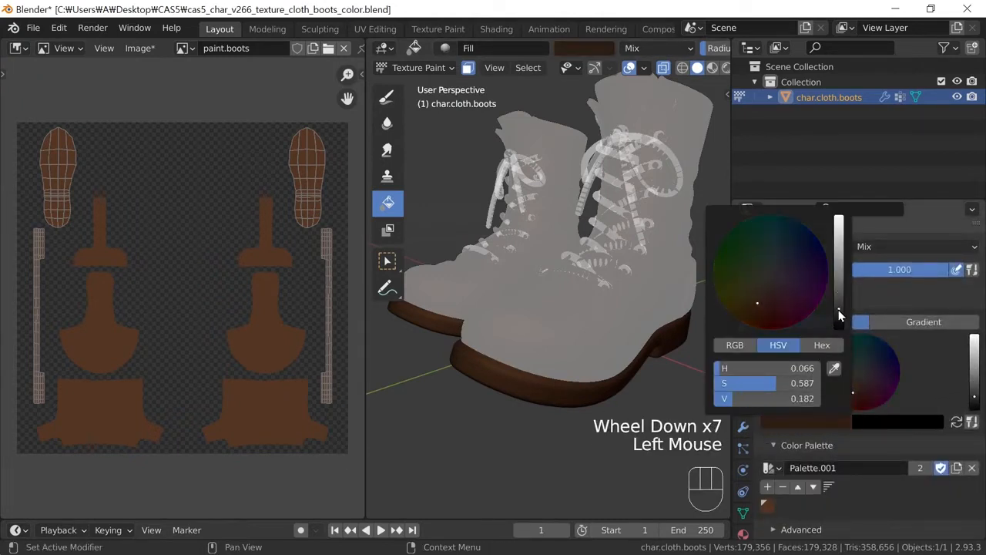
{"action": "left_click", "coordinate": [839, 317]}
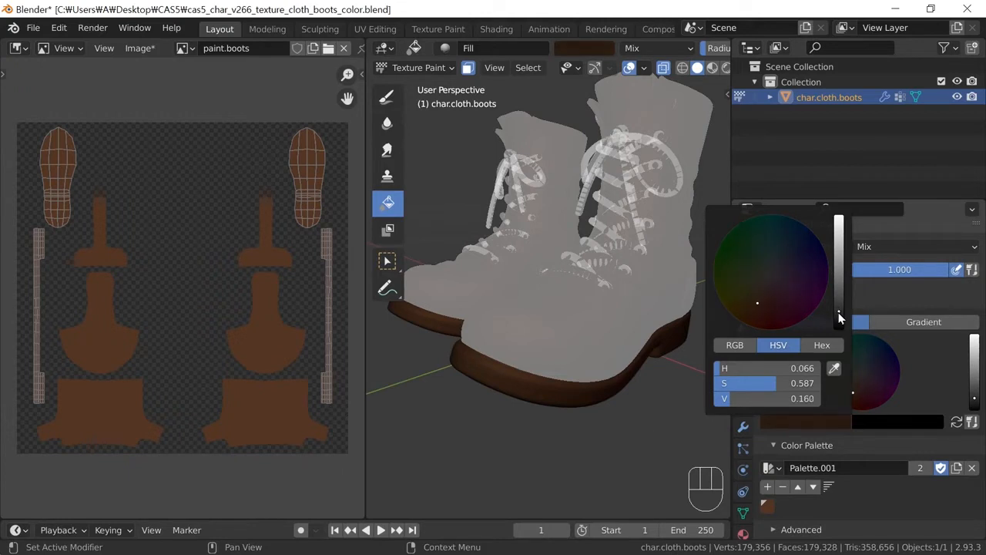
{"action": "left_click", "coordinate": [762, 296]}
{"action": "left_click_drag", "start_coordinate": [762, 301], "coordinate": [760, 299]}
{"action": "left_click_drag", "start_coordinate": [759, 299], "coordinate": [753, 304]}
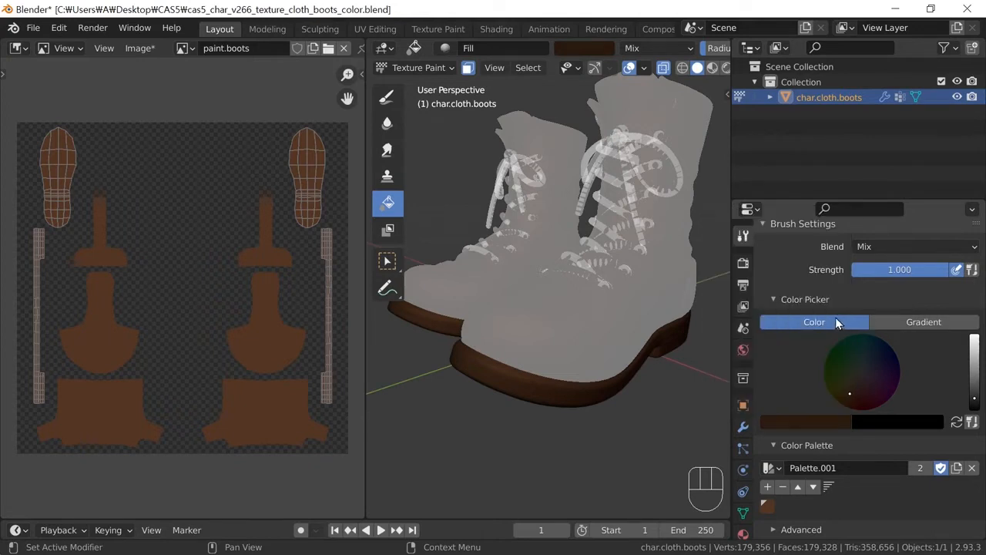
Refine the brush colour to a very dark brown with hue 0.043, saturation 0.383 and value 0.120
{"action": "left_click", "coordinate": [810, 420]}
{"action": "left_click_drag", "start_coordinate": [838, 322], "coordinate": [838, 326]}
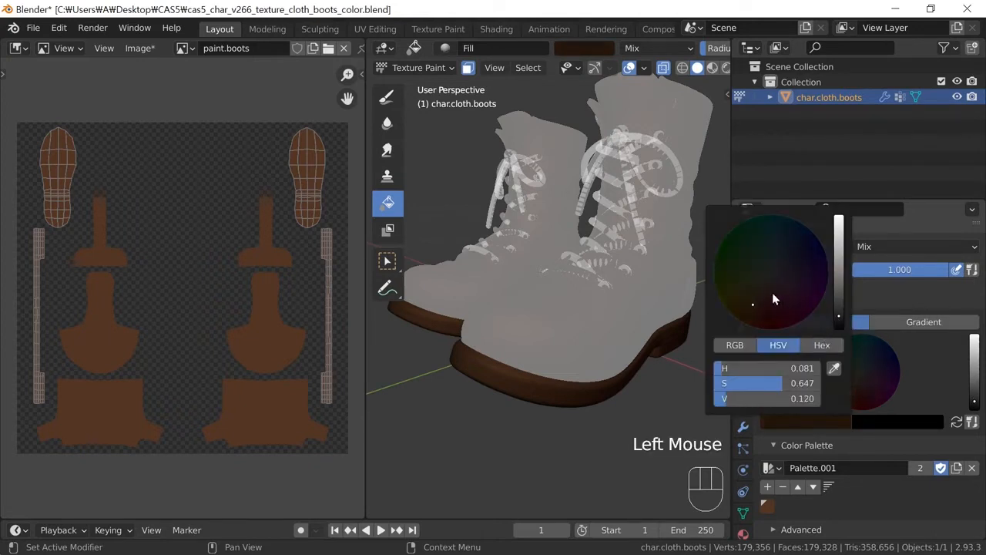
{"action": "left_click_drag", "start_coordinate": [790, 383], "coordinate": [750, 384]}
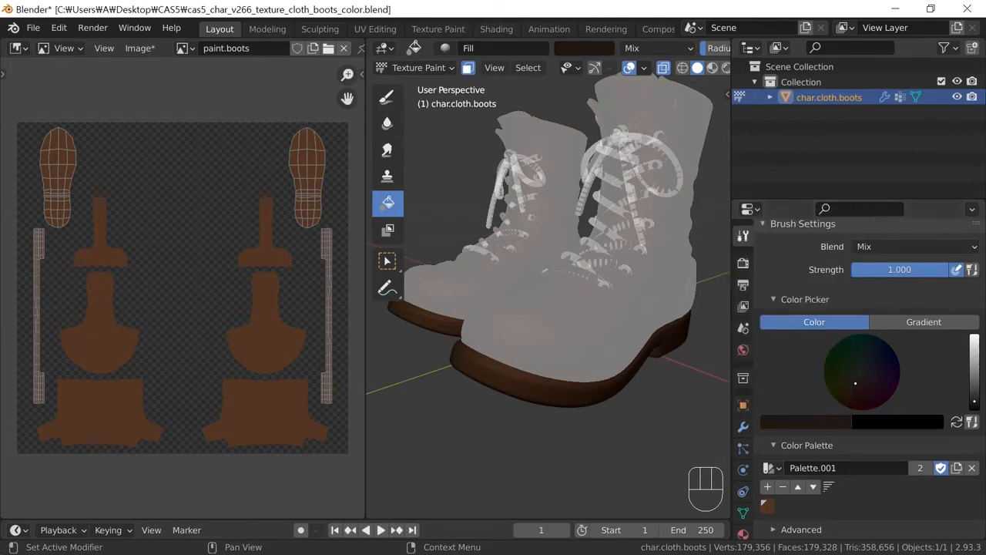
{"action": "left_click", "coordinate": [807, 425]}
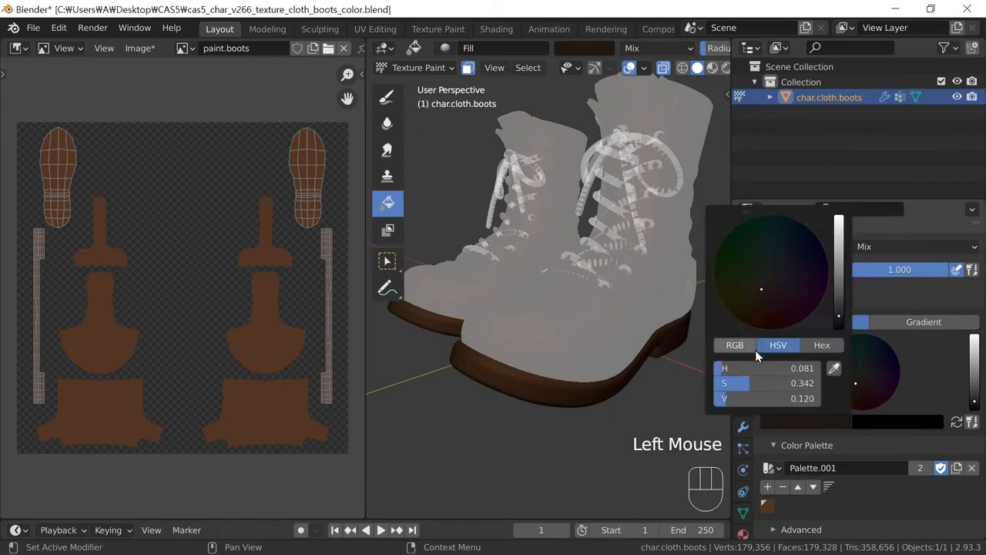
{"action": "left_click", "coordinate": [766, 295]}
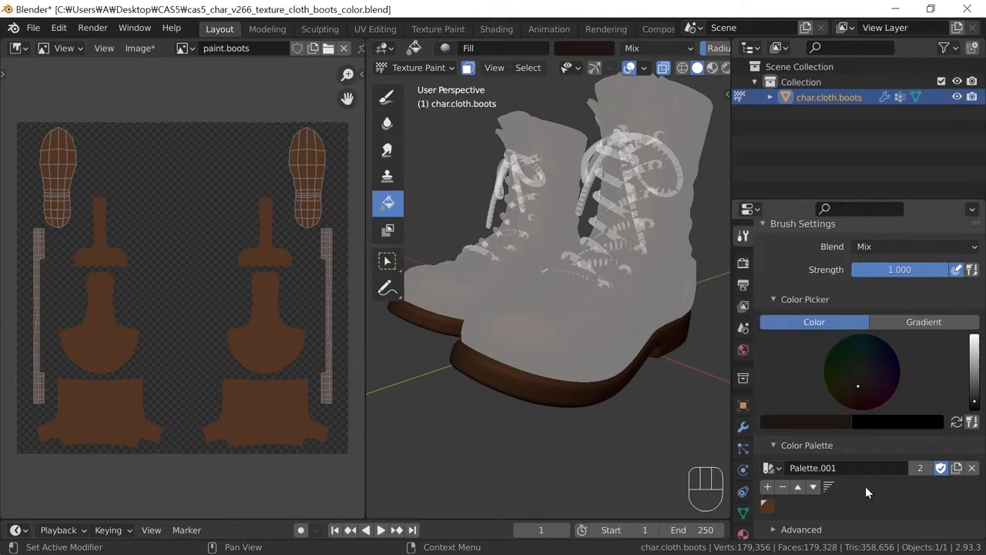
Add the very dark brown to the palette and fill the masked soles of both boots with it
{"action": "left_click", "coordinate": [767, 488]}
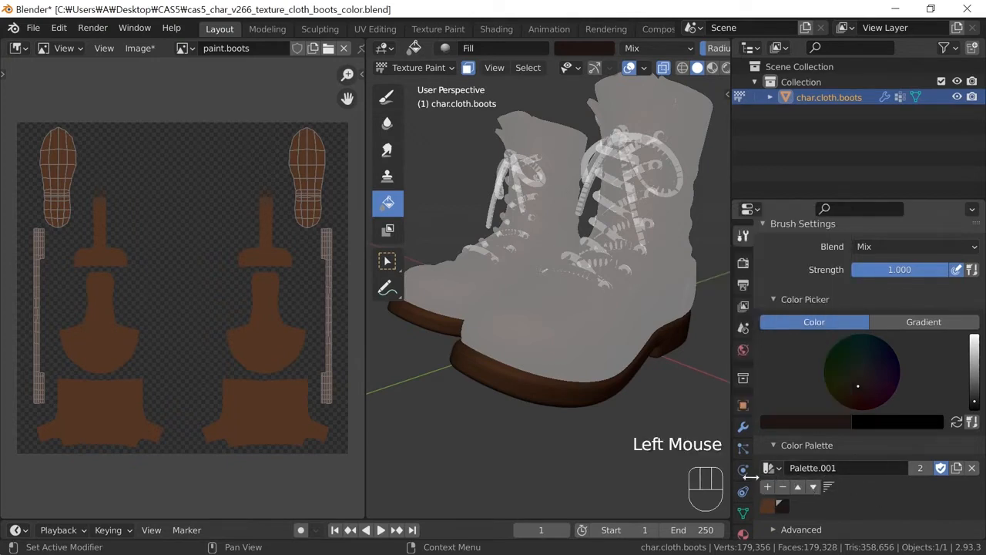
{"action": "left_click", "coordinate": [592, 391]}
{"action": "middle_click_drag", "start_coordinate": [645, 414], "coordinate": [614, 393]}
{"action": "scroll", "coordinate": [629, 396], "scroll_direction": "up", "scroll_amount": 2}
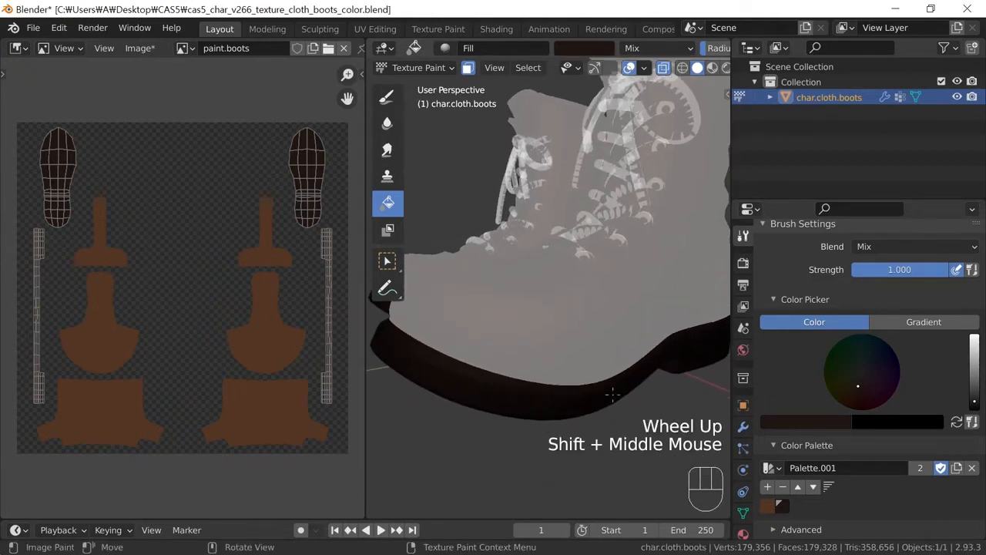
Turn off the face selection mask to check the sole colour against the leather, and turn it on again
{"action": "left_click", "coordinate": [467, 67]}
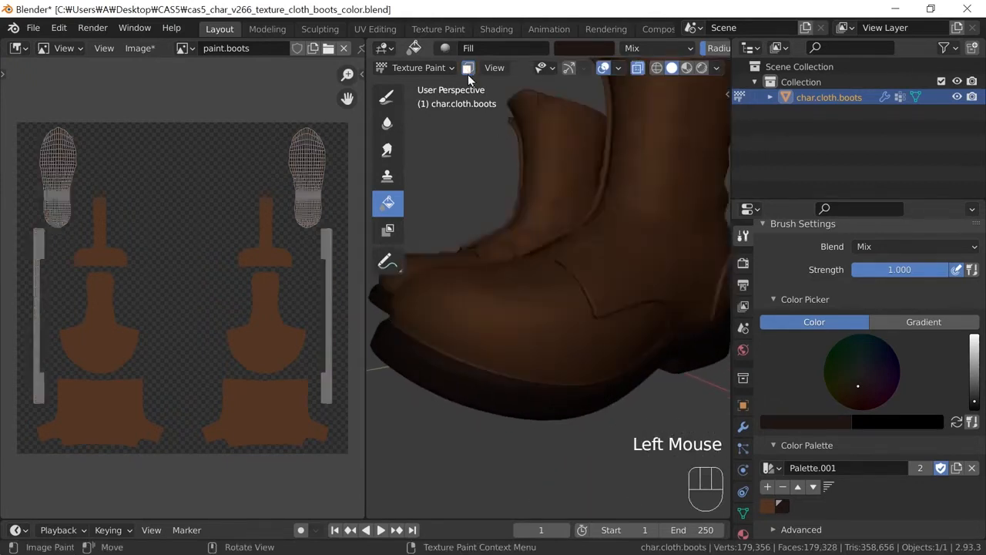
{"action": "scroll", "coordinate": [526, 294], "scroll_direction": "down", "scroll_amount": 2}
{"action": "mouse_move", "coordinate": [527, 293]}
{"action": "middle_mouse_down"}
{"action": "mouse_move", "coordinate": [571, 291]}
{"action": "mouse_move", "coordinate": [514, 287]}
{"action": "mouse_move", "coordinate": [536, 295]}
{"action": "middle_mouse_up"}
{"action": "scroll", "coordinate": [537, 295], "scroll_direction": "up", "scroll_amount": 1}
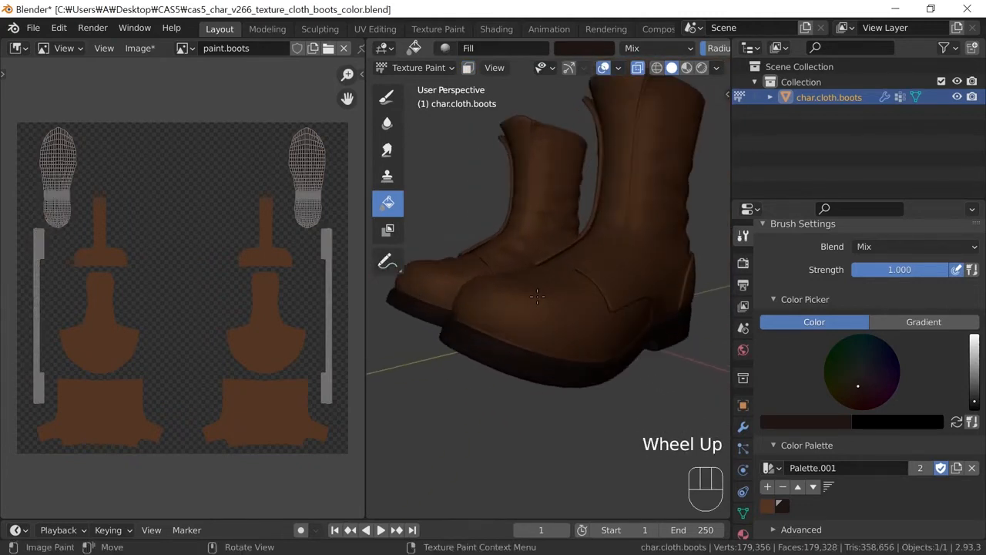
{"action": "left_click", "coordinate": [468, 68]}
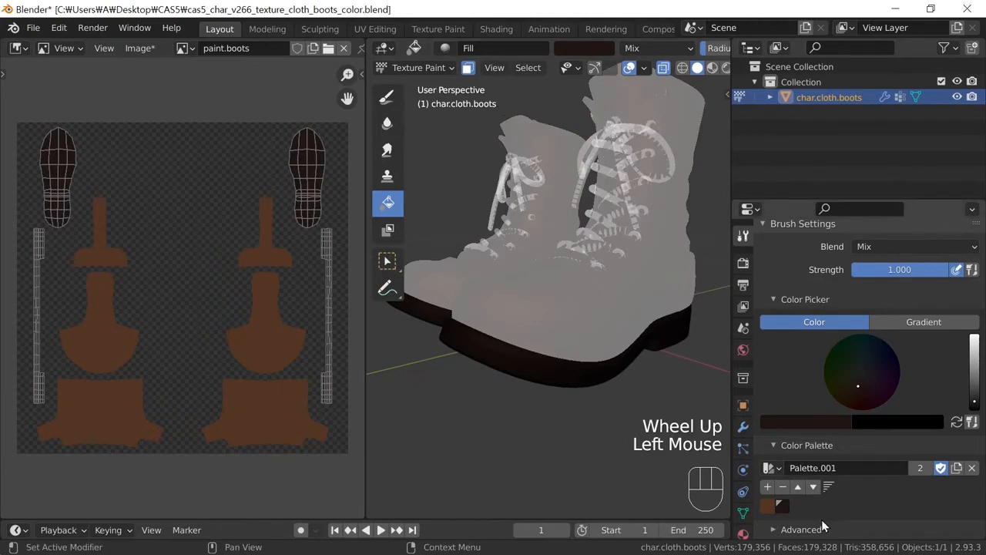
Lighten the dark brown brush colour to value 0.142
{"action": "left_click", "coordinate": [802, 423]}
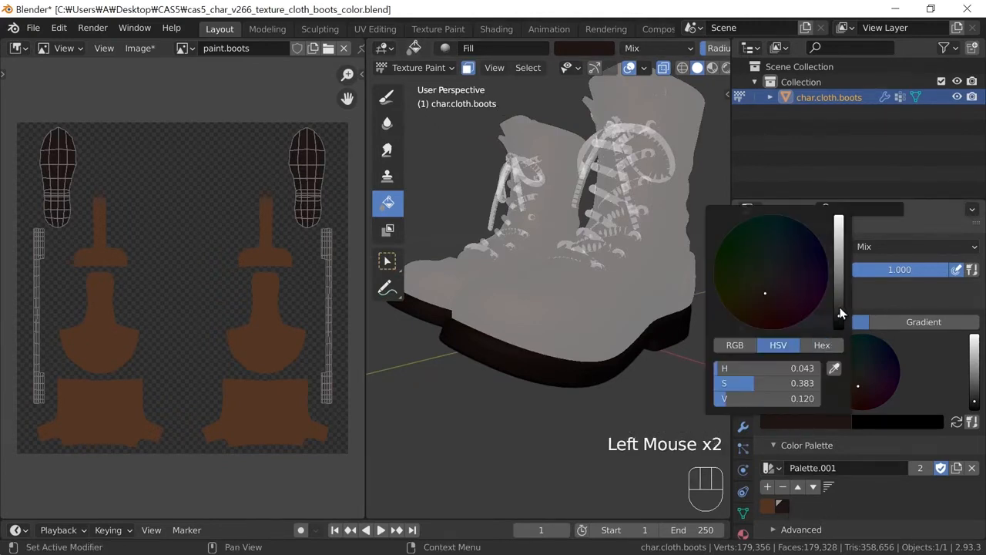
{"action": "left_click_drag", "start_coordinate": [840, 312], "coordinate": [841, 308]}
{"action": "left_click", "coordinate": [840, 314]}
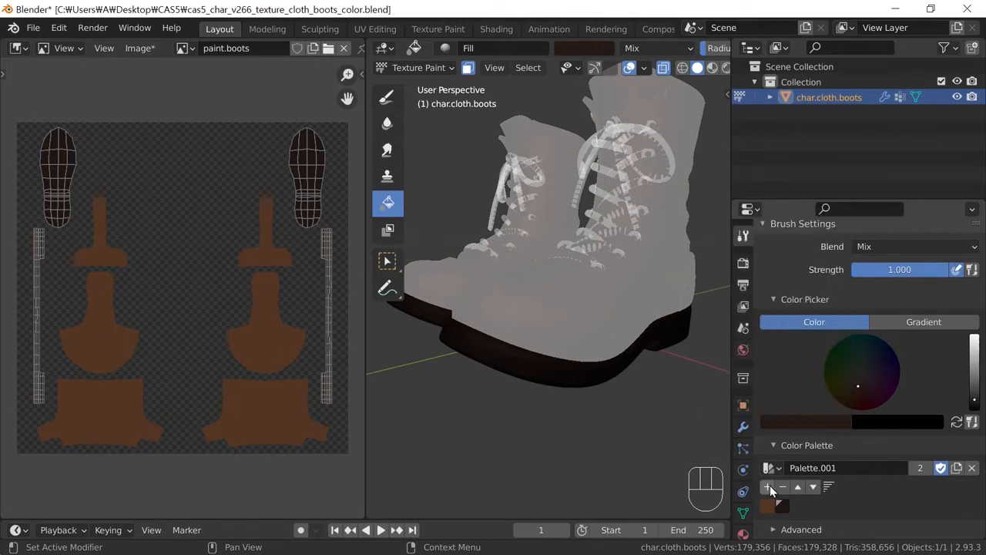
{"action": "left_click", "coordinate": [801, 422]}
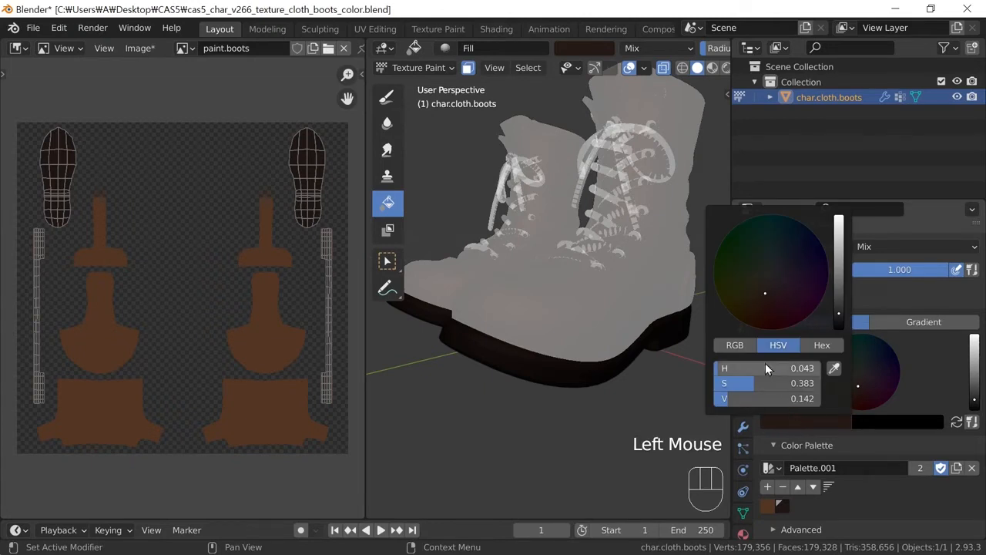
Replace the old dark sole swatch in the palette with the lightened brush colour and refill the masked soles with it
{"action": "left_click", "coordinate": [768, 486]}
{"action": "left_click", "coordinate": [782, 505]}
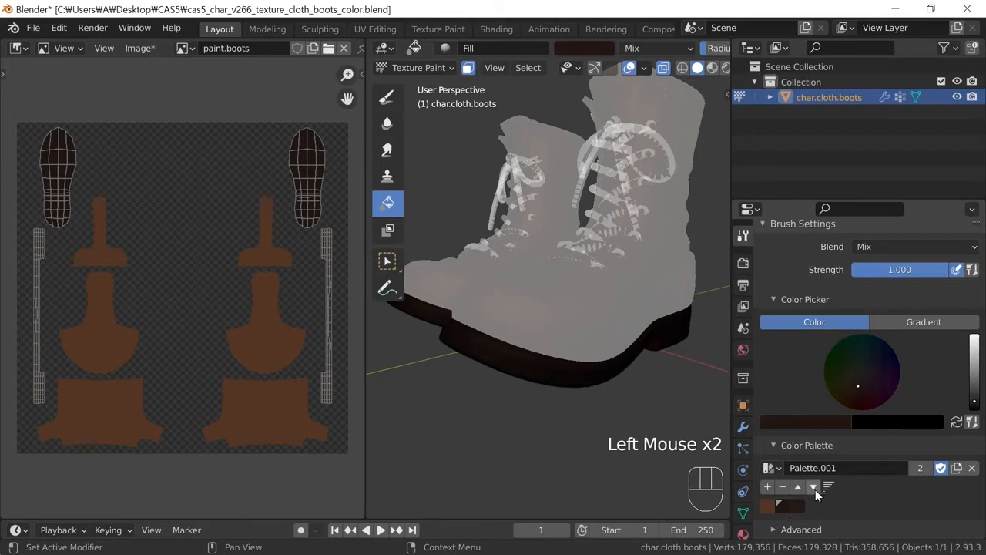
{"action": "double_click", "coordinate": [781, 503]}
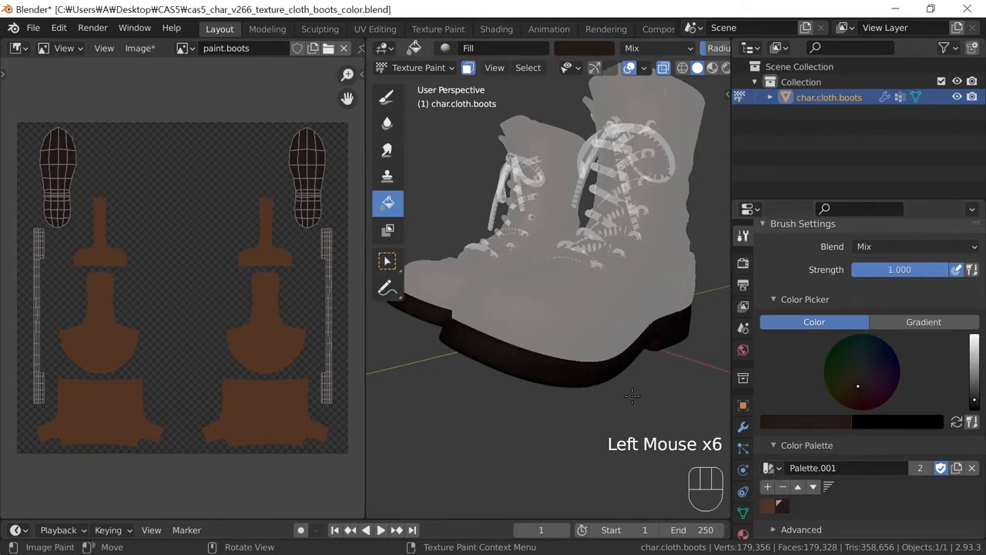
{"action": "mouse_move", "coordinate": [626, 399]}
{"action": "middle_mouse_down"}
{"action": "mouse_move", "coordinate": [610, 389]}
{"action": "mouse_move", "coordinate": [633, 412]}
{"action": "middle_mouse_up"}
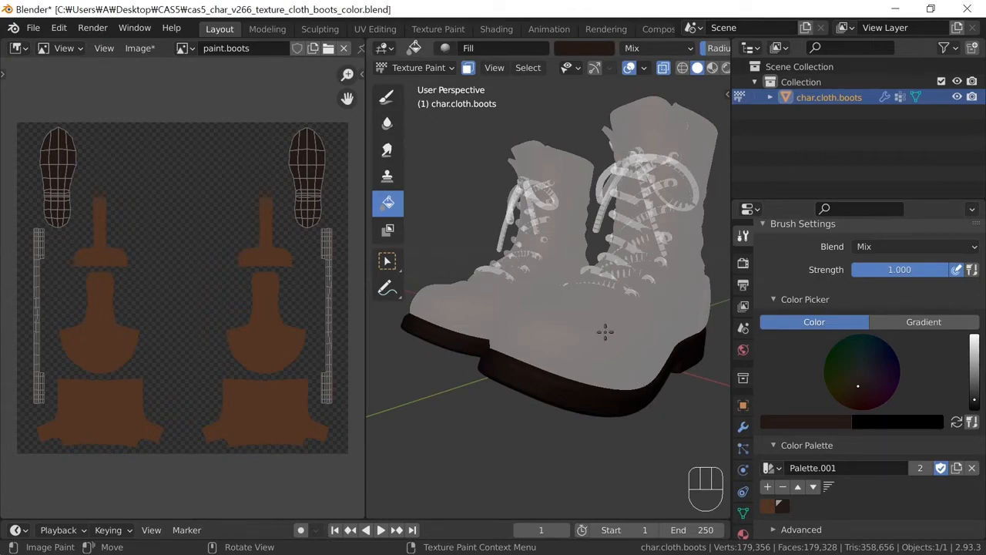
In Edit Mode, clear the selection and select the linked criss-cross laces of both boots plus the farther boot's bow
{"action": "key", "text": "Tab"}
{"action": "middle_click_drag", "start_coordinate": [620, 354], "coordinate": [607, 248]}
{"action": "key", "text": "a"}
{"action": "key", "text": "a"}
{"action": "key", "text": "l"}
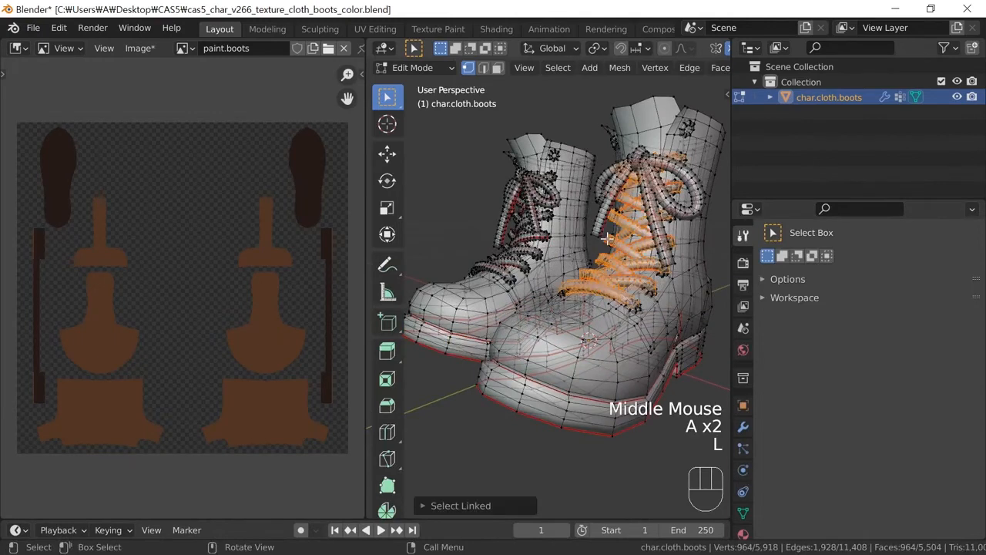
{"action": "key", "text": "l"}
{"action": "key", "text": "l"}
{"action": "key", "text": "l"}
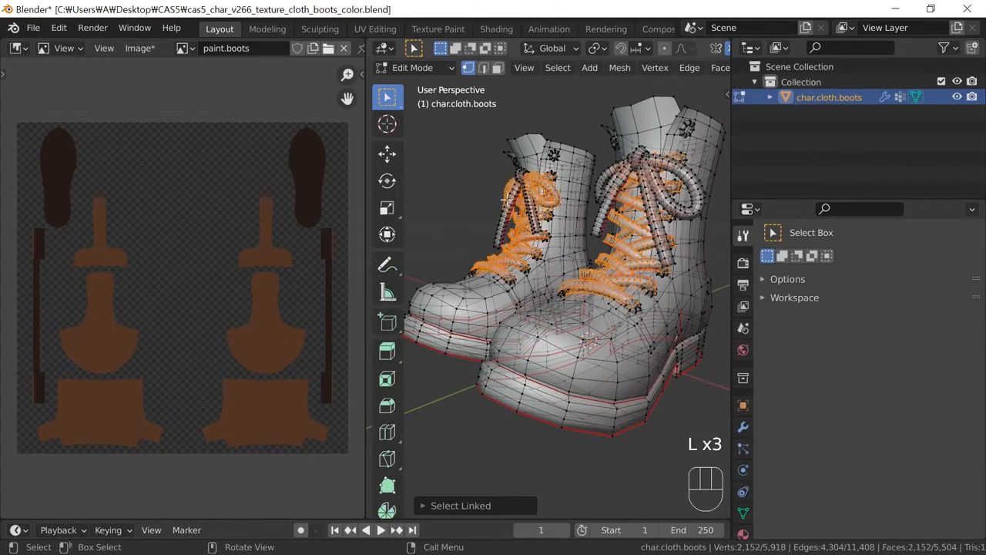
{"action": "key", "text": "l"}
{"action": "key", "text": "l"}
{"action": "key", "text": "l"}
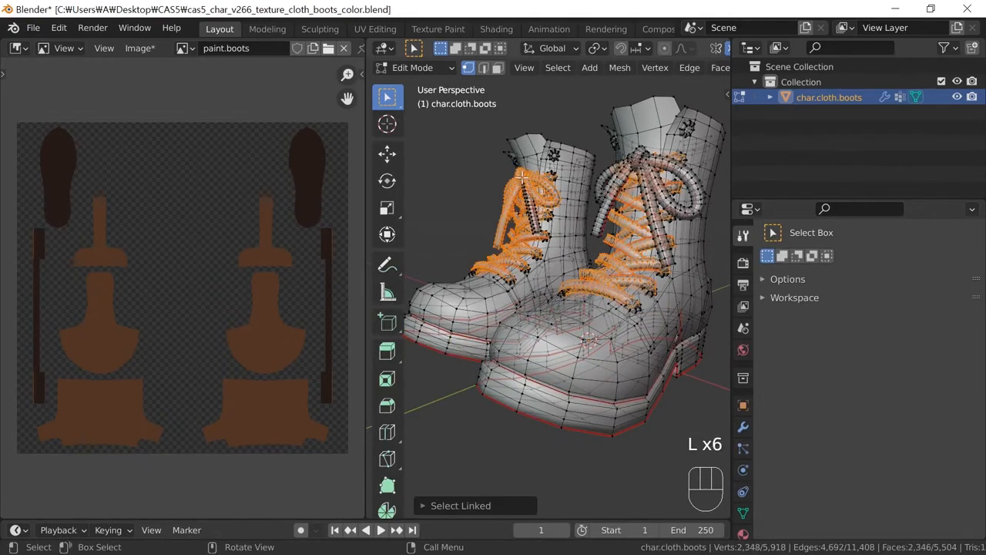
{"action": "key", "text": "l"}
Add the nearer boot's knot, bow loops and lace ends to the selection and return to Texture Paint mode
{"action": "key", "text": "l"}
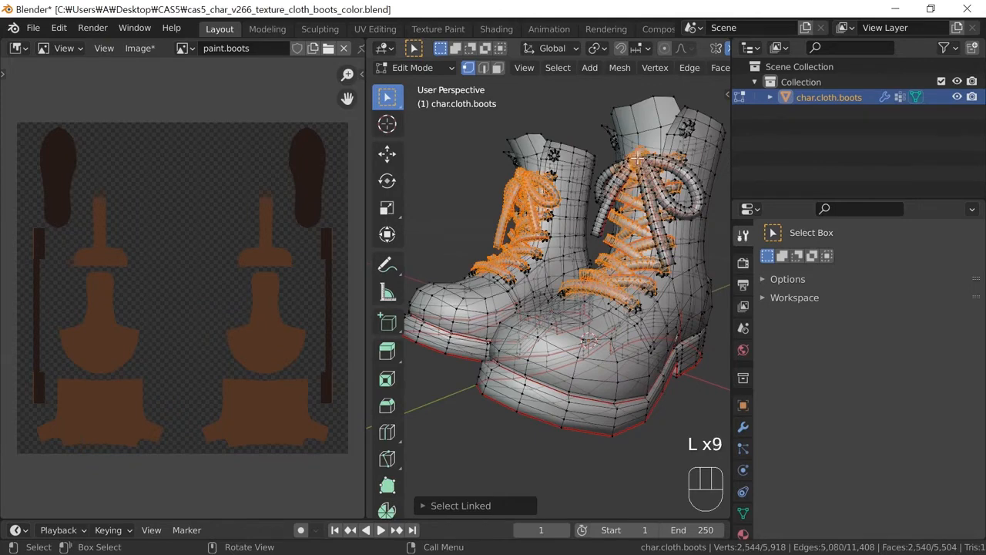
{"action": "key", "text": "l"}
{"action": "key", "text": "l"}
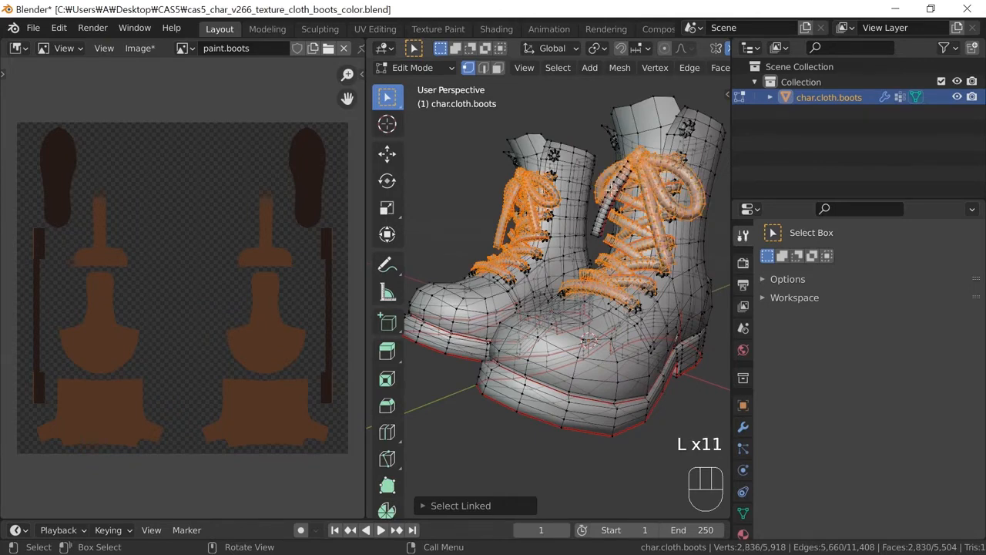
{"action": "key", "text": "l"}
{"action": "mouse_move", "coordinate": [598, 212]}
{"action": "middle_mouse_down"}
{"action": "mouse_move", "coordinate": [562, 224]}
{"action": "mouse_move", "coordinate": [591, 237]}
{"action": "mouse_move", "coordinate": [605, 231]}
{"action": "mouse_move", "coordinate": [589, 219]}
{"action": "middle_mouse_up"}
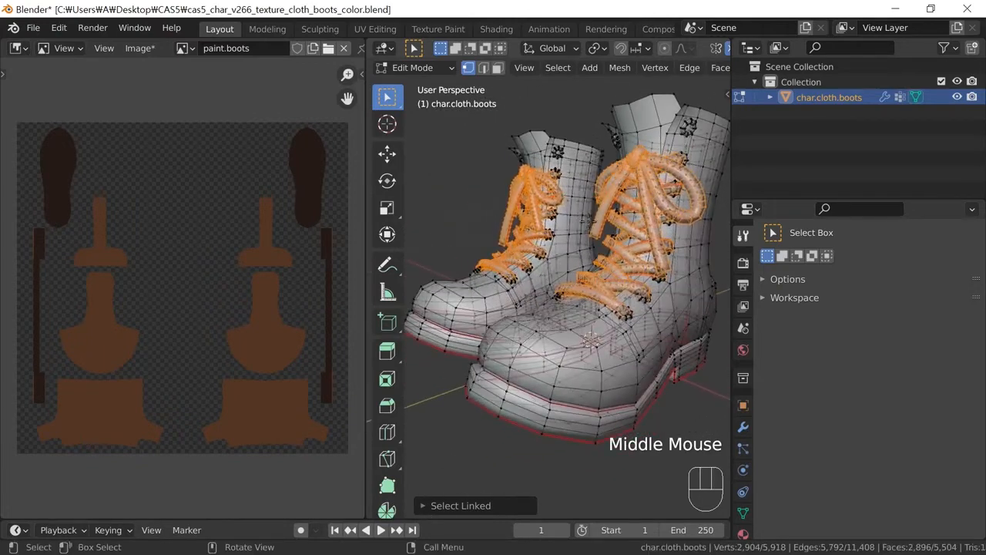
{"action": "key", "text": "Tab"}
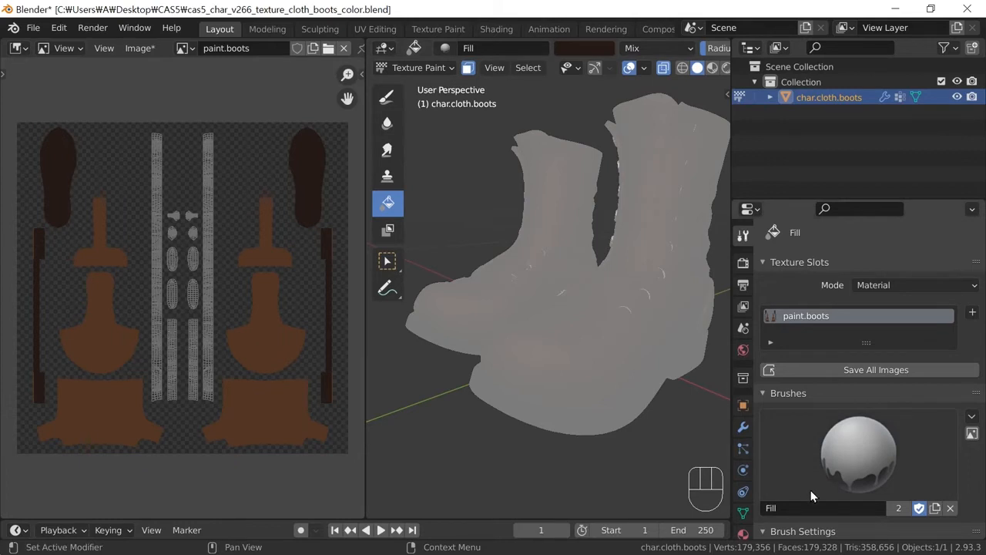
Load the leather brown swatch from the colour palette as the Fill brush colour
{"action": "scroll", "coordinate": [810, 490], "scroll_direction": "down", "scroll_amount": 4}
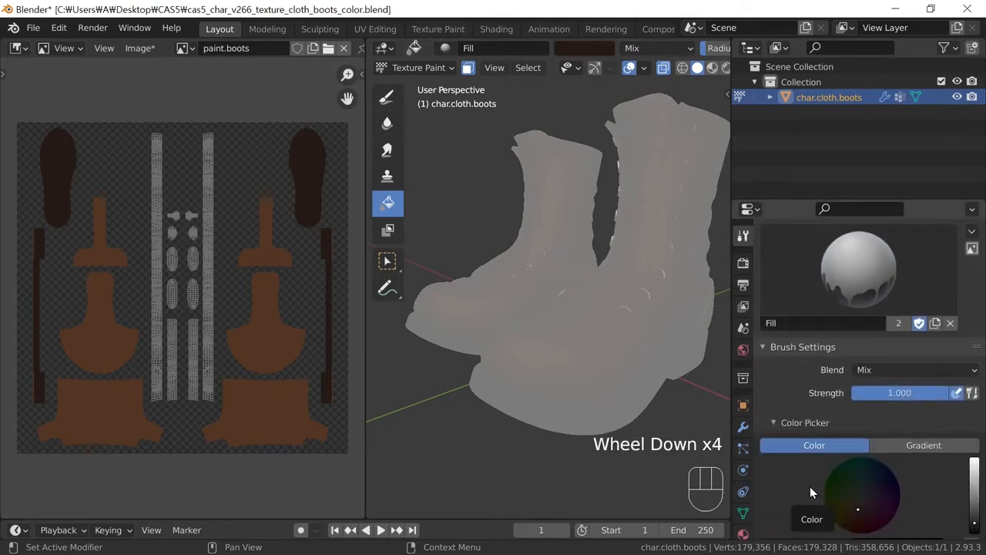
{"action": "scroll", "coordinate": [810, 486], "scroll_direction": "down", "scroll_amount": 6}
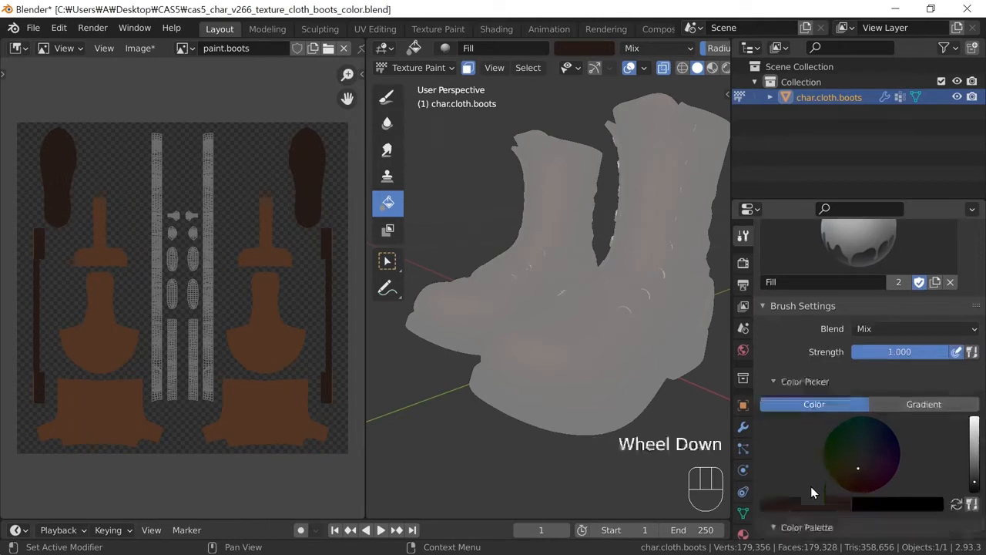
{"action": "double_click", "coordinate": [767, 404]}
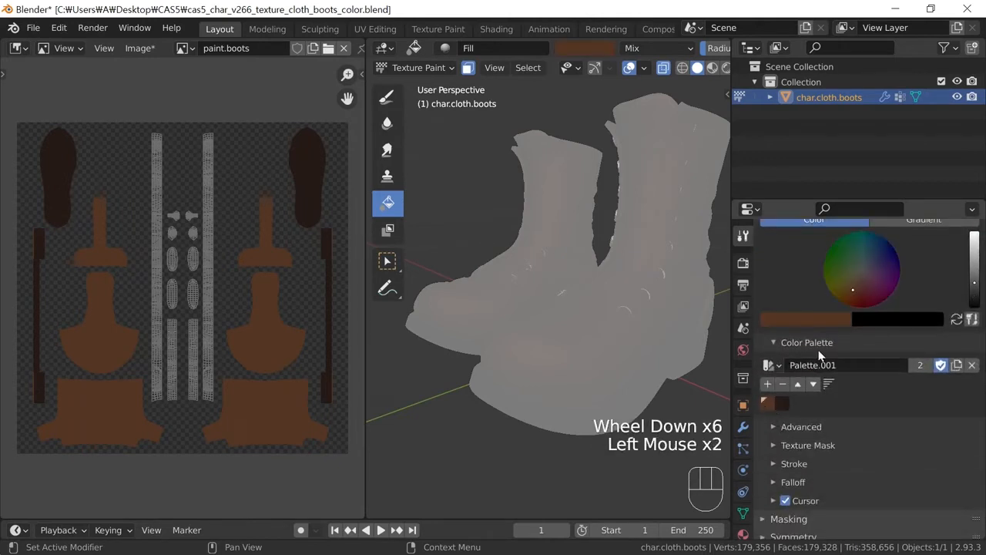
{"action": "left_click", "coordinate": [817, 312]}
{"action": "left_click", "coordinate": [817, 314]}
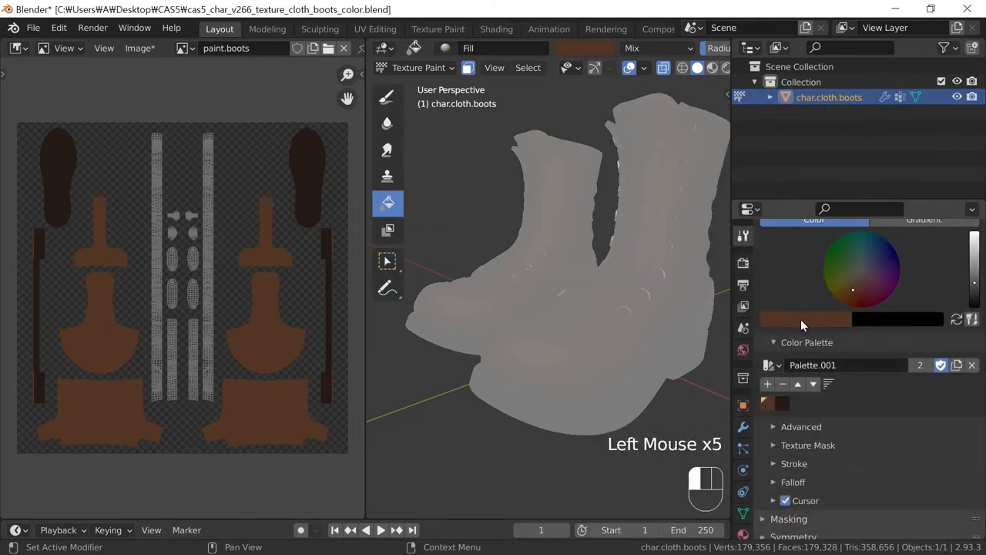
Set the Fill brush colour's saturation to 0.6 and its value to 0.2
{"action": "left_click", "coordinate": [802, 319]}
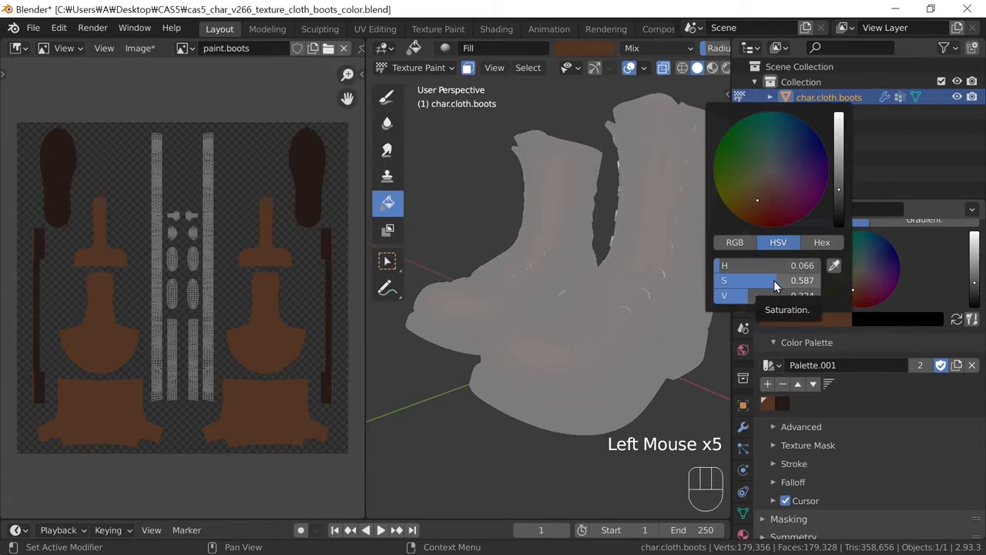
{"action": "left_click_drag", "start_coordinate": [773, 279], "coordinate": [781, 280]}
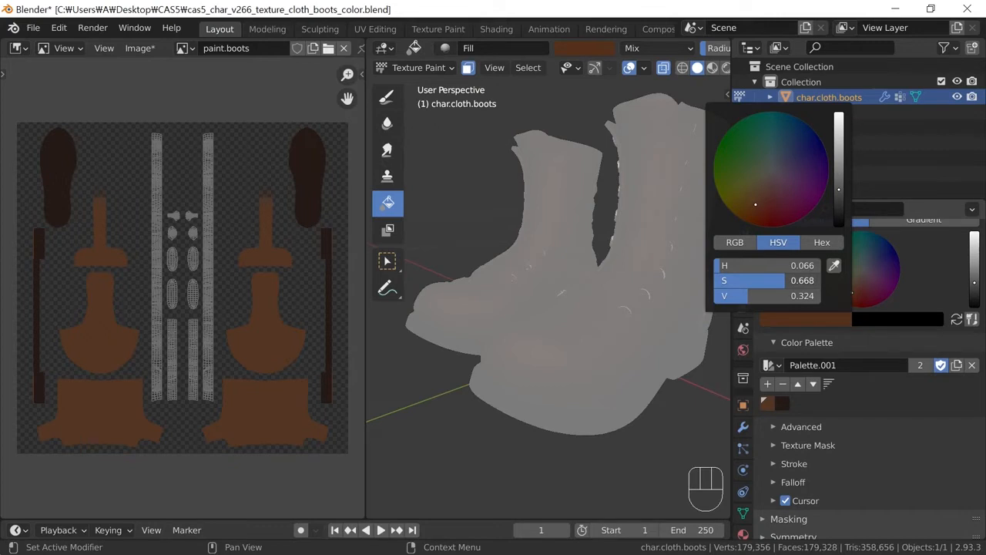
{"action": "mouse_move", "coordinate": [753, 298]}
{"action": "left_mouse_down"}
{"action": "mouse_move", "coordinate": [742, 299]}
{"action": "mouse_move", "coordinate": [789, 283]}
{"action": "left_mouse_up"}
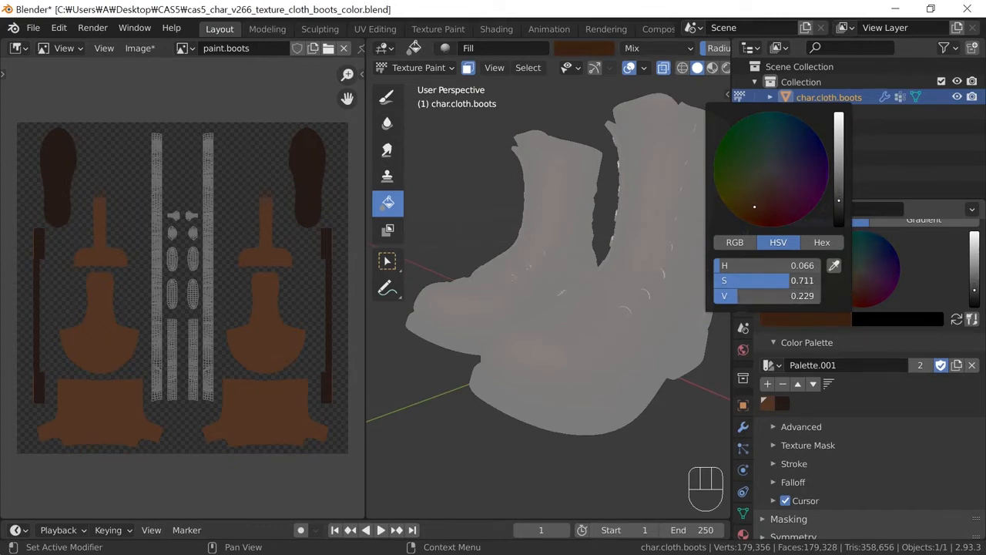
{"action": "left_click_drag", "start_coordinate": [790, 280], "coordinate": [786, 281]}
{"action": "left_click", "coordinate": [773, 286]}
{"action": "type", "text": "0.6"}
{"action": "key", "text": "Tab"}
{"action": "type", "text": "0.2"}
{"action": "key", "text": "Return"}
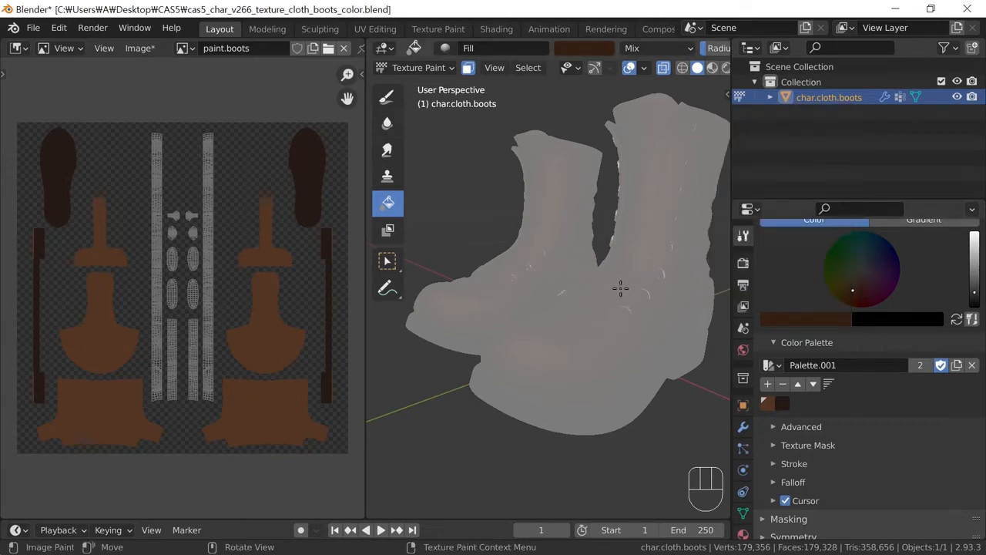
Fill the masked laces of both boots with the darkened brown and turn off face-selection masking
{"action": "left_click", "coordinate": [630, 315]}
{"action": "middle_click_drag", "start_coordinate": [632, 316], "coordinate": [594, 332], "text": "shift"}
{"action": "left_click", "coordinate": [469, 69]}
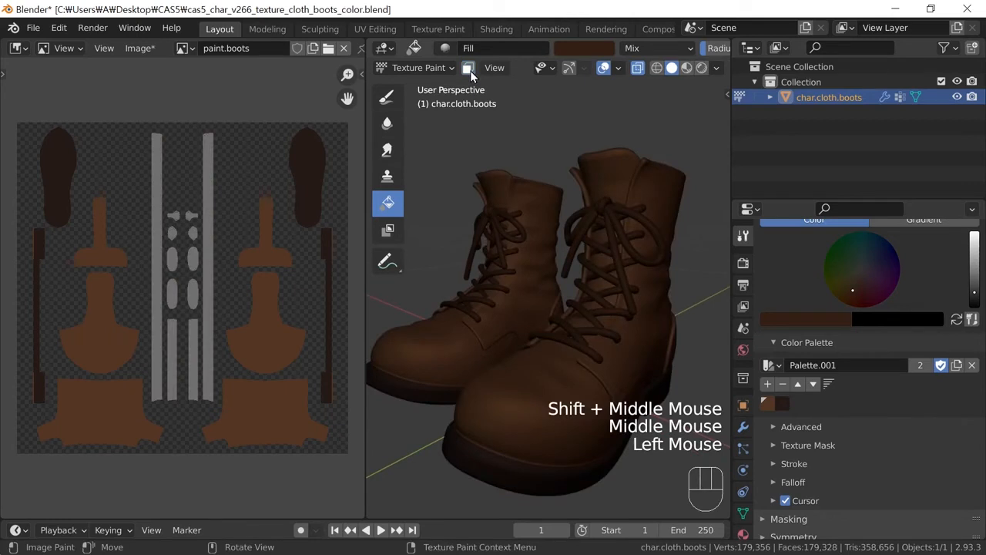
Add the current lace brown to the colour palette as a new swatch
{"action": "middle_click_drag", "start_coordinate": [658, 352], "coordinate": [632, 366], "text": "shift"}
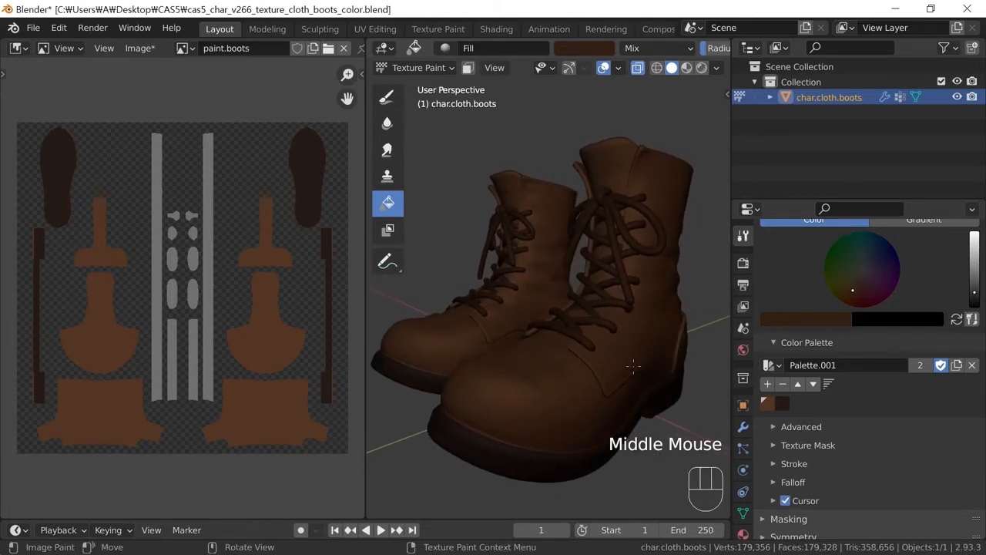
{"action": "left_click", "coordinate": [766, 385]}
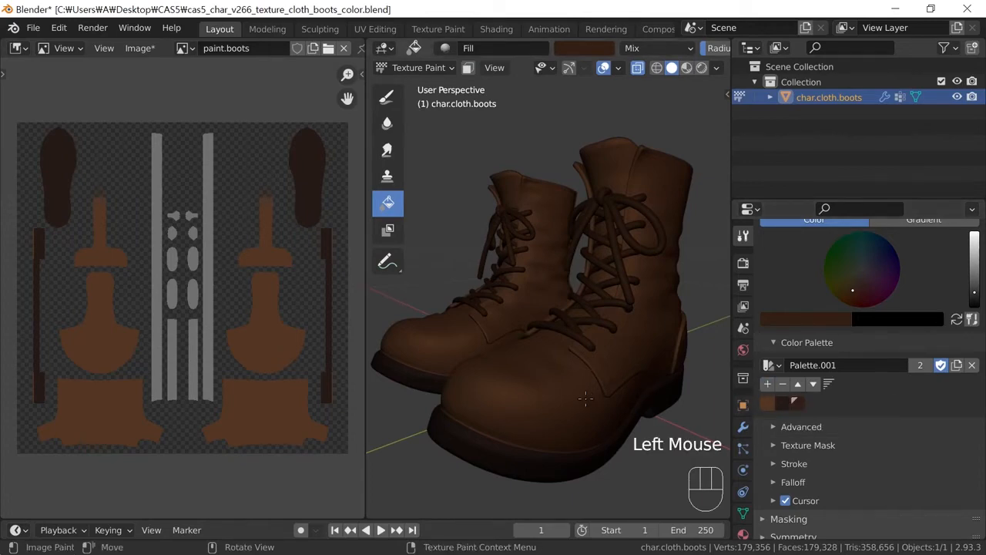
In Edit Mode, clear the selection and select the nearer boot's linked sole, toe, tongue, shaft and heel pieces
{"action": "key", "text": "Tab"}
{"action": "key", "text": "a"}
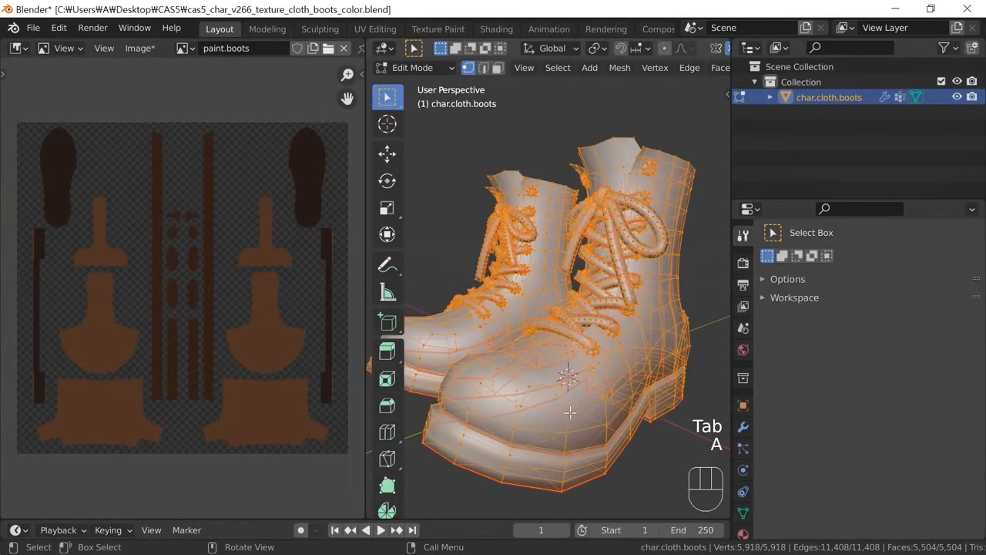
{"action": "key", "text": "a"}
{"action": "key", "text": "a"}
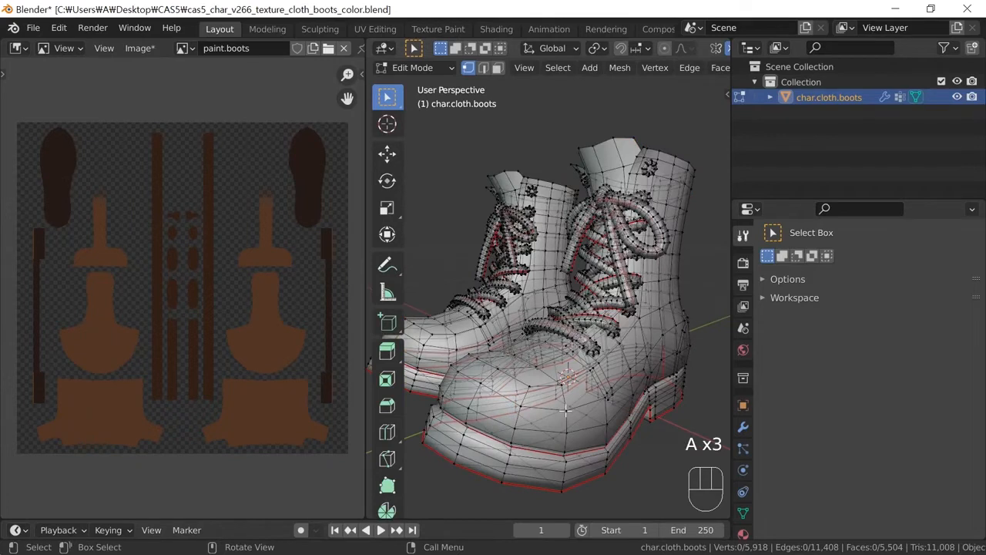
{"action": "key", "text": "l"}
{"action": "key", "text": "l"}
{"action": "key", "text": "l"}
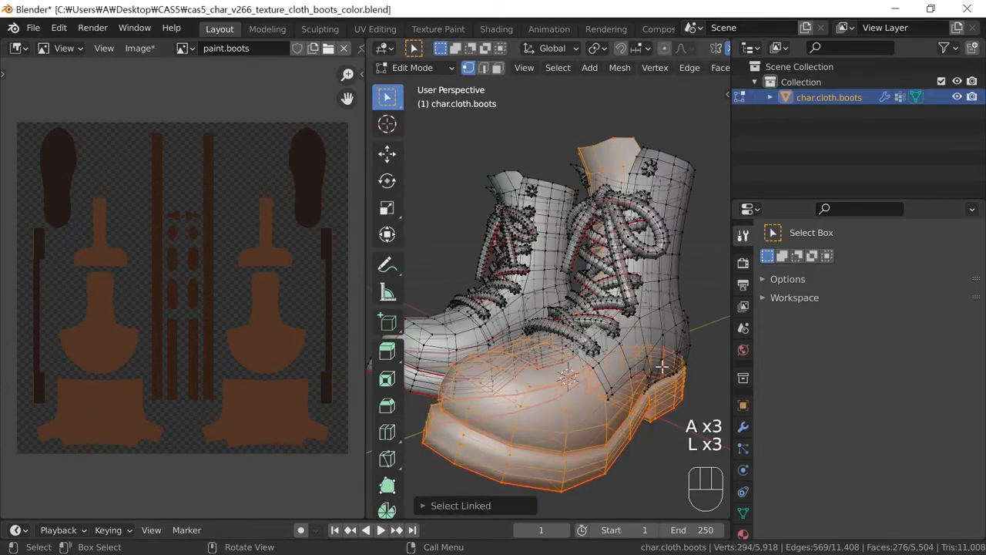
{"action": "key", "text": "l"}
{"action": "key", "text": "l"}
{"action": "key", "text": "l"}
{"action": "key", "text": "l"}
{"action": "key", "text": "l"}
{"action": "key", "text": "l"}
{"action": "key", "text": "l"}
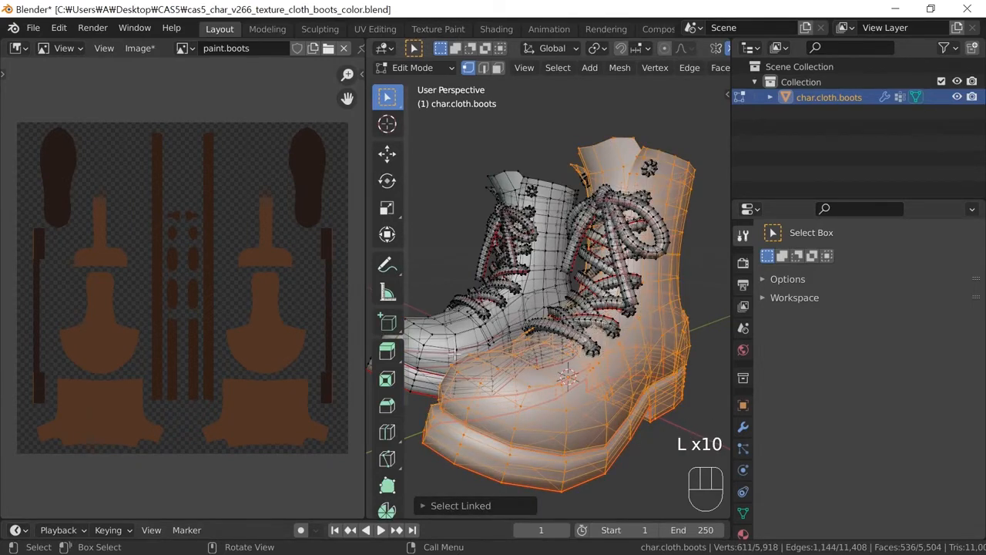
Add the farther boot's linked sole and leather pieces to the selection, leaving its laces and eyelets out
{"action": "key", "text": "l"}
{"action": "key", "text": "l"}
{"action": "key", "text": "l"}
{"action": "key", "text": "l"}
{"action": "key", "text": "l"}
{"action": "key", "text": "l"}
{"action": "key", "text": "l"}
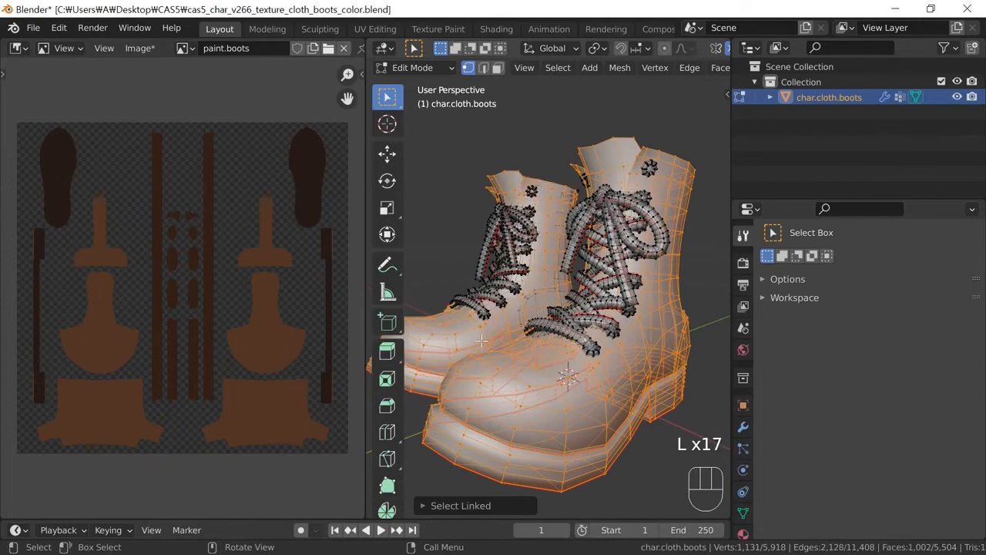
{"action": "middle_click_drag", "start_coordinate": [537, 397], "coordinate": [678, 365]}
{"action": "key", "text": "l"}
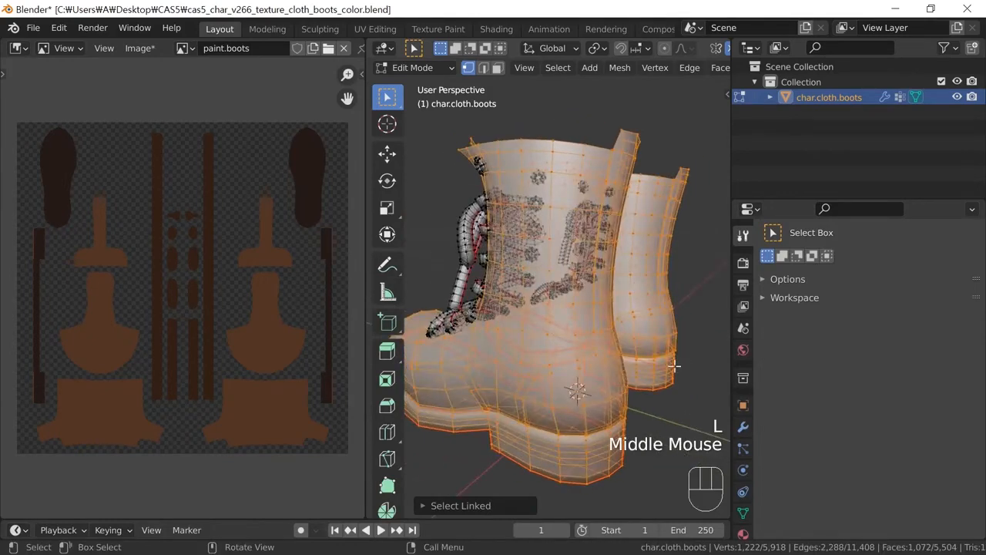
Deselect a horizontal loop around each boot's sole and shrink the selection twice so the sole sides drop out
{"action": "key", "text": "KP_3"}
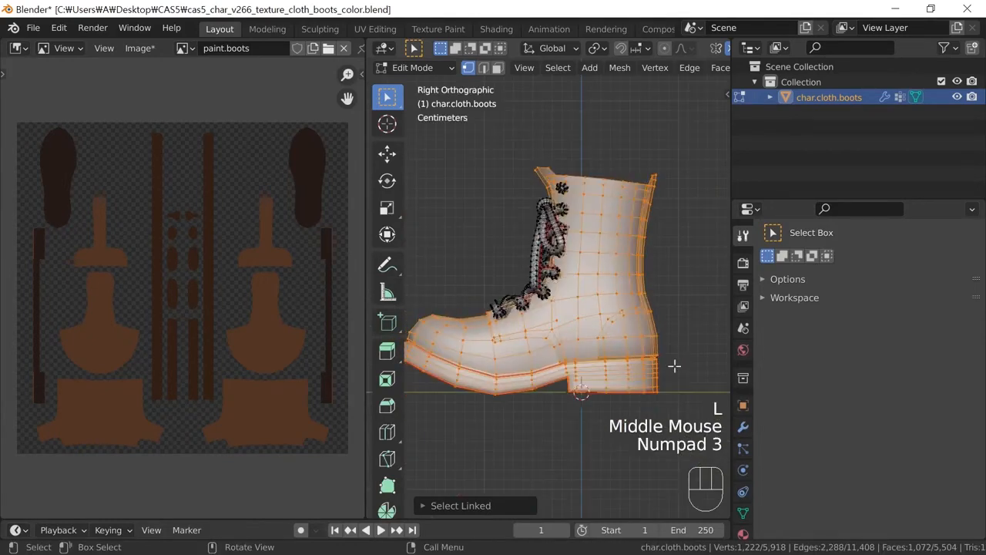
{"action": "left_click", "coordinate": [540, 380], "text": "alt+shift"}
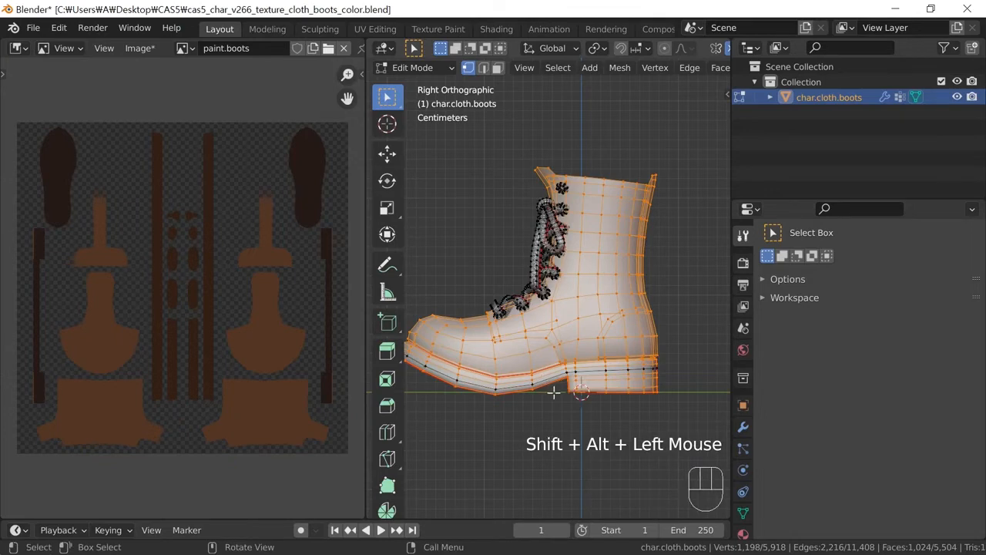
{"action": "mouse_move", "coordinate": [582, 404]}
{"action": "middle_mouse_down"}
{"action": "mouse_move", "coordinate": [539, 400]}
{"action": "mouse_move", "coordinate": [568, 398]}
{"action": "middle_mouse_up"}
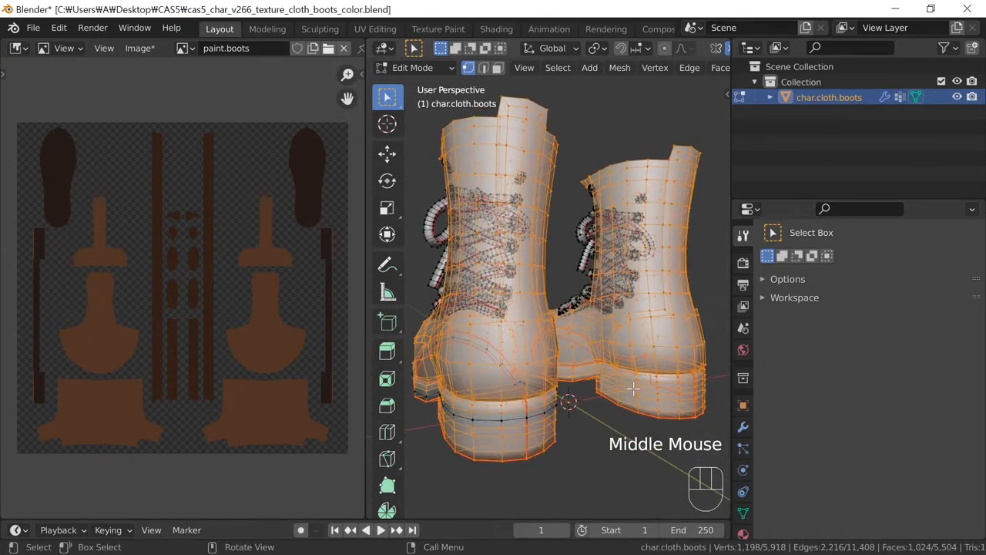
{"action": "scroll", "coordinate": [633, 389], "scroll_direction": "up", "scroll_amount": 3}
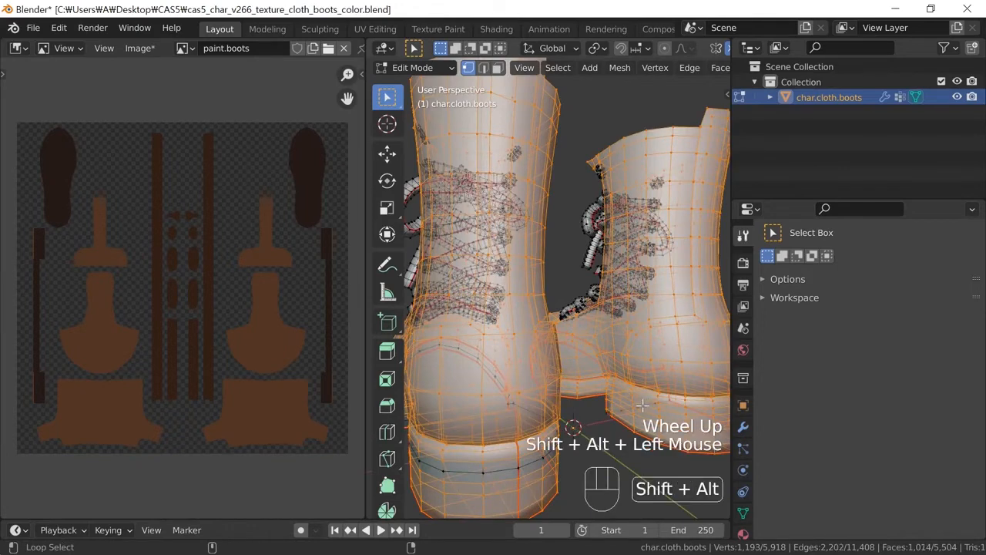
{"action": "key", "text": "ctrl+z"}
{"action": "left_click", "coordinate": [651, 393], "text": "alt+shift"}
{"action": "middle_click_drag", "start_coordinate": [651, 393], "coordinate": [643, 367]}
{"action": "key", "text": "ctrl+KP_Subtract"}
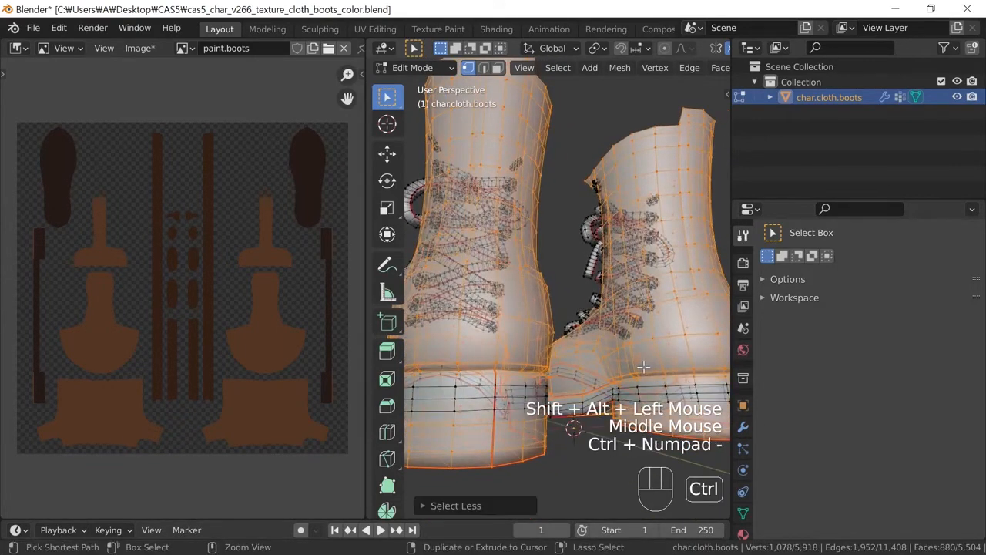
{"action": "key", "text": "ctrl+KP_Subtract"}
In the right side view, box-deselect the leftover heel and sole vertices, keeping only the leather uppers selected
{"action": "middle_click_drag", "start_coordinate": [573, 402], "coordinate": [647, 418]}
{"action": "key", "text": "KP_3"}
{"action": "scroll", "coordinate": [647, 419], "scroll_direction": "down", "scroll_amount": 1}
{"action": "key", "text": "b"}
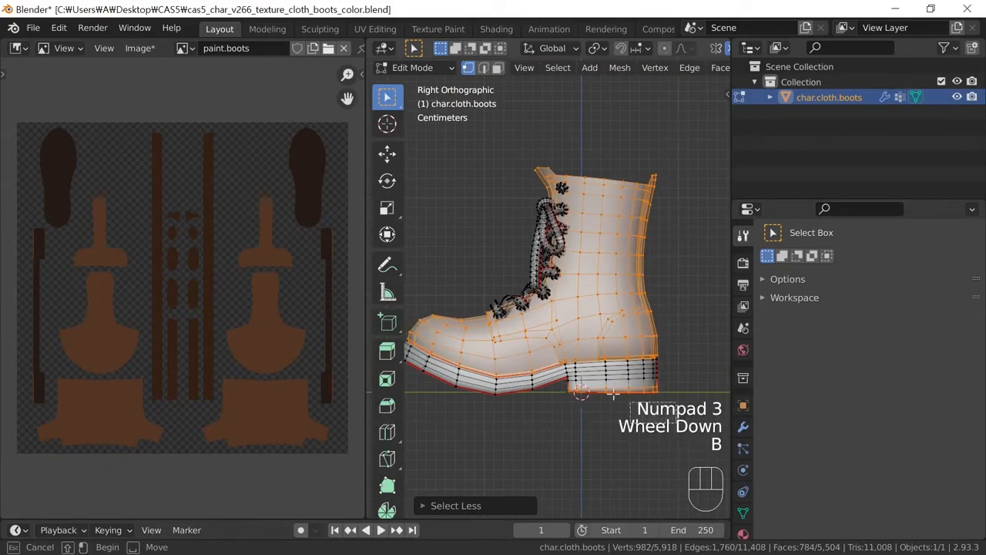
{"action": "middle_click_drag", "start_coordinate": [565, 375], "coordinate": [563, 375]}
{"action": "middle_click_drag", "start_coordinate": [535, 406], "coordinate": [588, 299], "text": "shift"}
{"action": "key", "text": "KP_3"}
{"action": "key", "text": "b"}
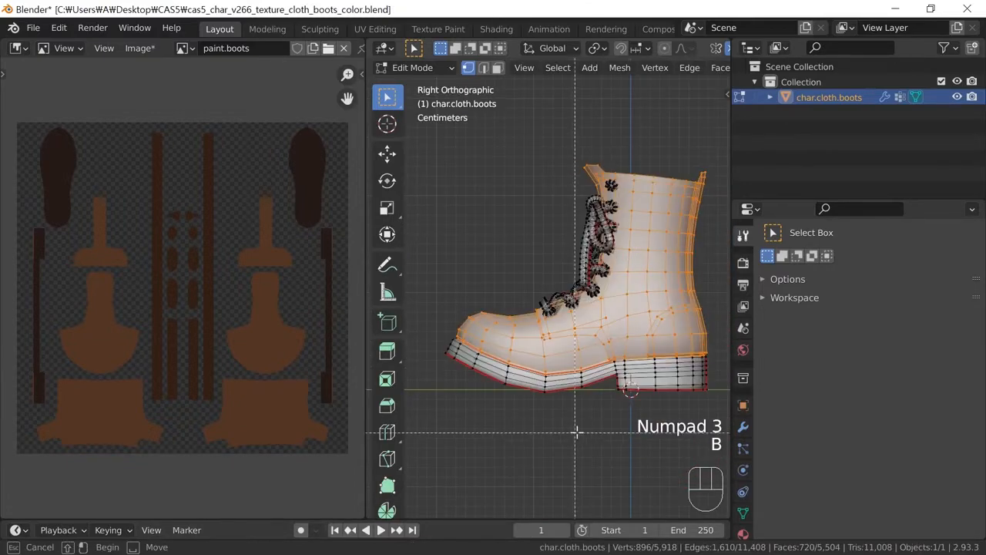
{"action": "middle_click_drag", "start_coordinate": [507, 384], "coordinate": [504, 382]}
{"action": "middle_click_drag", "start_coordinate": [509, 379], "coordinate": [625, 429]}
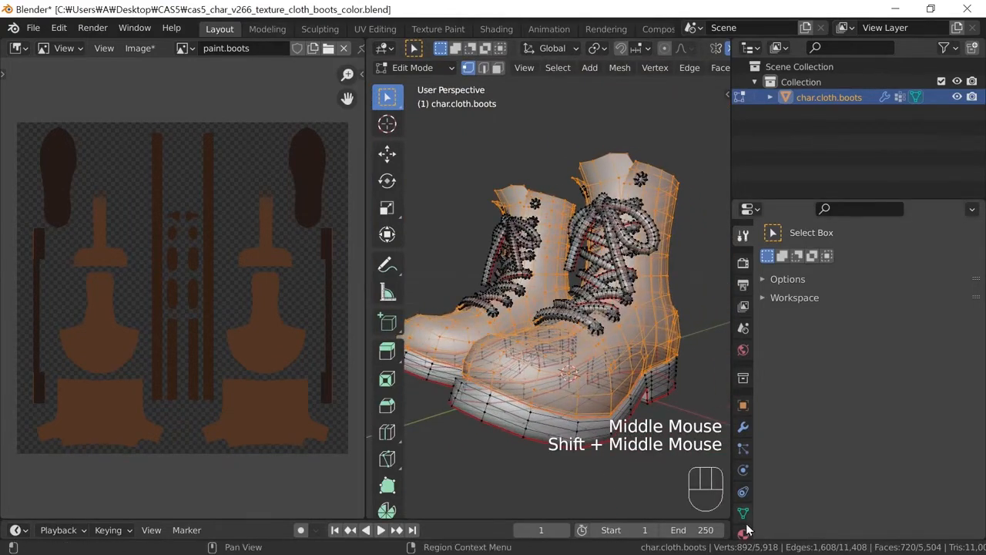
Add a new vertex group to the boots mesh and name it leather
{"action": "left_click", "coordinate": [743, 513]}
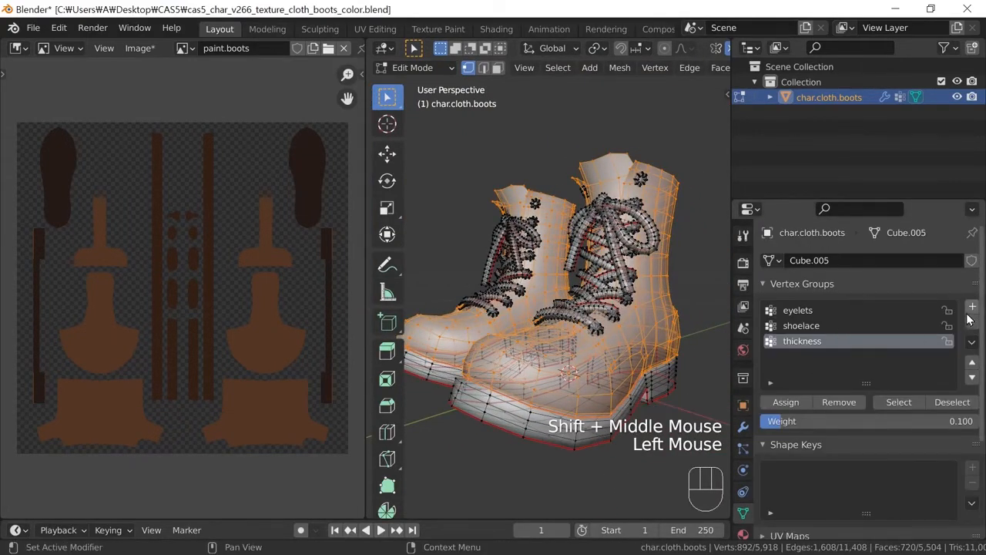
{"action": "left_click", "coordinate": [973, 307]}
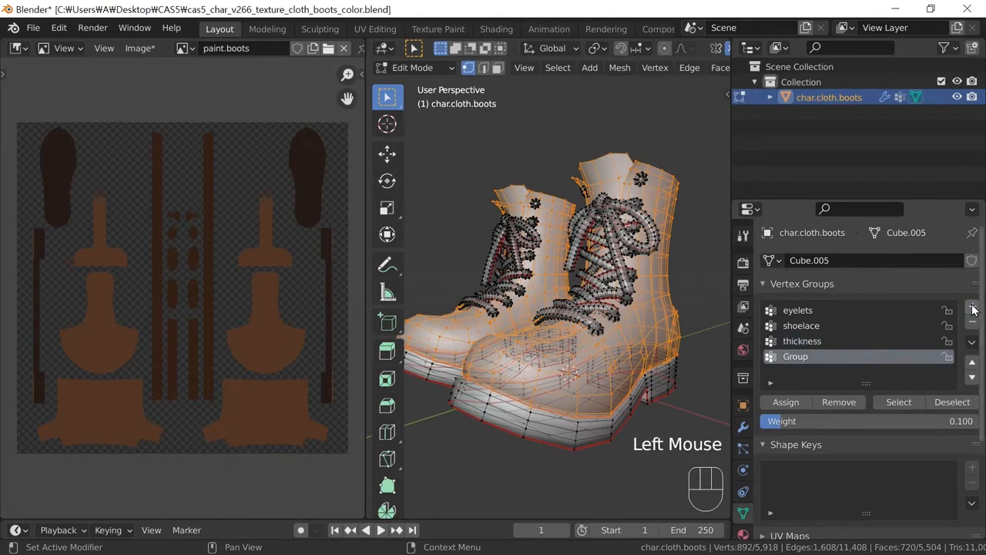
{"action": "double_click", "coordinate": [807, 356]}
{"action": "key", "text": "BackSpace"}
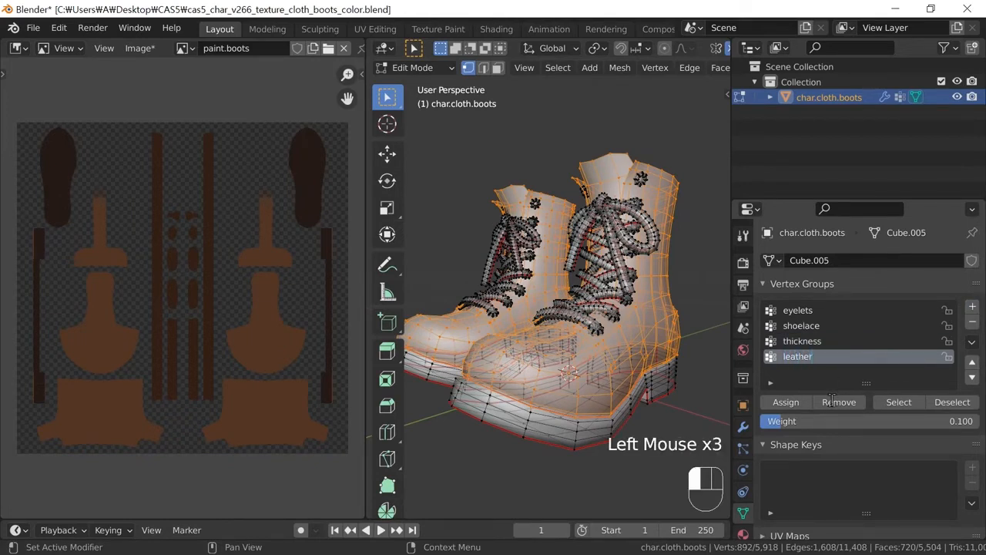
{"action": "key", "text": "Return"}
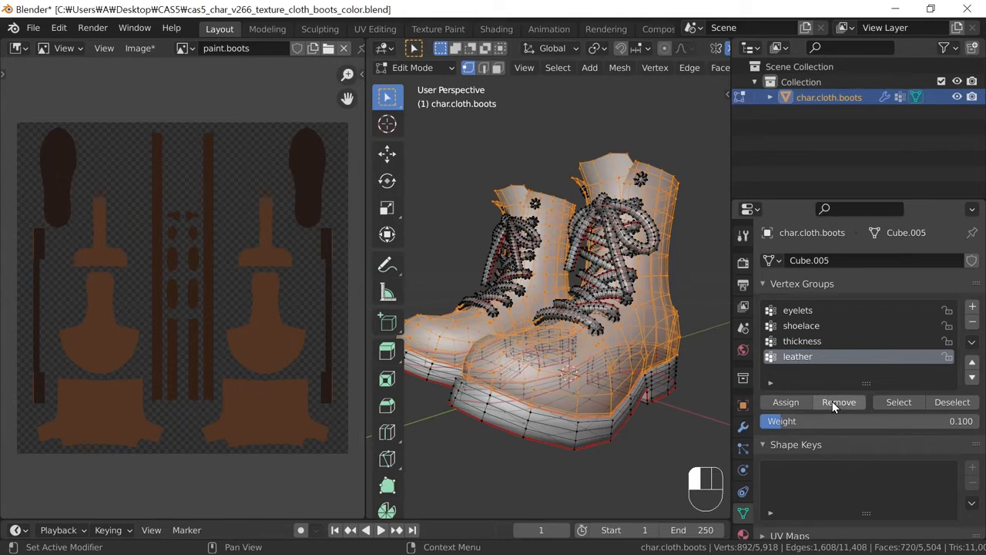
Assign the selected leather vertices to the leather vertex group with a weight of 1.000
{"action": "left_click", "coordinate": [787, 402]}
{"action": "left_click_drag", "start_coordinate": [788, 421], "coordinate": [963, 421]}
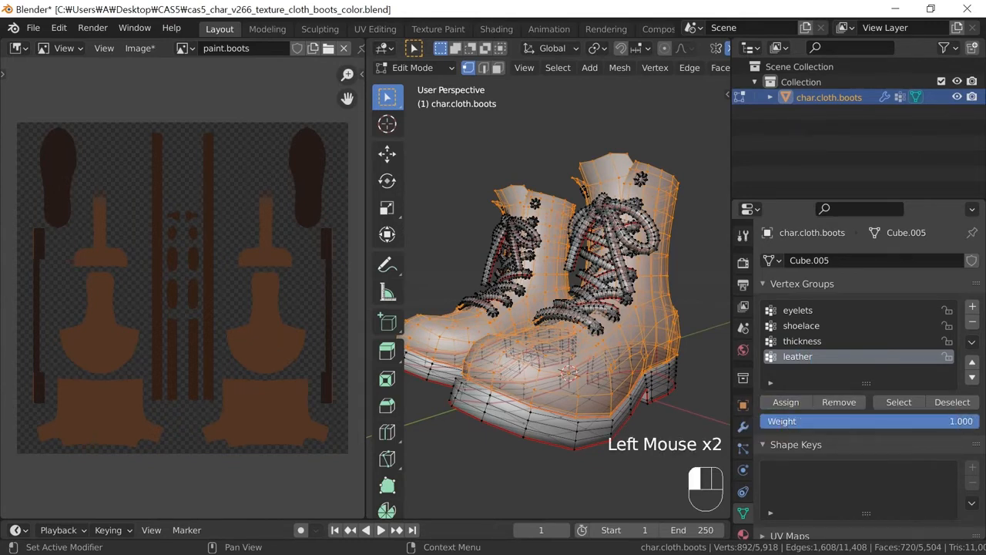
{"action": "left_click", "coordinate": [791, 403]}
{"action": "mouse_move", "coordinate": [574, 385]}
{"action": "middle_mouse_down"}
{"action": "mouse_move", "coordinate": [566, 406]}
{"action": "mouse_move", "coordinate": [544, 410]}
{"action": "middle_mouse_up"}
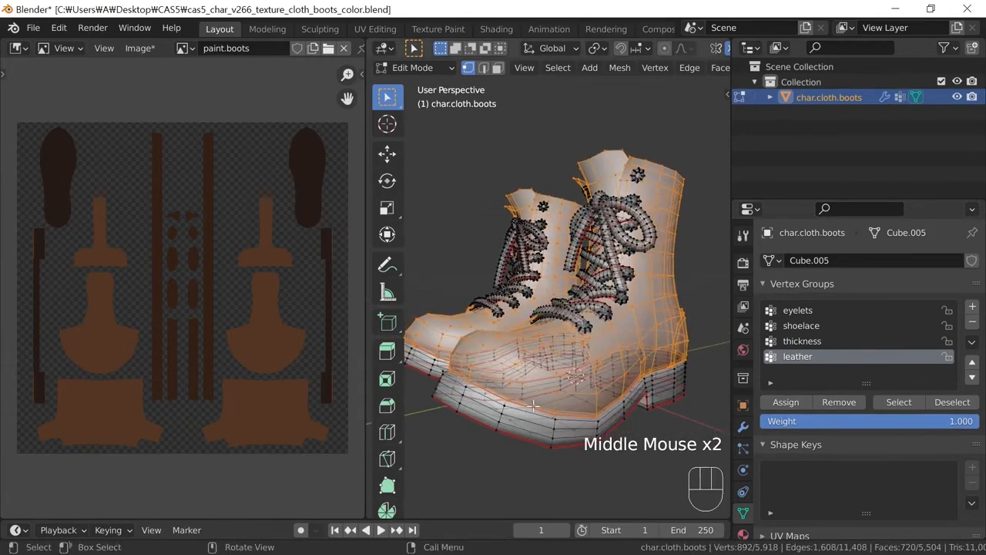
{"action": "key", "text": "Tab"}
{"action": "key", "text": "Tab"}
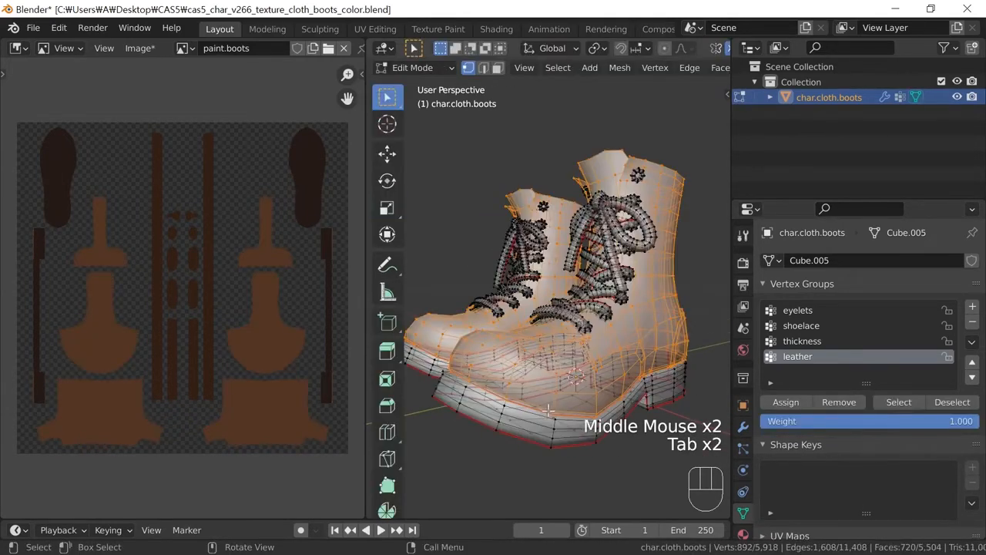
Invert the leather selection on the boots mesh and grow the inverted selection by one ring
{"action": "key", "text": "ctrl"}
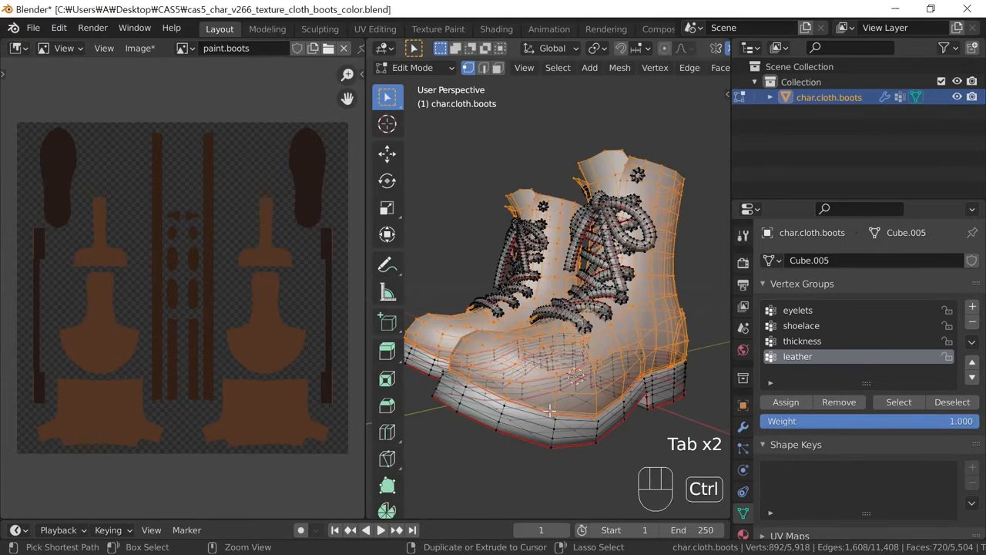
{"action": "key", "text": "ctrl+i"}
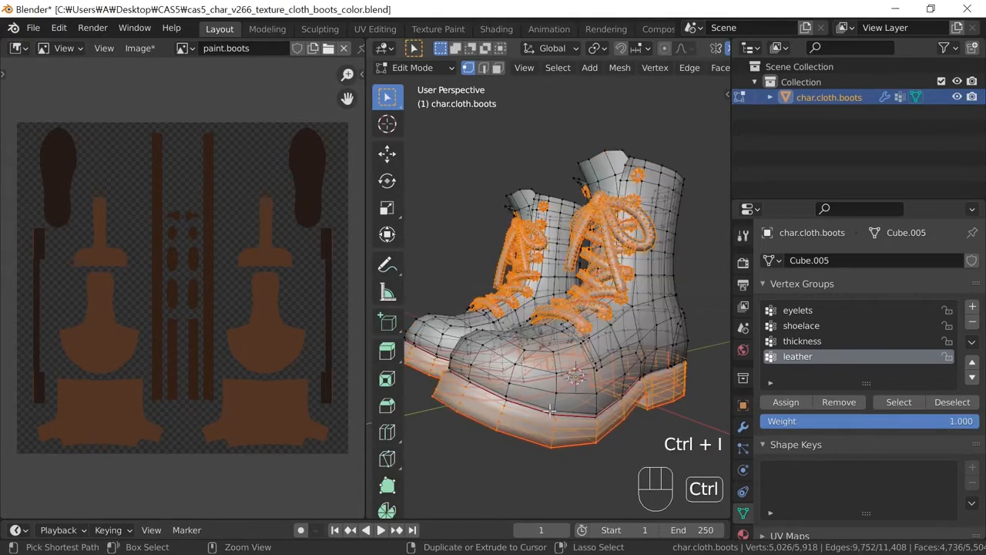
{"action": "middle_click_drag", "start_coordinate": [550, 412], "coordinate": [562, 319], "text": "shift"}
{"action": "scroll", "coordinate": [549, 368], "scroll_direction": "up", "scroll_amount": 2}
{"action": "key", "text": "ctrl+KP_Add"}
{"action": "scroll", "coordinate": [580, 369], "scroll_direction": "down", "scroll_amount": 1}
In the right side view, box-deselect the shoelaces and eyelets, keeping only the soles of both boots selected
{"action": "key", "text": "KP_3"}
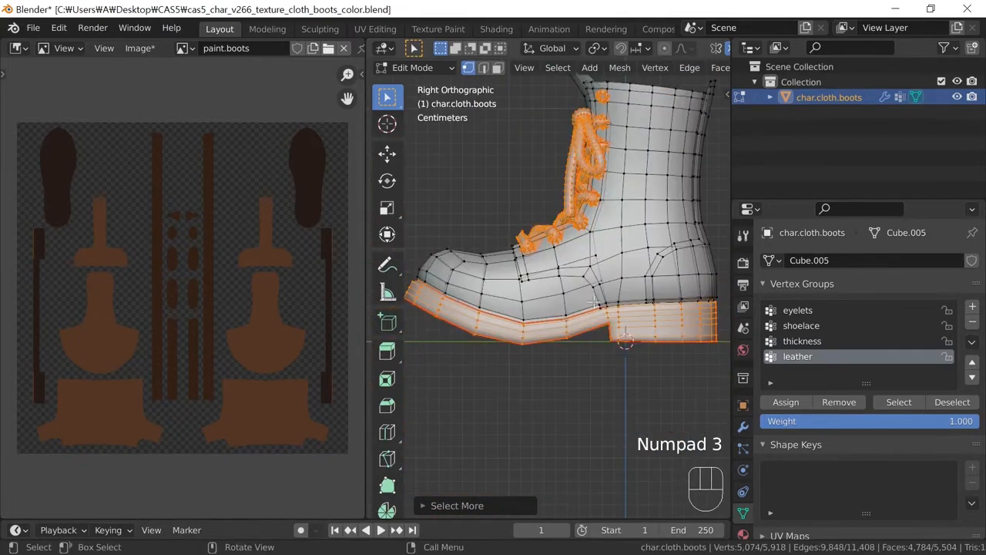
{"action": "scroll", "coordinate": [617, 262], "scroll_direction": "down", "scroll_amount": 1}
{"action": "middle_click_drag", "start_coordinate": [617, 258], "coordinate": [622, 314], "text": "shift"}
{"action": "key", "text": "b"}
{"action": "left_click_drag", "start_coordinate": [630, 308], "coordinate": [630, 308]}
{"action": "left_click_drag", "start_coordinate": [520, 167], "coordinate": [498, 141]}
{"action": "middle_click_drag", "start_coordinate": [497, 141], "coordinate": [606, 245]}
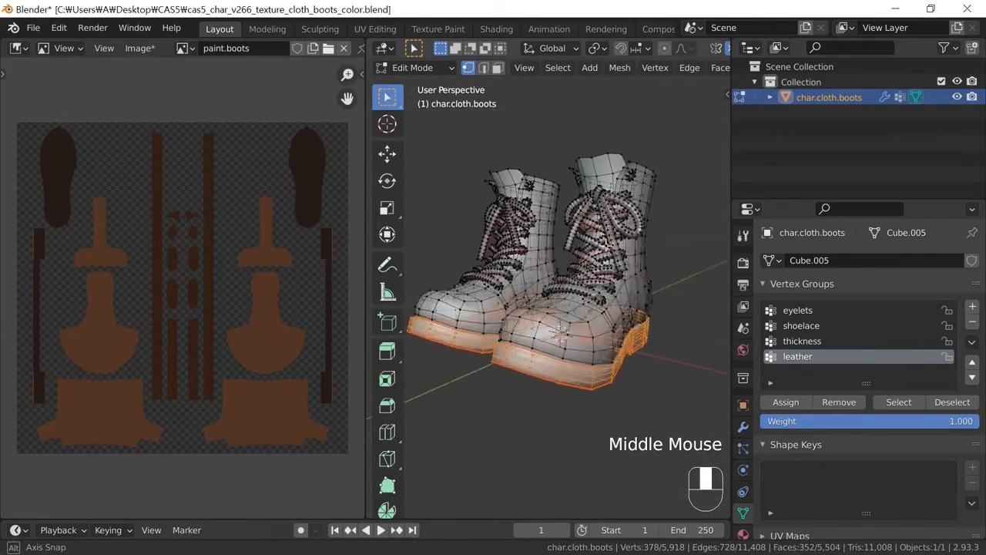
{"action": "scroll", "coordinate": [605, 245], "scroll_direction": "up", "scroll_amount": 3}
{"action": "scroll", "coordinate": [595, 308], "scroll_direction": "down", "scroll_amount": 2}
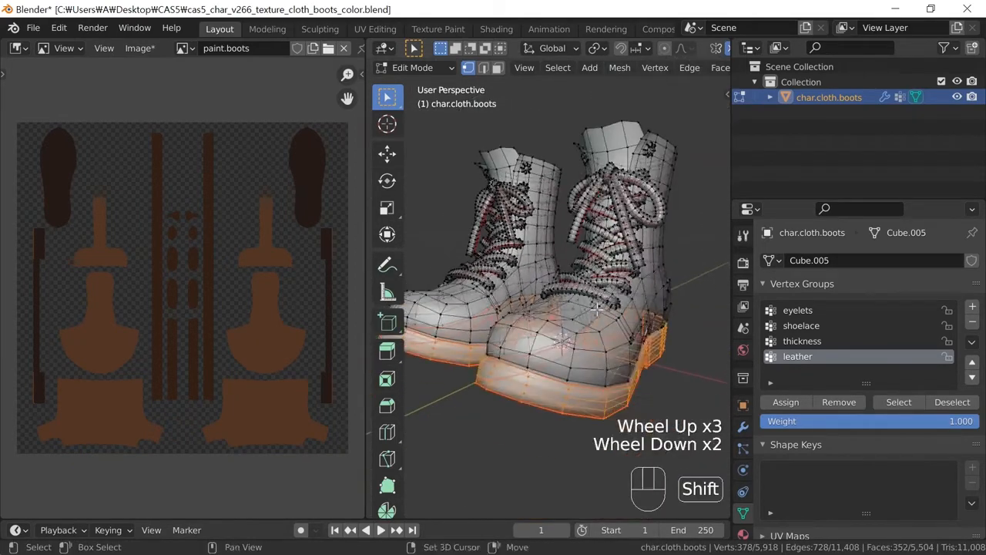
{"action": "middle_click_drag", "start_coordinate": [596, 308], "coordinate": [612, 304], "text": "shift"}
Add a vertex group named sole and assign the selected sole vertices to it
{"action": "left_click", "coordinate": [973, 308]}
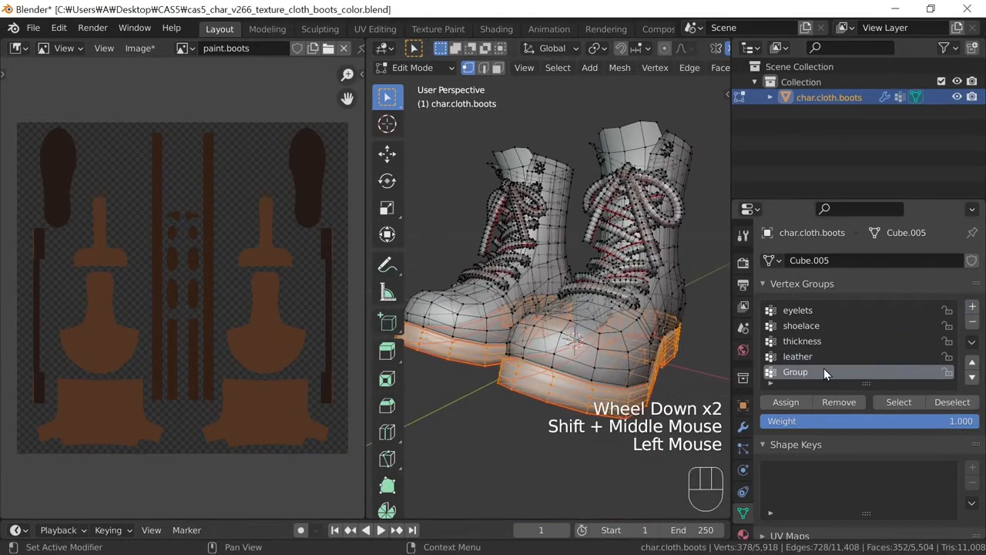
{"action": "double_click", "coordinate": [807, 374]}
{"action": "type", "text": "sole"}
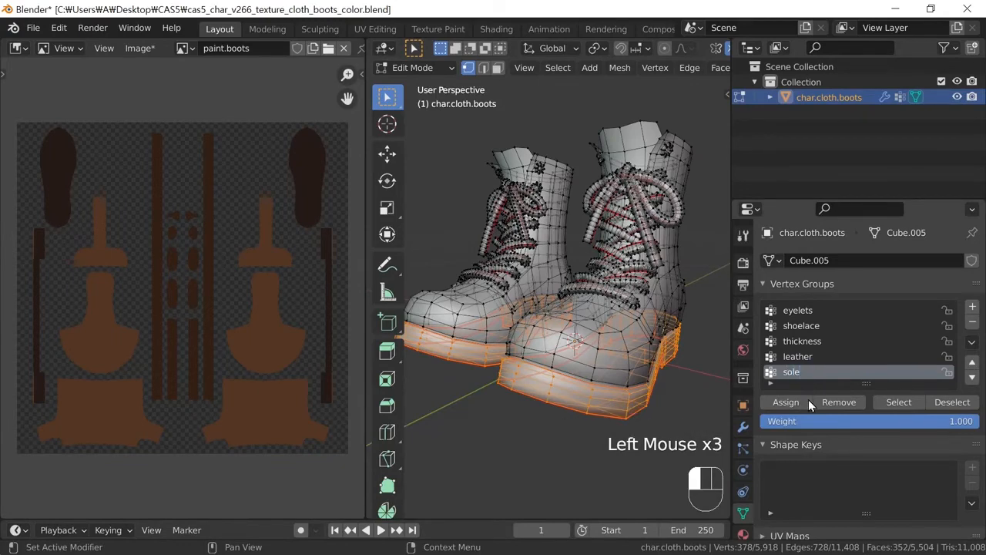
{"action": "left_click", "coordinate": [786, 404]}
Check the eyelets and shoelace vertex groups by selecting each one's vertices from an empty selection
{"action": "middle_click_drag", "start_coordinate": [676, 398], "coordinate": [661, 394]}
{"action": "key", "text": "a"}
{"action": "key", "text": "a"}
{"action": "left_click", "coordinate": [802, 311]}
{"action": "left_click", "coordinate": [899, 403]}
{"action": "key", "text": "a"}
{"action": "key", "text": "a"}
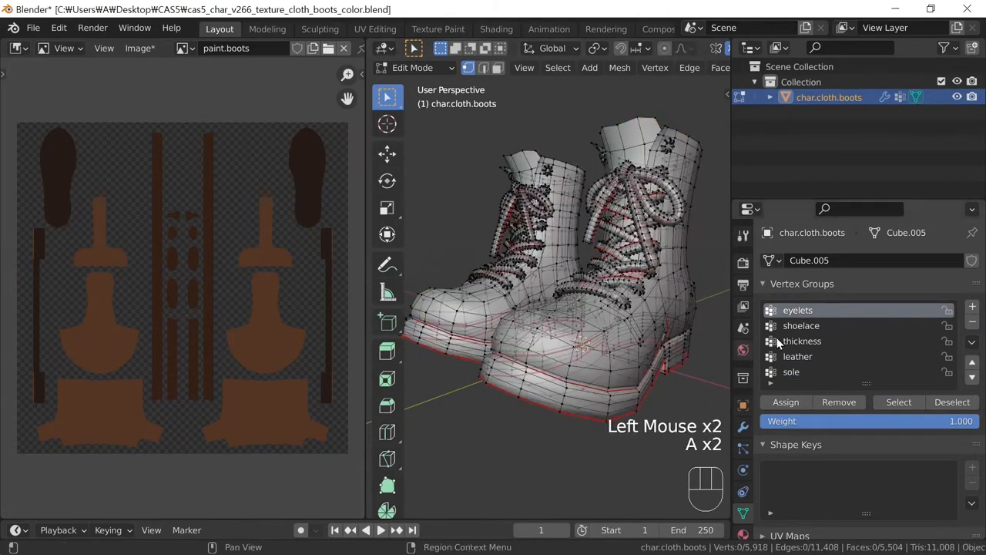
{"action": "left_click", "coordinate": [803, 326]}
{"action": "left_click", "coordinate": [899, 402]}
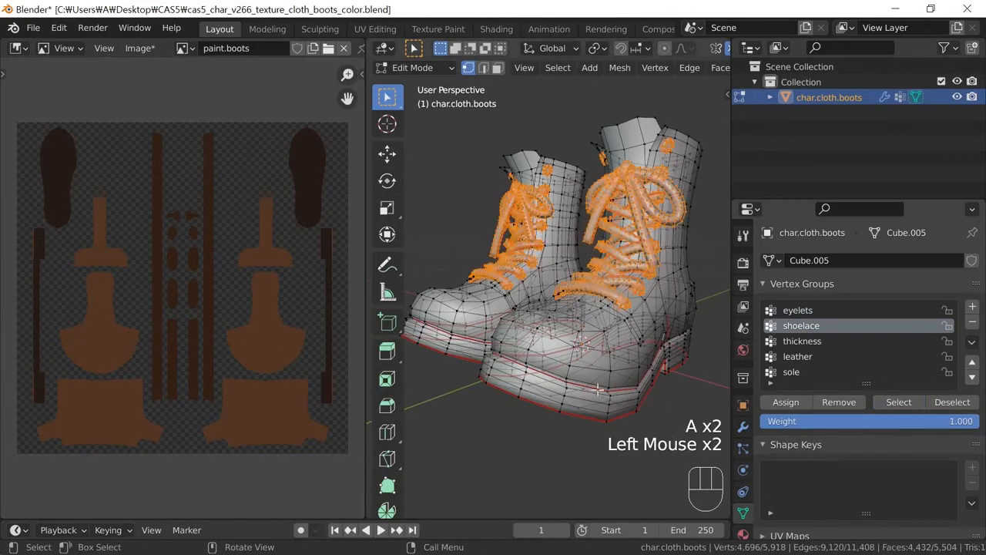
{"action": "middle_click_drag", "start_coordinate": [633, 342], "coordinate": [727, 348]}
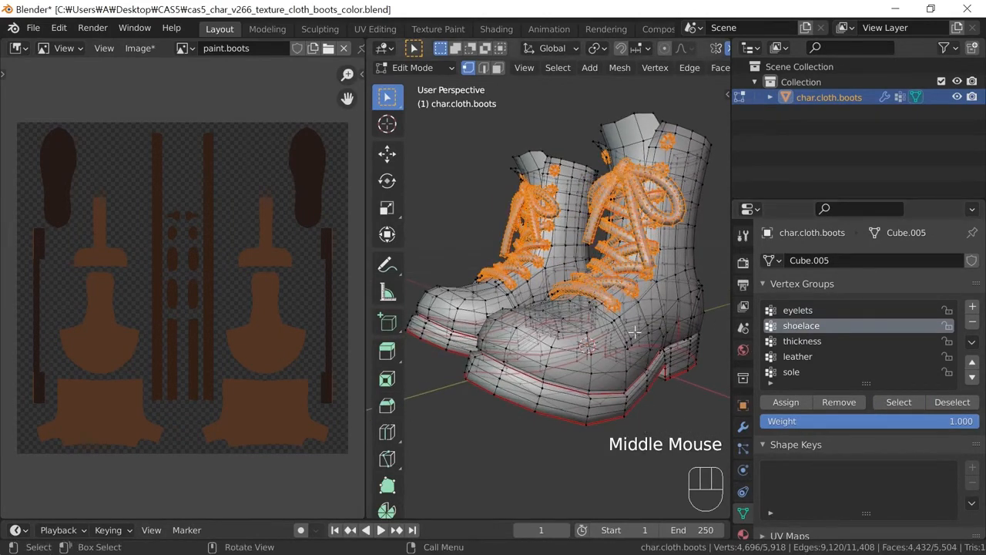
Select only the vertices of the eyelets group and remove them from the shoelace vertex group
{"action": "key", "text": "a"}
{"action": "key", "text": "a"}
{"action": "left_click", "coordinate": [787, 310]}
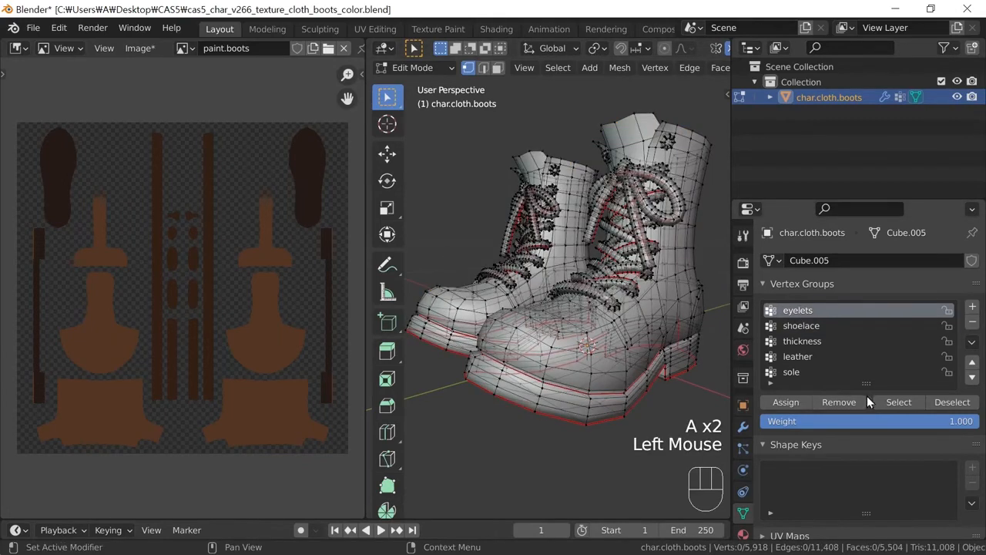
{"action": "left_click", "coordinate": [899, 403]}
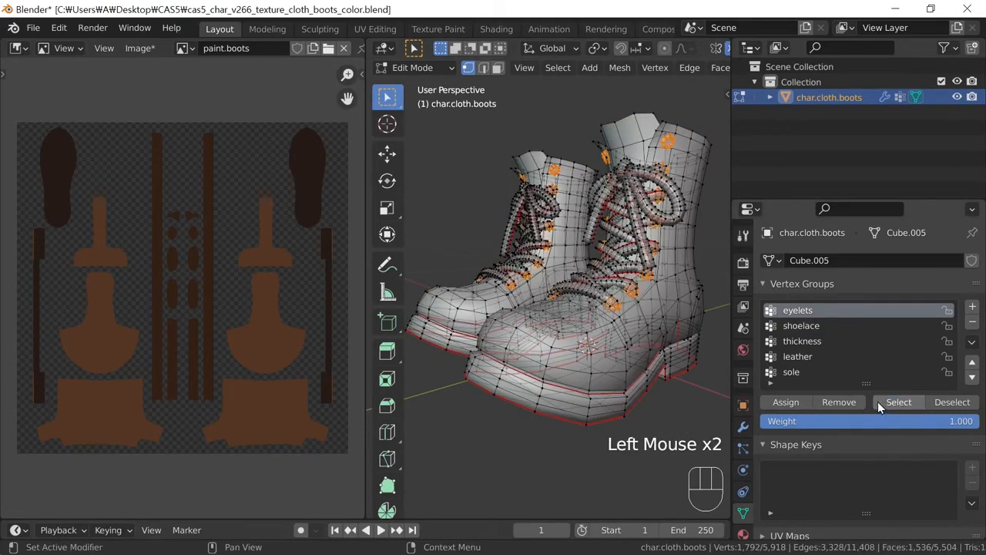
{"action": "left_click", "coordinate": [801, 326]}
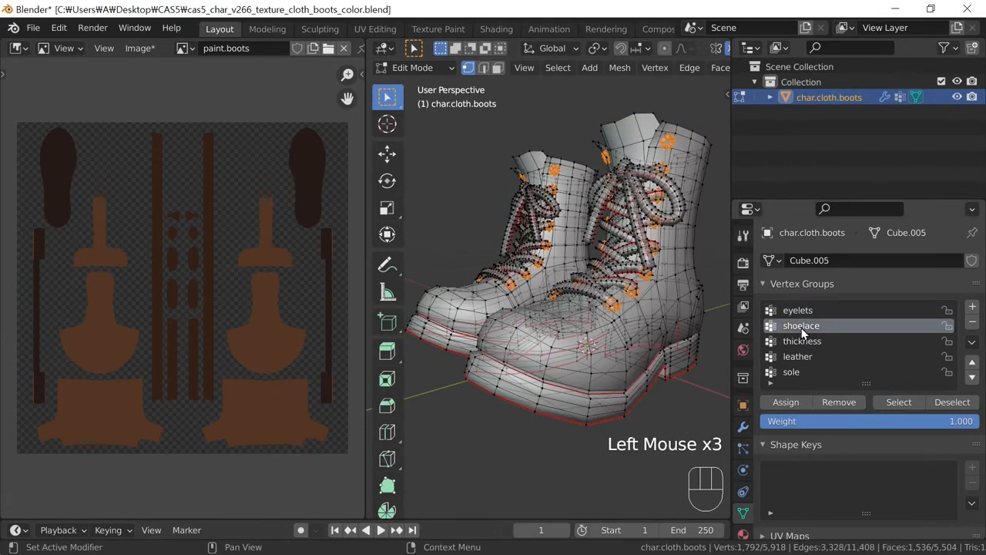
{"action": "left_click", "coordinate": [836, 403]}
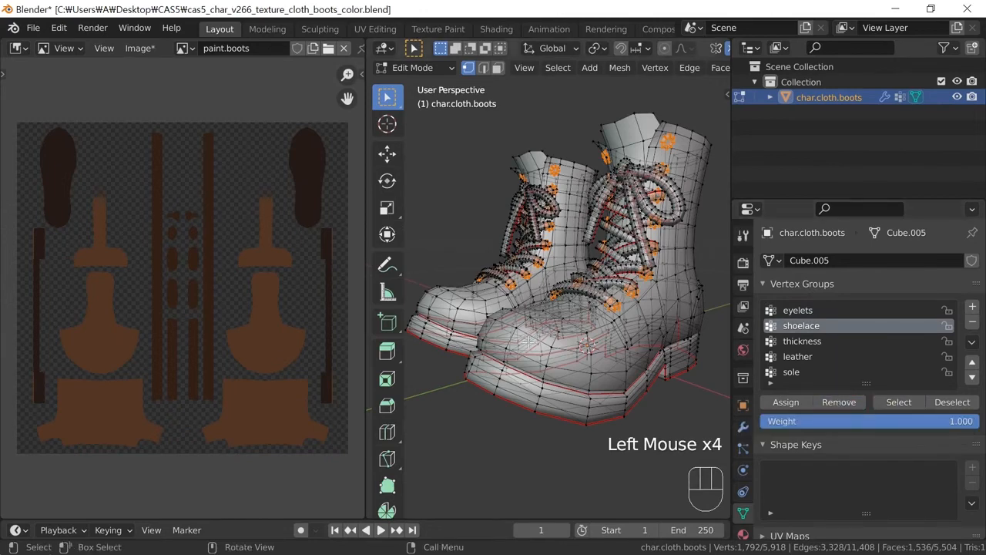
Clear the selection and select the shoelace group's vertices to check which parts it now contains
{"action": "key", "text": "a"}
{"action": "key", "text": "a"}
{"action": "left_click", "coordinate": [895, 402]}
{"action": "middle_click_drag", "start_coordinate": [640, 363], "coordinate": [614, 387]}
Deselect everything and select the vertices of the leather vertex group
{"action": "key", "text": "a"}
{"action": "key", "text": "a"}
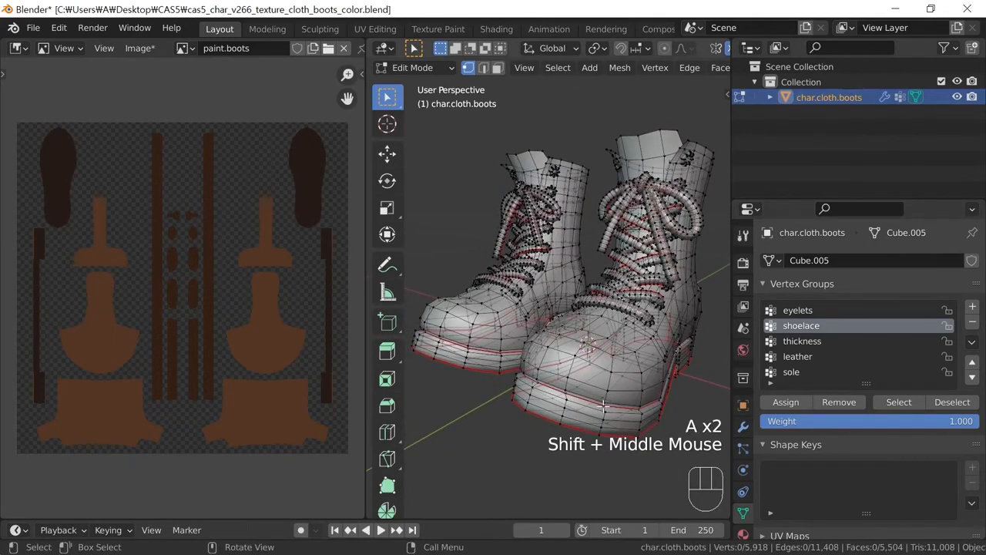
{"action": "left_click", "coordinate": [797, 357]}
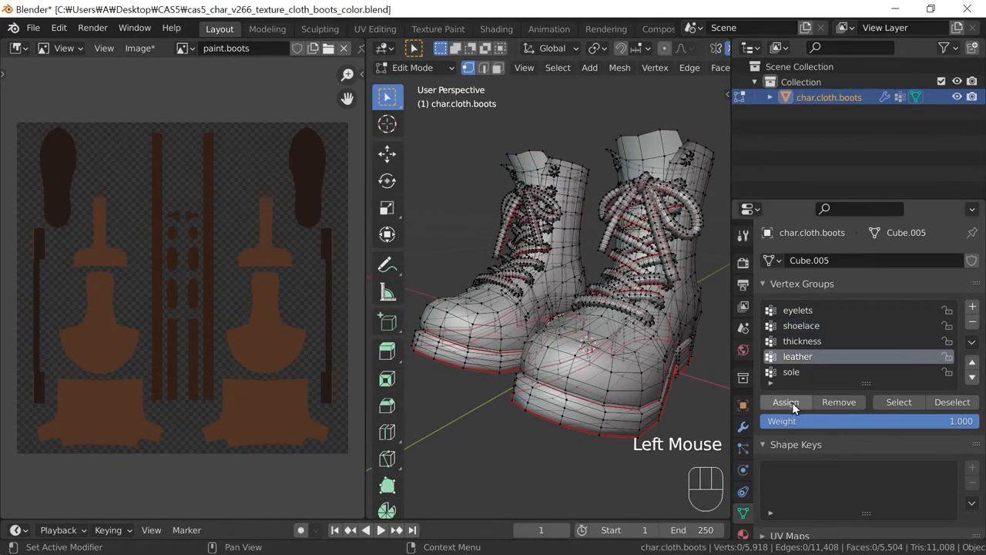
{"action": "left_click", "coordinate": [895, 401]}
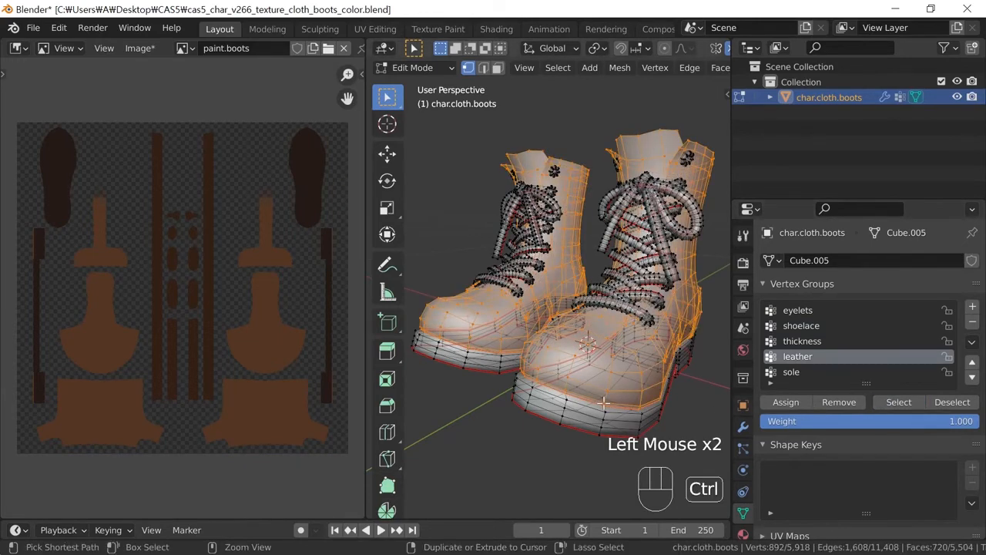
Return to texture painting and turn off the UV overlay over the paint.boots image
{"action": "key", "text": "Tab"}
{"action": "middle_click_drag", "start_coordinate": [601, 399], "coordinate": [503, 379]}
{"action": "scroll", "coordinate": [744, 521], "scroll_direction": "down", "scroll_amount": 5}
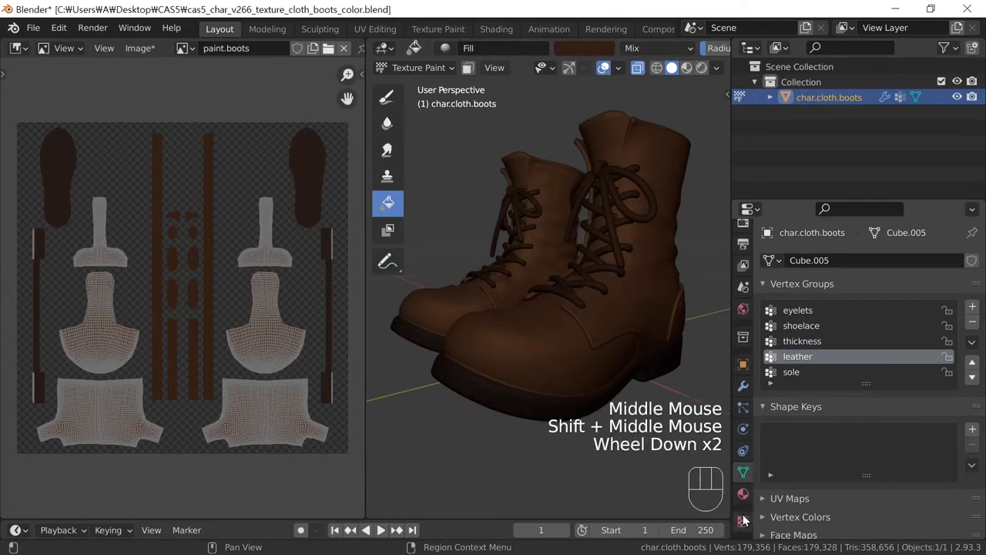
{"action": "left_click", "coordinate": [743, 494]}
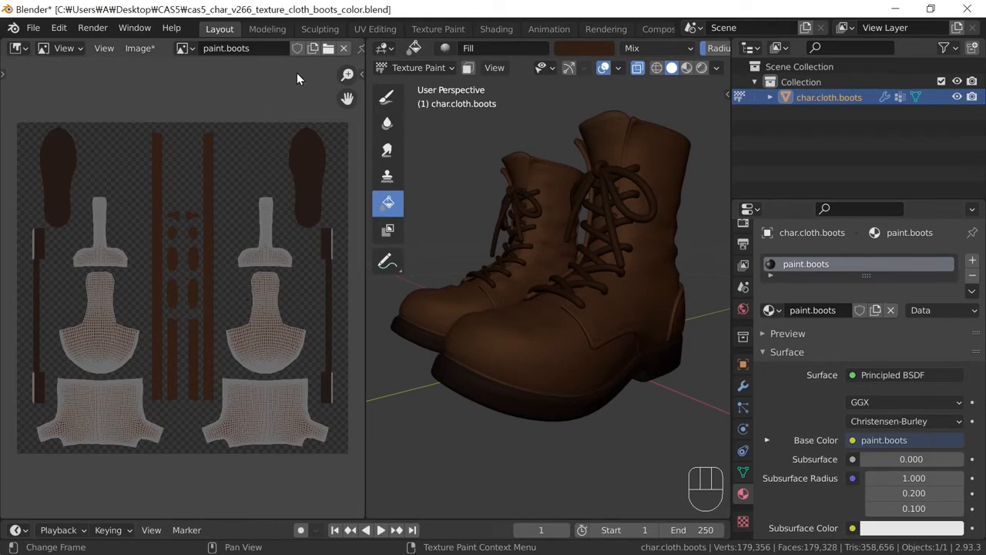
{"action": "middle_click_drag", "start_coordinate": [323, 53], "coordinate": [289, 47]}
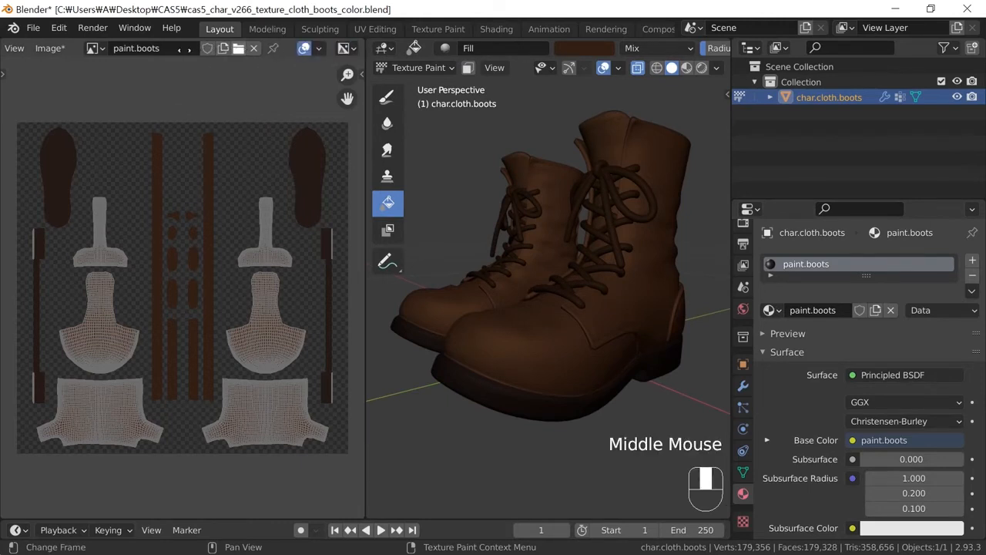
{"action": "left_click", "coordinate": [304, 48]}
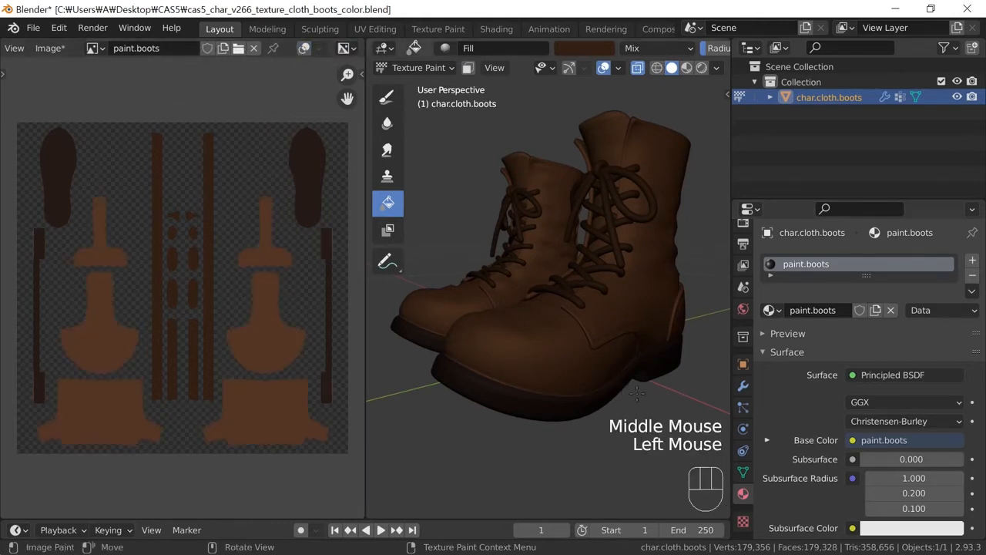
Show the fill brush's color settings and pick the leather brown swatch from Palette.001
{"action": "scroll", "coordinate": [786, 447], "scroll_direction": "down", "scroll_amount": 2}
{"action": "scroll", "coordinate": [783, 440], "scroll_direction": "up", "scroll_amount": 6}
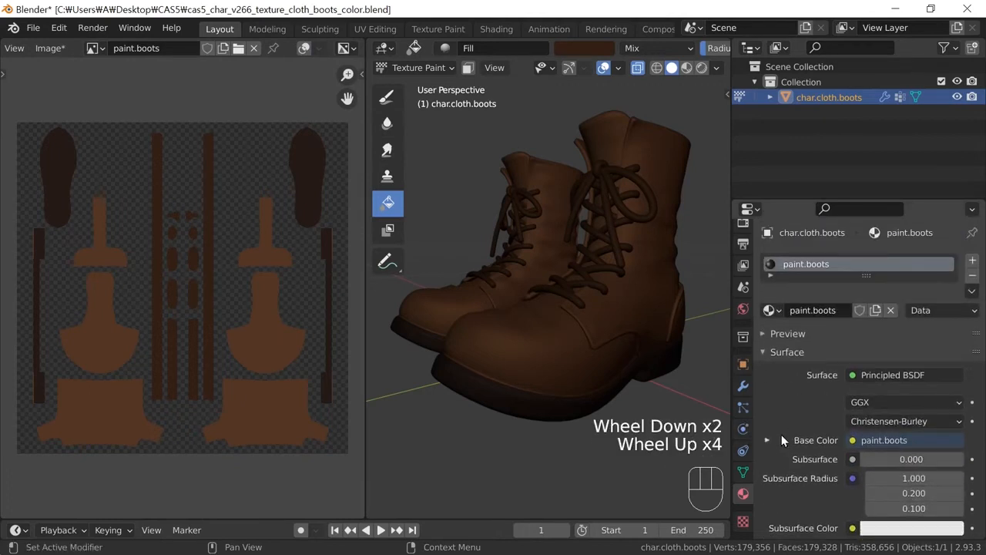
{"action": "left_click", "coordinate": [741, 235]}
{"action": "scroll", "coordinate": [740, 235], "scroll_direction": "up", "scroll_amount": 3}
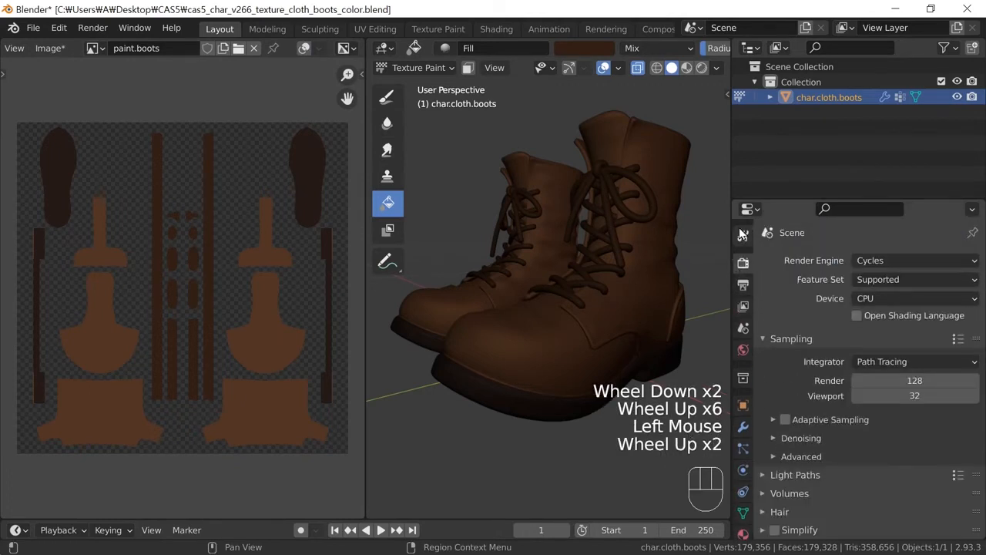
{"action": "left_click", "coordinate": [743, 235]}
{"action": "mouse_move", "coordinate": [827, 419]}
{"action": "middle_mouse_down"}
{"action": "mouse_move", "coordinate": [830, 498]}
{"action": "mouse_move", "coordinate": [823, 404]}
{"action": "middle_mouse_up"}
{"action": "left_click", "coordinate": [766, 483]}
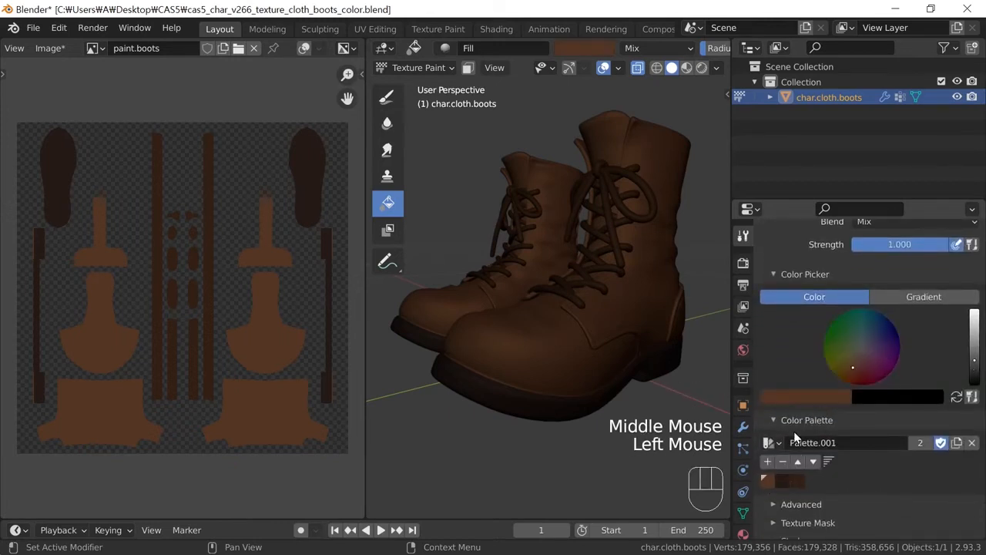
Set the brush color's HSV value to 0.4 and add the lighter brown to the palette
{"action": "left_click", "coordinate": [811, 395]}
{"action": "double_click", "coordinate": [765, 373]}
{"action": "type", "text": "0.4"}
{"action": "key", "text": "Return"}
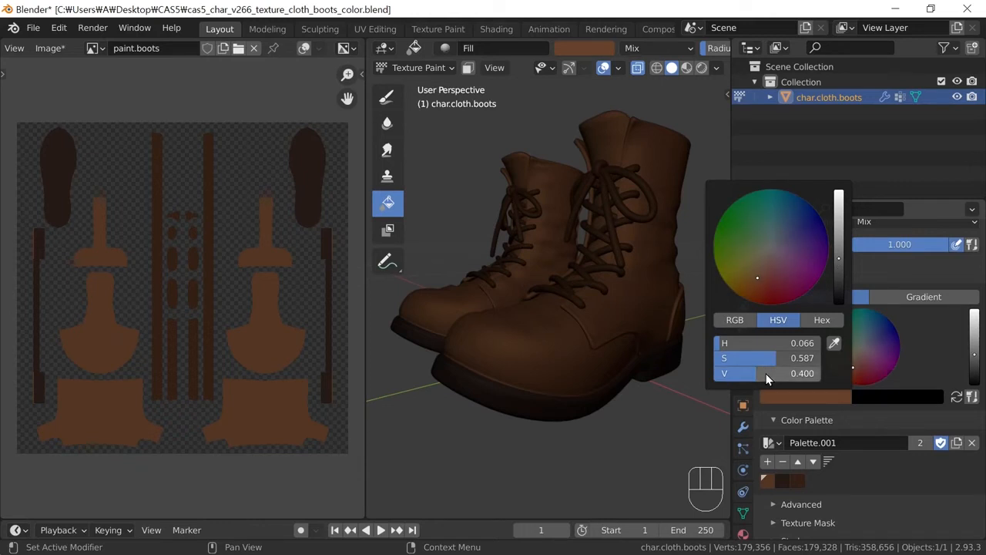
{"action": "left_click", "coordinate": [767, 461]}
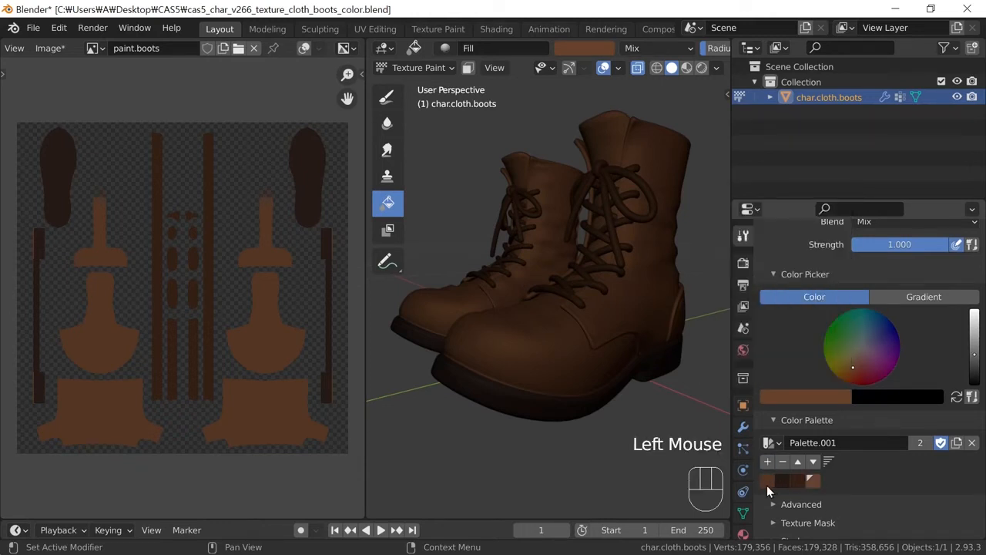
Remove the old leather brown from the palette and make the new lighter brown the active color
{"action": "left_click", "coordinate": [766, 481]}
{"action": "left_click", "coordinate": [783, 461]}
{"action": "left_click", "coordinate": [798, 480]}
{"action": "left_click", "coordinate": [641, 400]}
{"action": "left_click", "coordinate": [610, 408]}
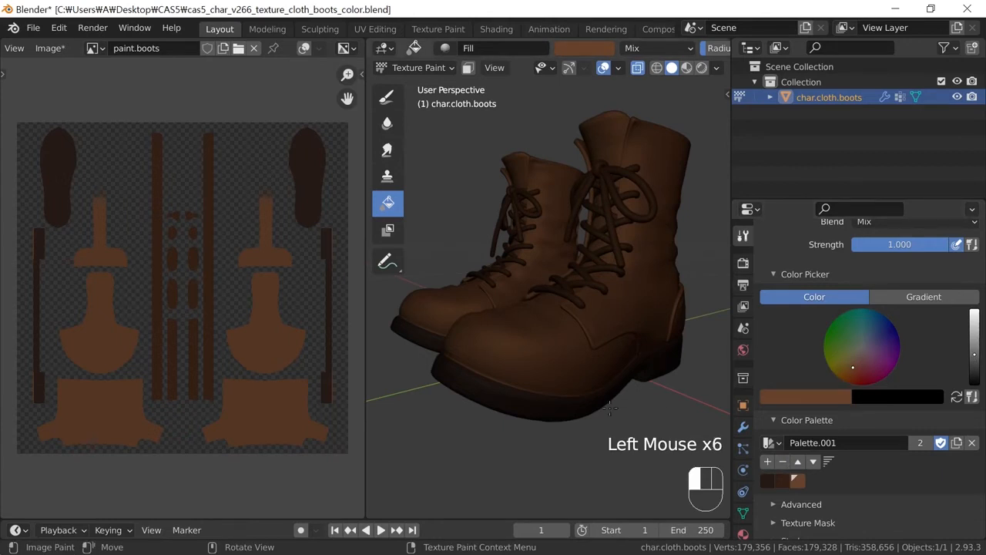
{"action": "key", "text": "ctrl+z"}
Fill the leather uppers with the lighter brown using the face selection mask, and turn the mask off
{"action": "left_click", "coordinate": [467, 67]}
{"action": "left_click", "coordinate": [532, 349]}
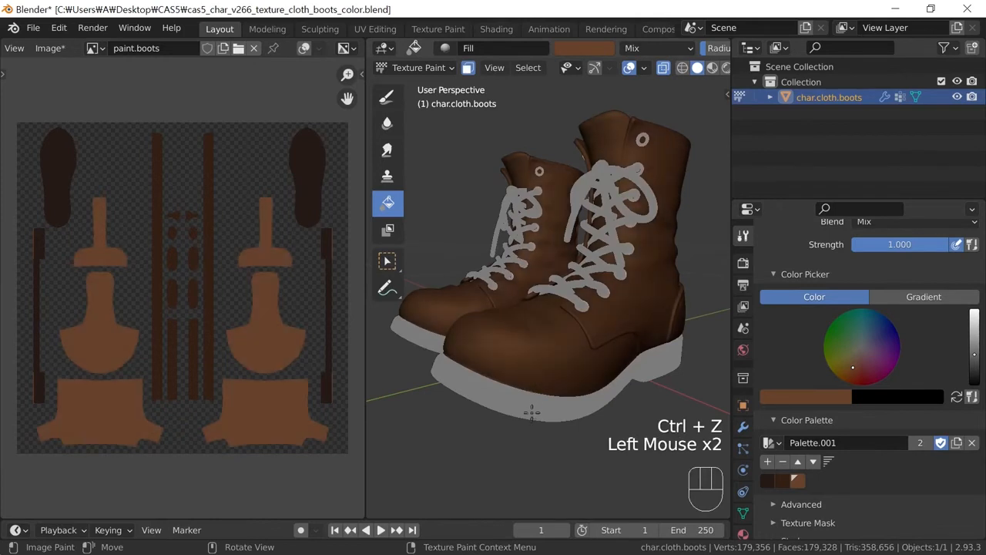
{"action": "left_click", "coordinate": [468, 67]}
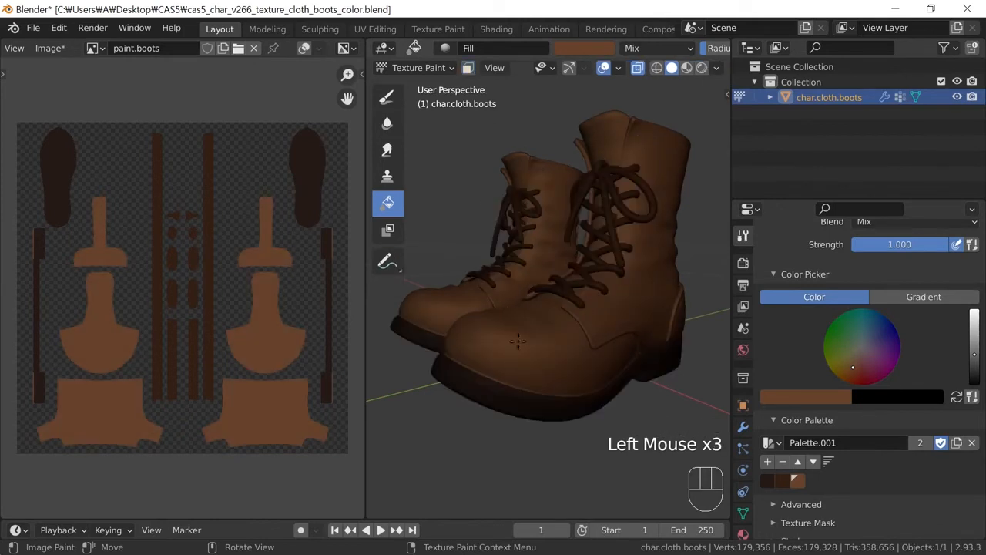
Compare the Studio and MatCap viewport lighting on the painted boots, ending on MatCap
{"action": "middle_click_drag", "start_coordinate": [524, 362], "coordinate": [544, 383]}
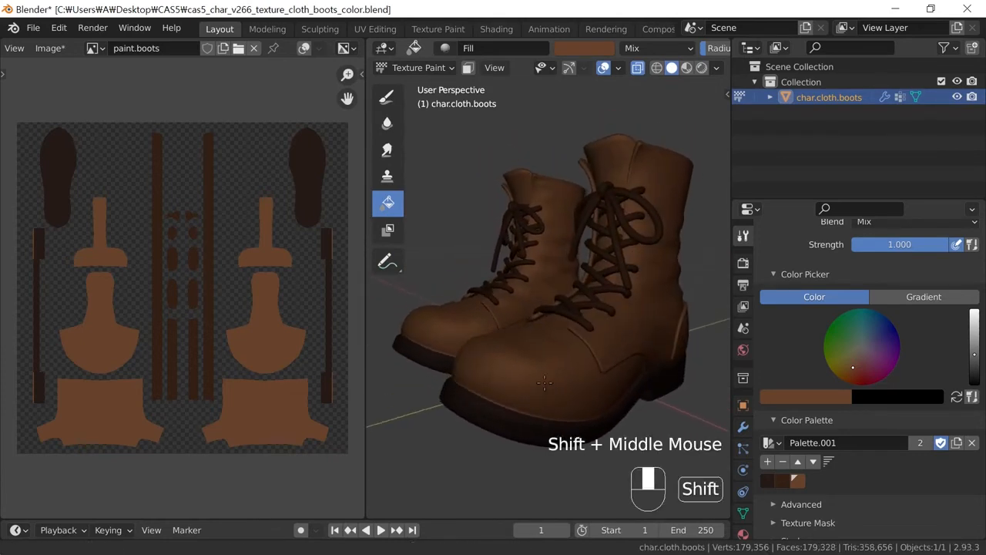
{"action": "left_click", "coordinate": [716, 68]}
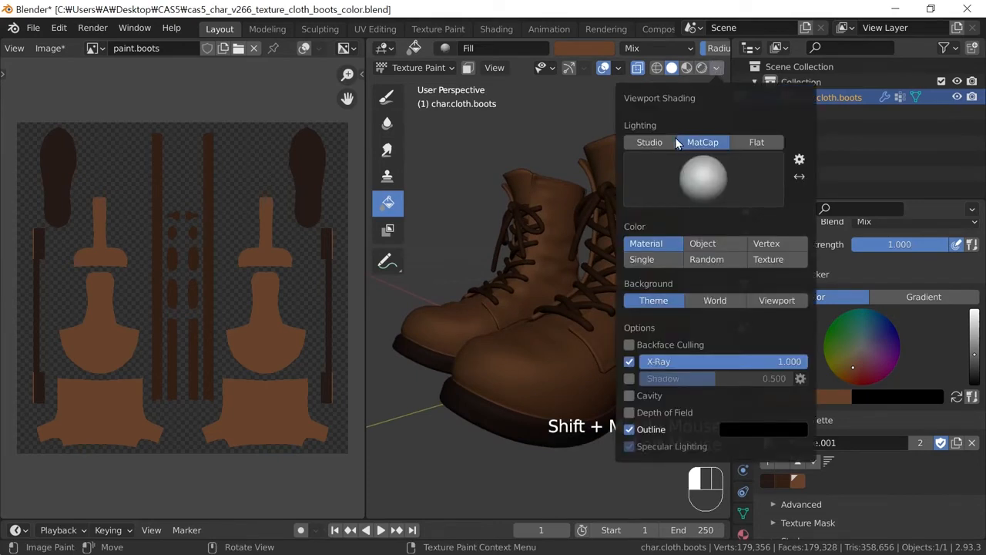
{"action": "left_click", "coordinate": [655, 146]}
{"action": "left_click", "coordinate": [706, 144]}
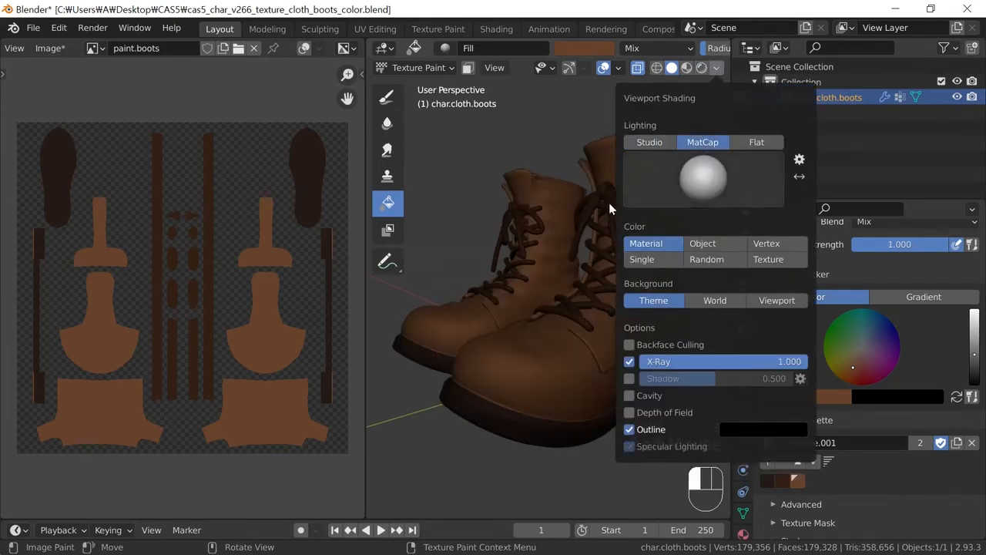
Try to select the upper sole band in Edit Mode by loop-selecting it on both boots and growing the selection
{"action": "middle_click_drag", "start_coordinate": [562, 389], "coordinate": [605, 371]}
{"action": "key", "text": "Tab"}
{"action": "scroll", "coordinate": [604, 370], "scroll_direction": "up", "scroll_amount": 1}
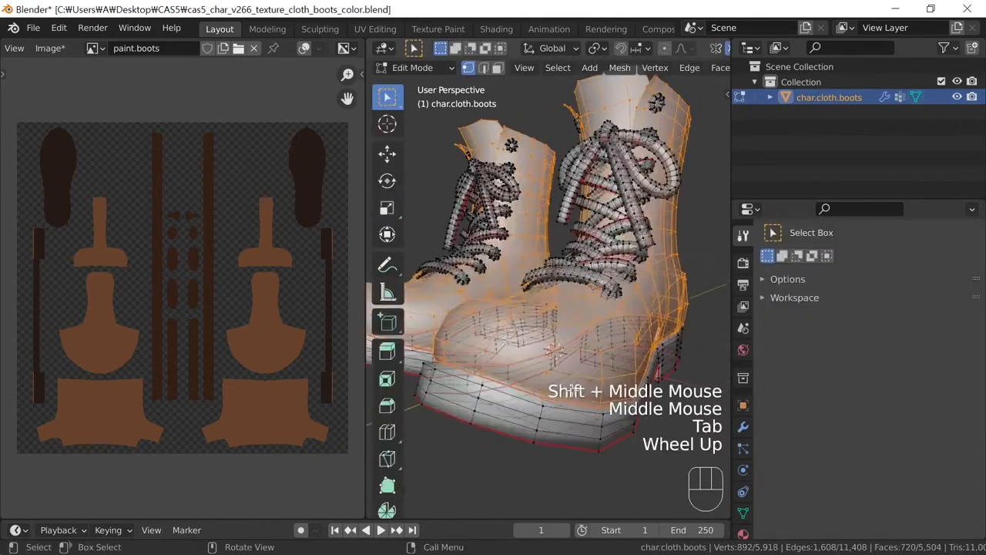
{"action": "left_click", "coordinate": [501, 391], "text": "alt"}
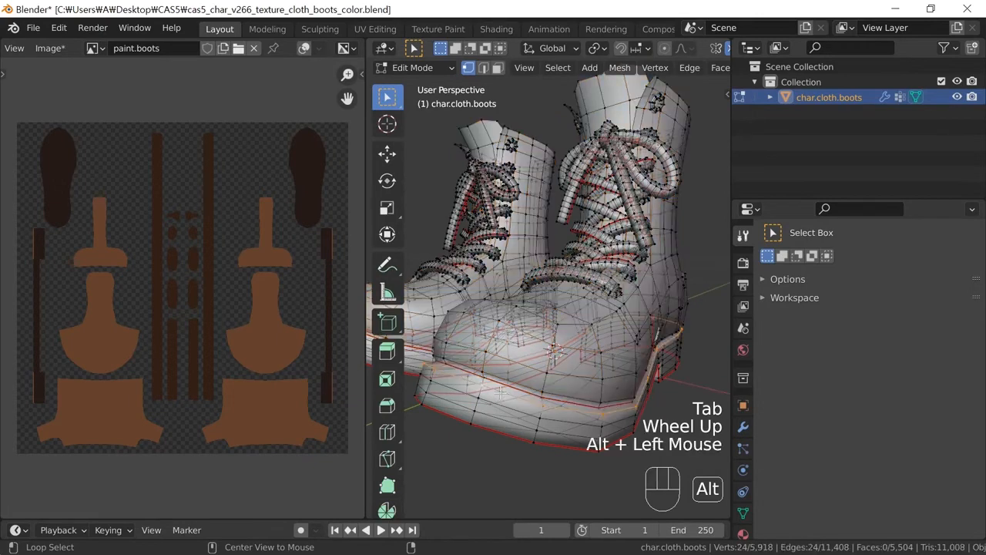
{"action": "middle_click_drag", "start_coordinate": [502, 394], "coordinate": [493, 346]}
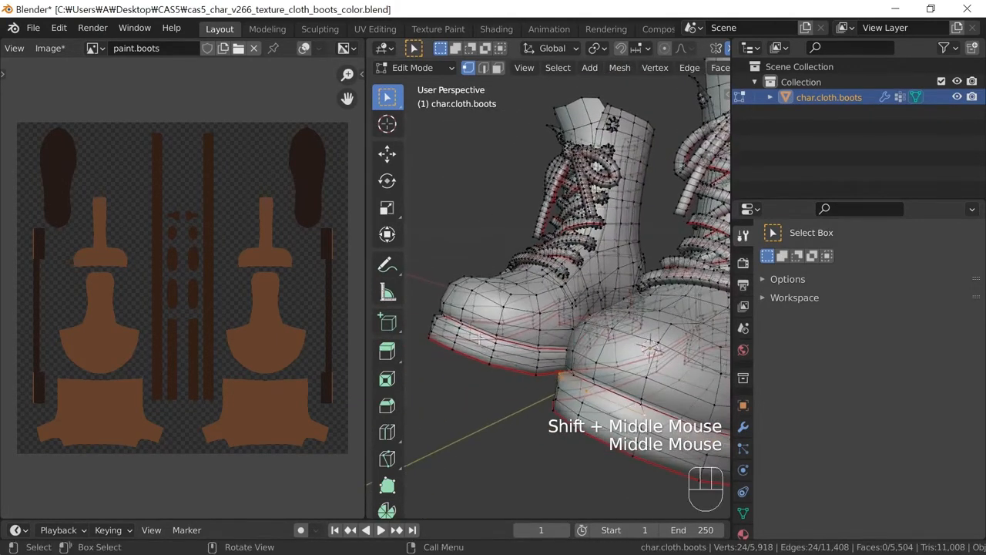
{"action": "left_click", "coordinate": [477, 335], "text": "alt+shift"}
{"action": "middle_click_drag", "start_coordinate": [479, 339], "coordinate": [489, 352], "text": "shift"}
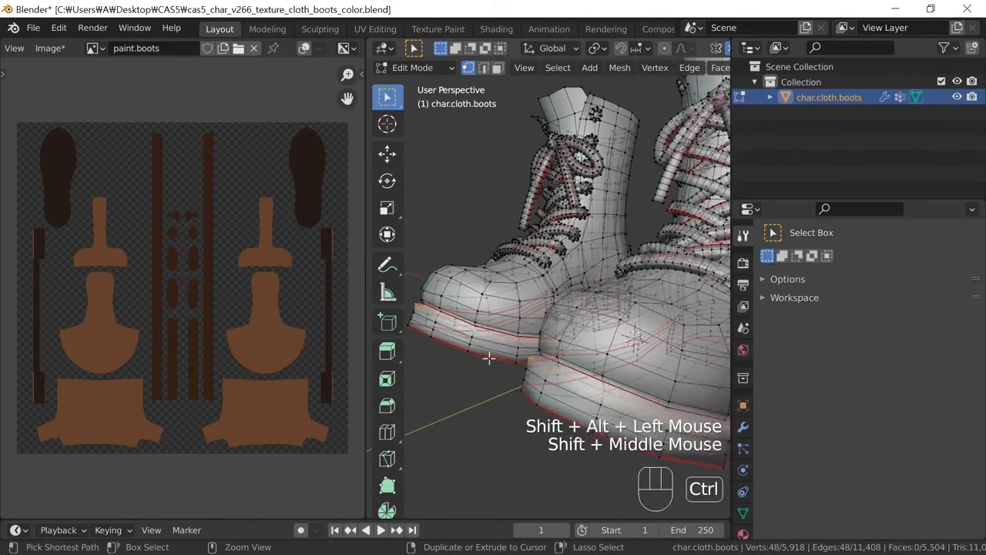
{"action": "key", "text": "ctrl+KP_Add"}
{"action": "scroll", "coordinate": [500, 373], "scroll_direction": "down", "scroll_amount": 2}
{"action": "middle_click_drag", "start_coordinate": [511, 387], "coordinate": [548, 408], "text": "shift"}
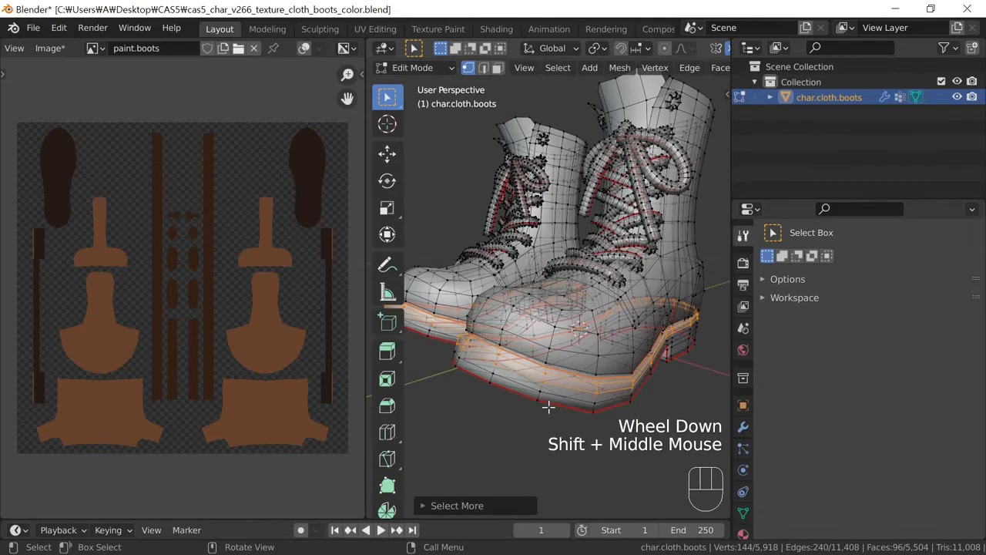
{"action": "middle_click_drag", "start_coordinate": [548, 407], "coordinate": [566, 400]}
{"action": "scroll", "coordinate": [553, 403], "scroll_direction": "up", "scroll_amount": 2}
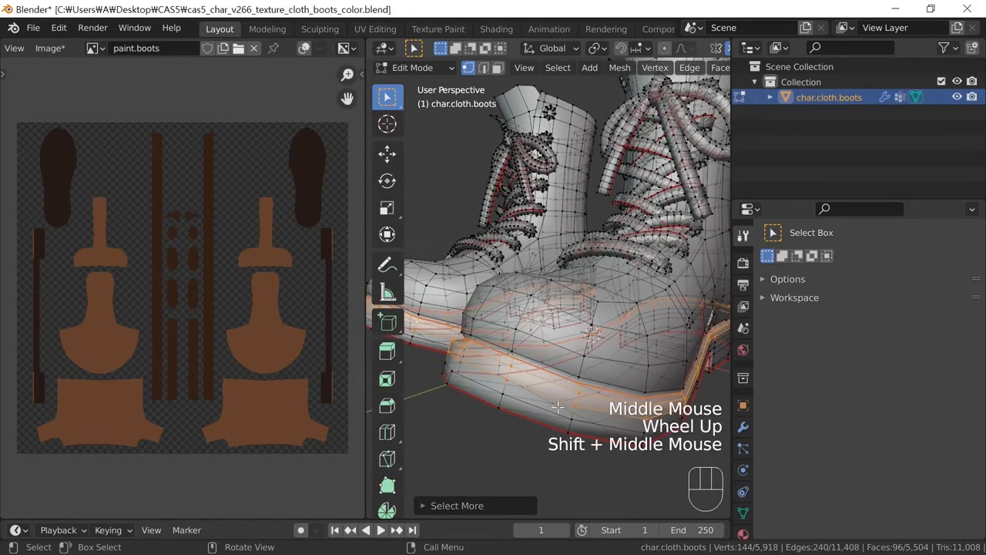
With X-ray off and face selection active, select only the face loop along the upper sole band on both boots
{"action": "key", "text": "alt+z"}
{"action": "key", "text": "1"}
{"action": "key", "text": "1"}
{"action": "key", "text": "3"}
{"action": "key", "text": "a"}
{"action": "key", "text": "a"}
{"action": "left_click", "coordinate": [574, 399], "text": "alt"}
{"action": "middle_click_drag", "start_coordinate": [574, 398], "coordinate": [539, 378], "text": "shift"}
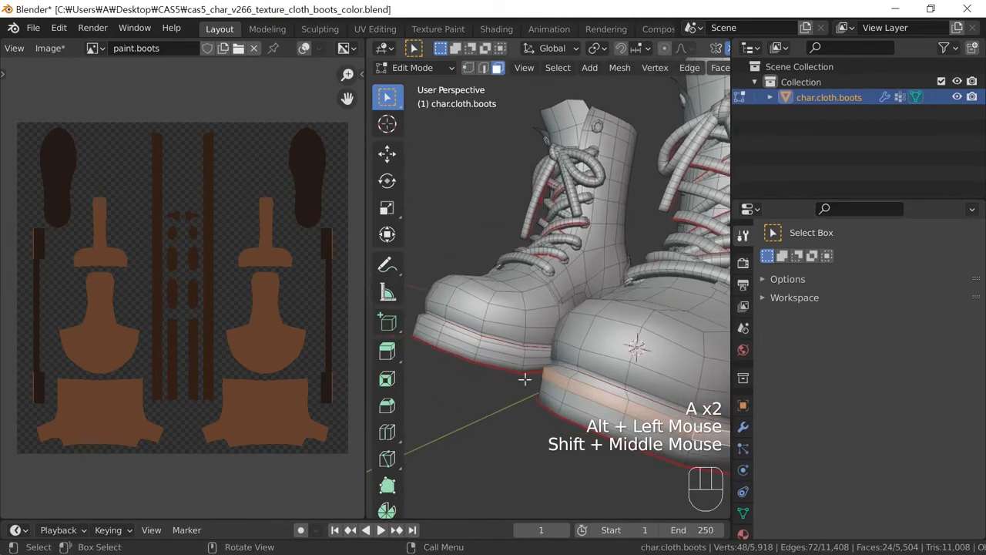
{"action": "left_click", "coordinate": [480, 343], "text": "alt+shift"}
{"action": "scroll", "coordinate": [511, 374], "scroll_direction": "down", "scroll_amount": 2}
{"action": "mouse_move", "coordinate": [511, 375]}
{"action": "middle_mouse_down", "text": "shift"}
{"action": "mouse_move", "coordinate": [504, 398]}
{"action": "mouse_move", "coordinate": [523, 409]}
{"action": "middle_mouse_up", "text": "shift"}
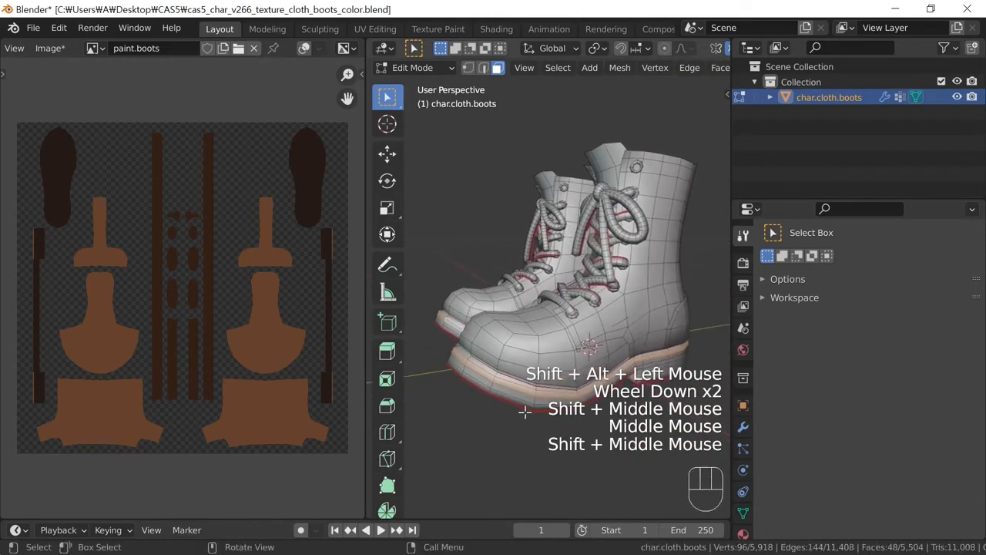
Return to Texture Paint with face selection masking on and set the brush color to HSV 0.077, 0.405, 0.695
{"action": "key", "text": "Tab"}
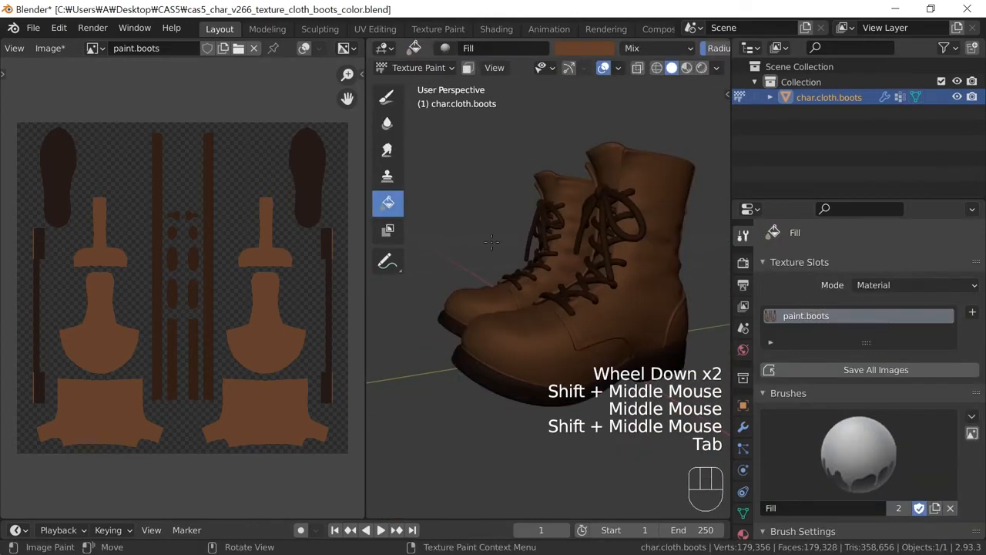
{"action": "left_click", "coordinate": [467, 67]}
{"action": "mouse_move", "coordinate": [597, 301]}
{"action": "middle_mouse_down", "text": "shift"}
{"action": "mouse_move", "coordinate": [611, 293]}
{"action": "mouse_move", "coordinate": [605, 277]}
{"action": "middle_mouse_up", "text": "shift"}
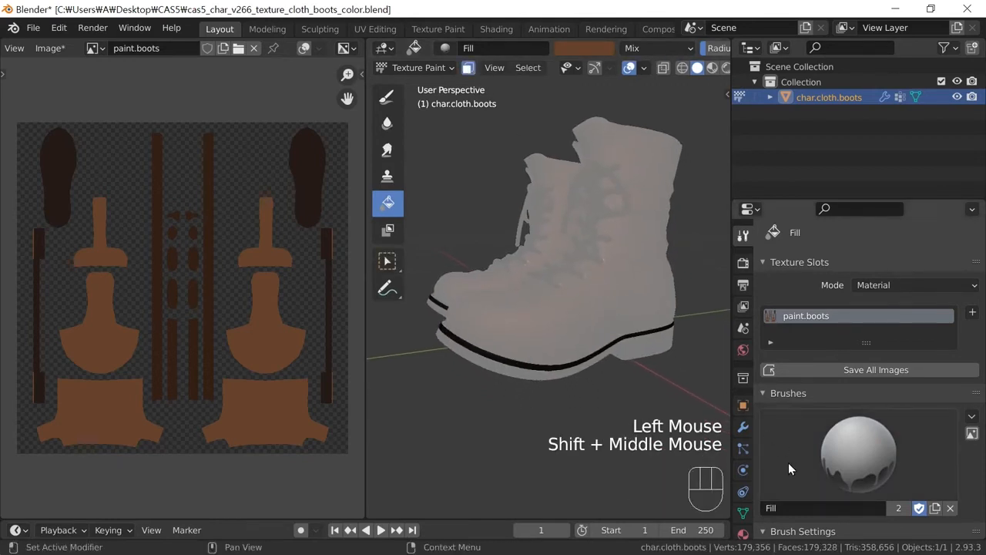
{"action": "scroll", "coordinate": [788, 462], "scroll_direction": "down", "scroll_amount": 4}
{"action": "scroll", "coordinate": [788, 462], "scroll_direction": "down", "scroll_amount": 3}
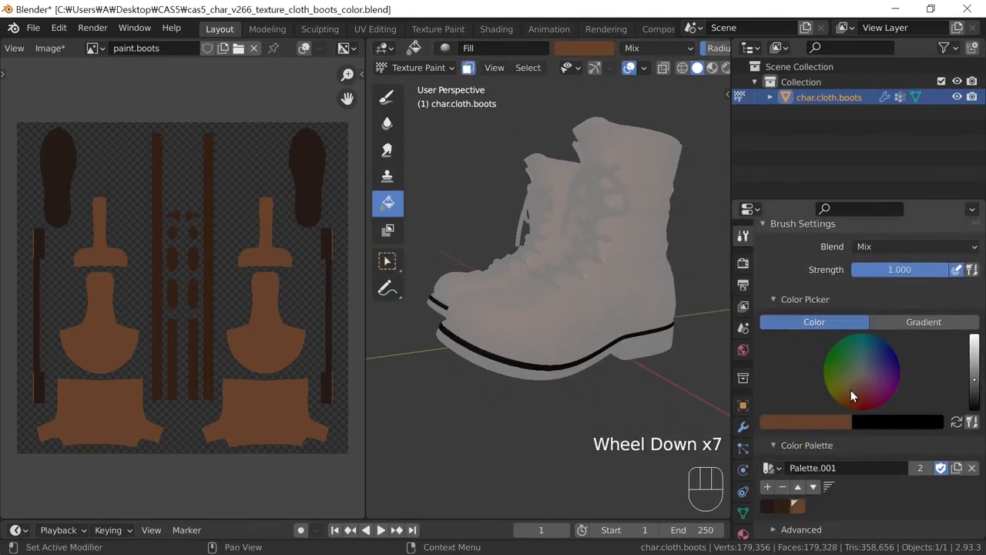
{"action": "left_click", "coordinate": [818, 420]}
{"action": "mouse_move", "coordinate": [838, 282]}
{"action": "left_mouse_down"}
{"action": "mouse_move", "coordinate": [839, 250]}
{"action": "mouse_move", "coordinate": [838, 266]}
{"action": "left_mouse_up"}
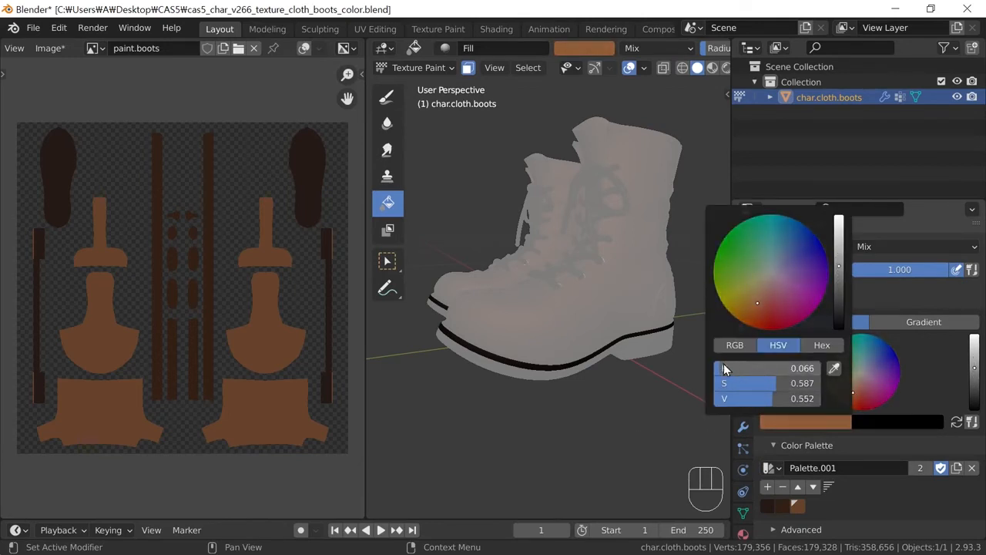
{"action": "left_click_drag", "start_coordinate": [758, 301], "coordinate": [751, 292]}
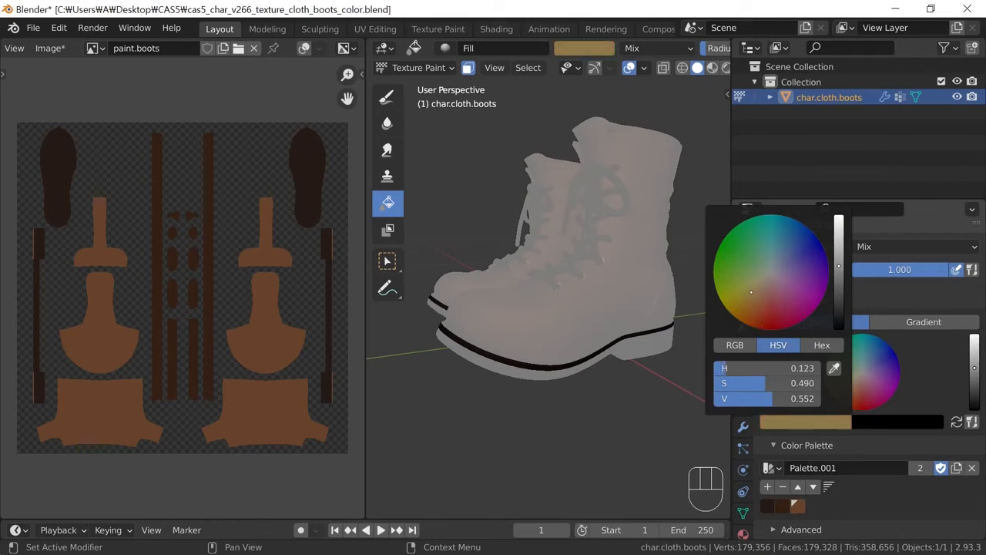
{"action": "left_click_drag", "start_coordinate": [750, 293], "coordinate": [757, 296]}
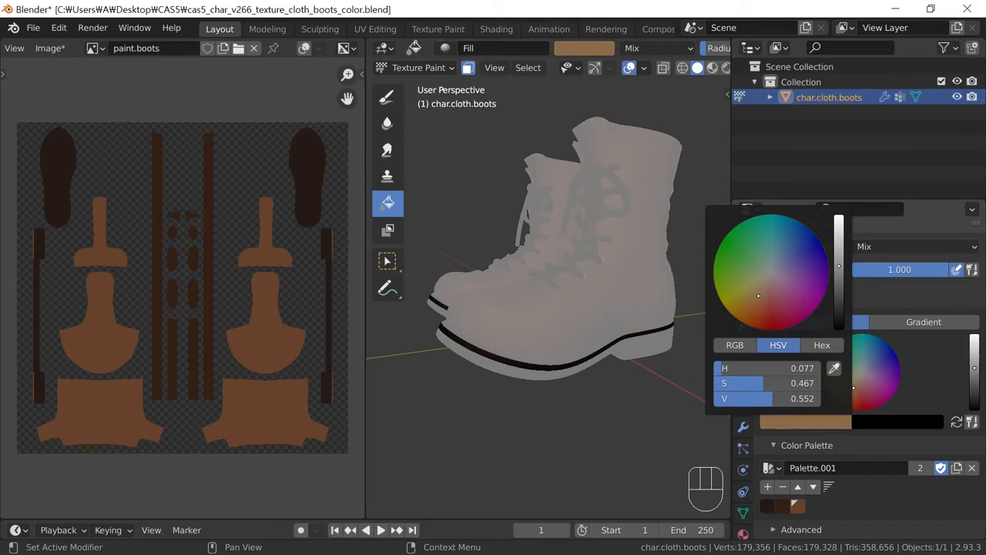
{"action": "mouse_move", "coordinate": [769, 398]}
{"action": "left_mouse_down"}
{"action": "mouse_move", "coordinate": [796, 397]}
{"action": "mouse_move", "coordinate": [788, 398]}
{"action": "left_mouse_up"}
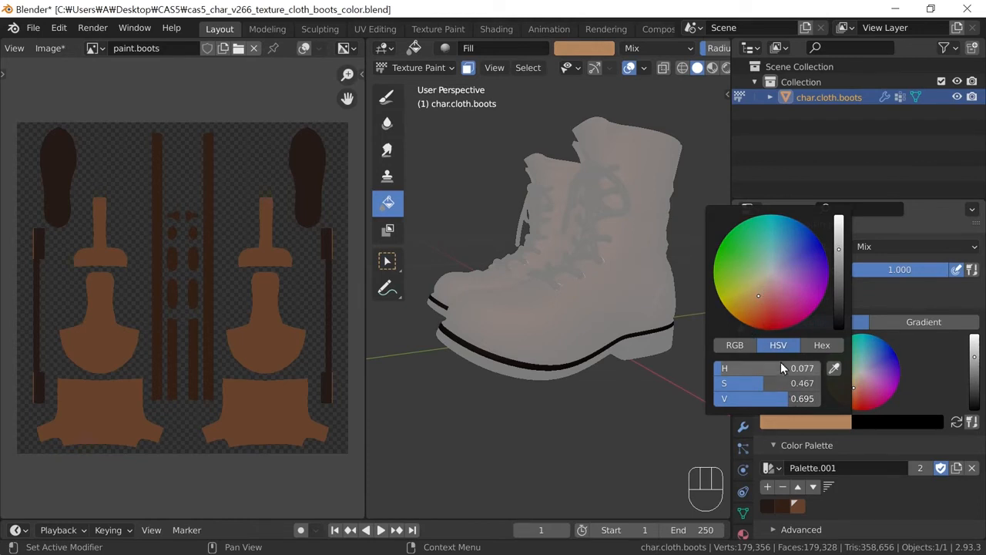
{"action": "left_click_drag", "start_coordinate": [768, 382], "coordinate": [757, 383]}
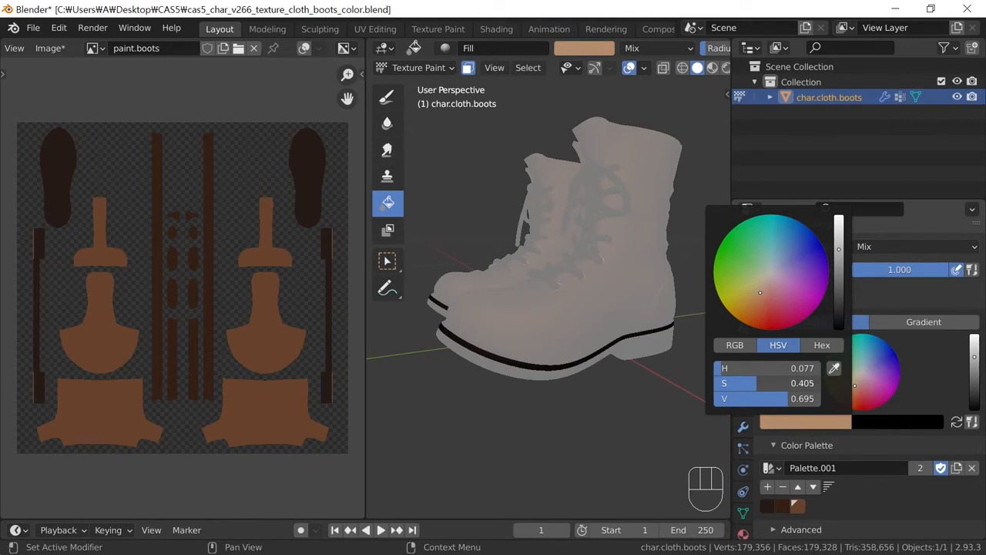
Try filling the masked sole band with the pinkish tan, inspect it with the mask off, and undo the fill
{"action": "left_click", "coordinate": [581, 360]}
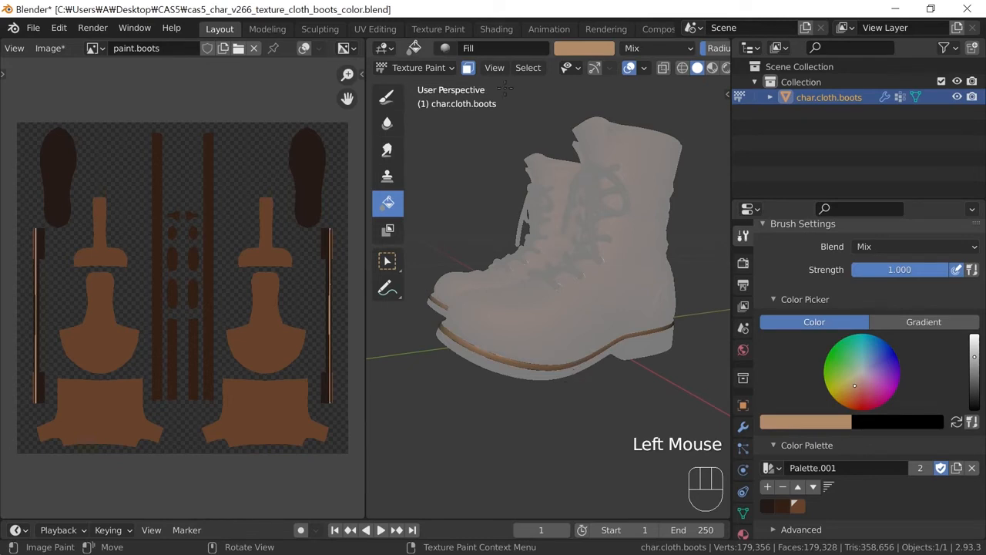
{"action": "left_click", "coordinate": [468, 68]}
{"action": "middle_click_drag", "start_coordinate": [539, 225], "coordinate": [552, 224]}
{"action": "scroll", "coordinate": [555, 231], "scroll_direction": "up", "scroll_amount": 1}
{"action": "middle_click_drag", "start_coordinate": [581, 258], "coordinate": [597, 271]}
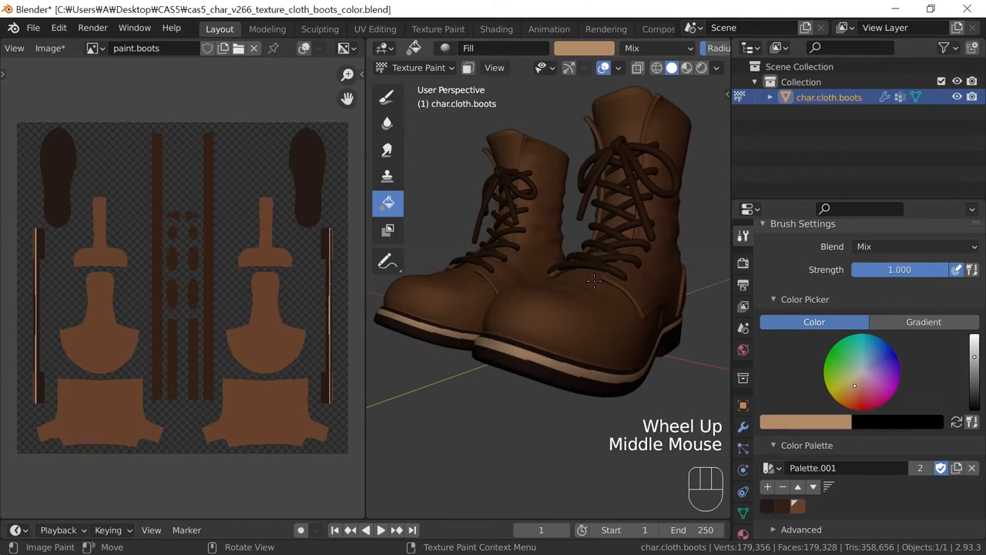
{"action": "key", "text": "ctrl+z"}
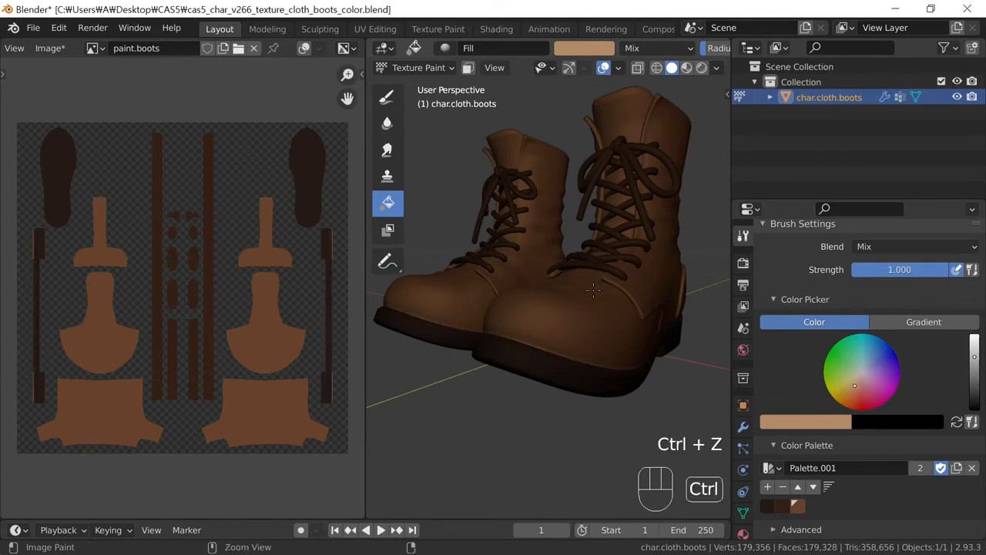
Shift the brush color to a yellower, more saturated tan, keeping the value at 0.695
{"action": "left_click", "coordinate": [811, 421]}
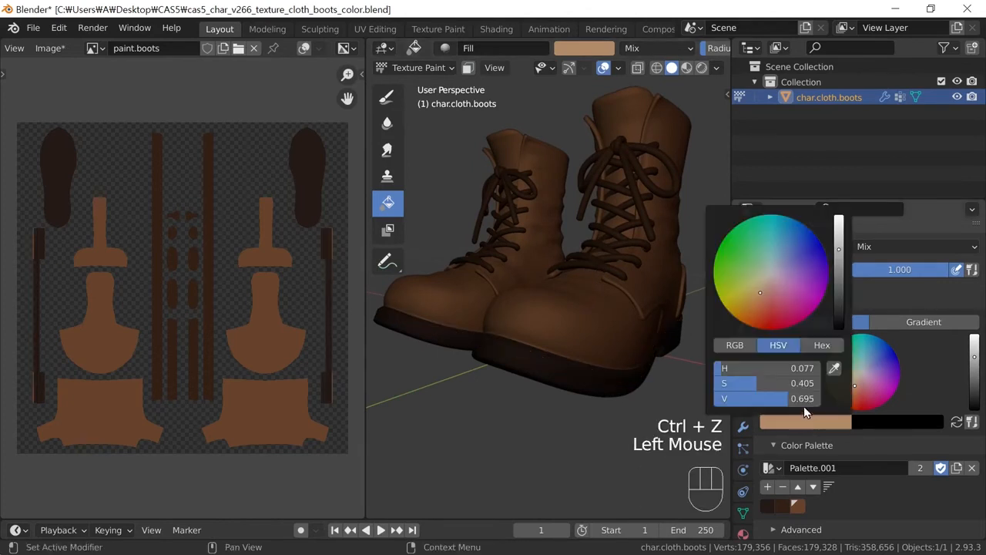
{"action": "left_click", "coordinate": [757, 293]}
{"action": "left_click_drag", "start_coordinate": [757, 292], "coordinate": [753, 292]}
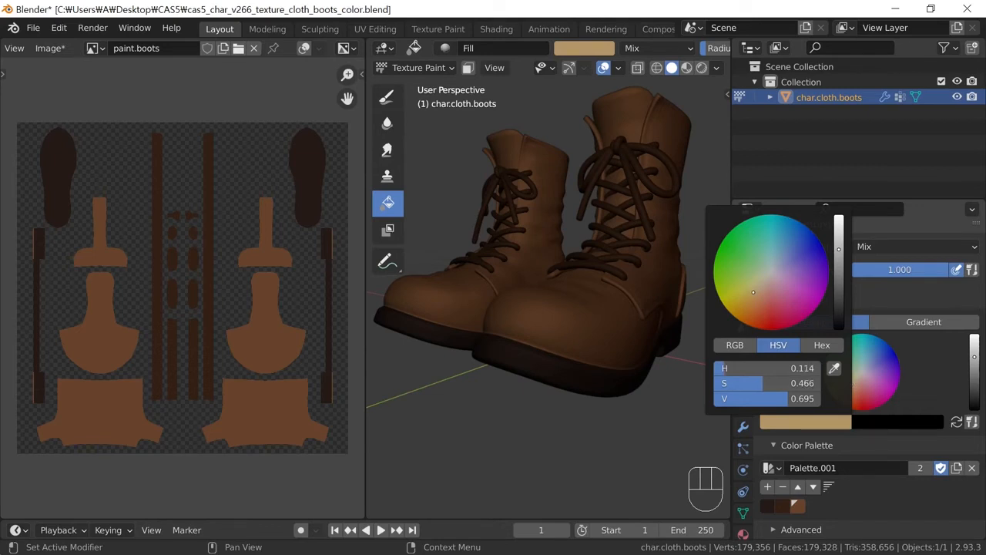
{"action": "left_click_drag", "start_coordinate": [755, 292], "coordinate": [756, 295]}
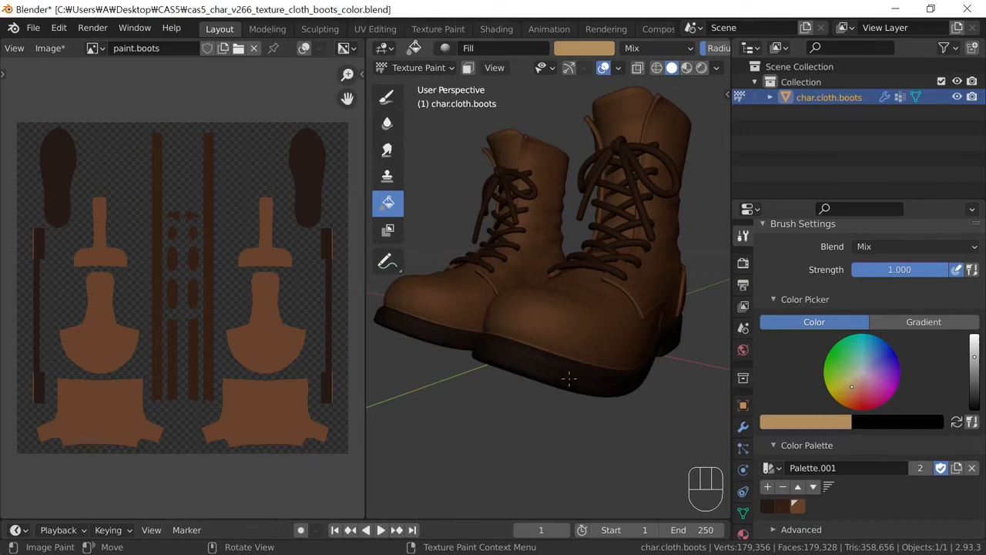
Fill the sole band with the yellowish tan using the face selection mask, turn the mask off, and inspect the soles
{"action": "left_click", "coordinate": [468, 68]}
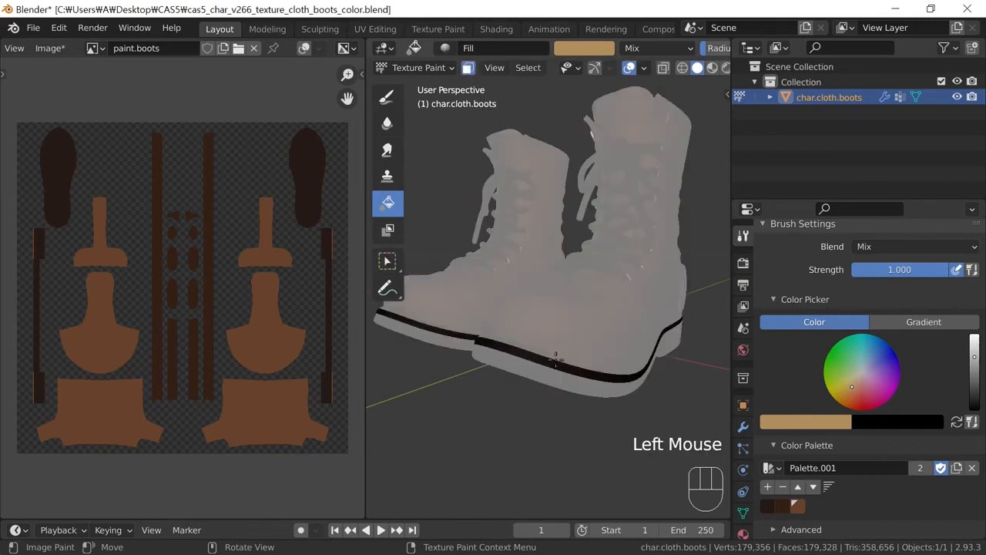
{"action": "left_click", "coordinate": [555, 363]}
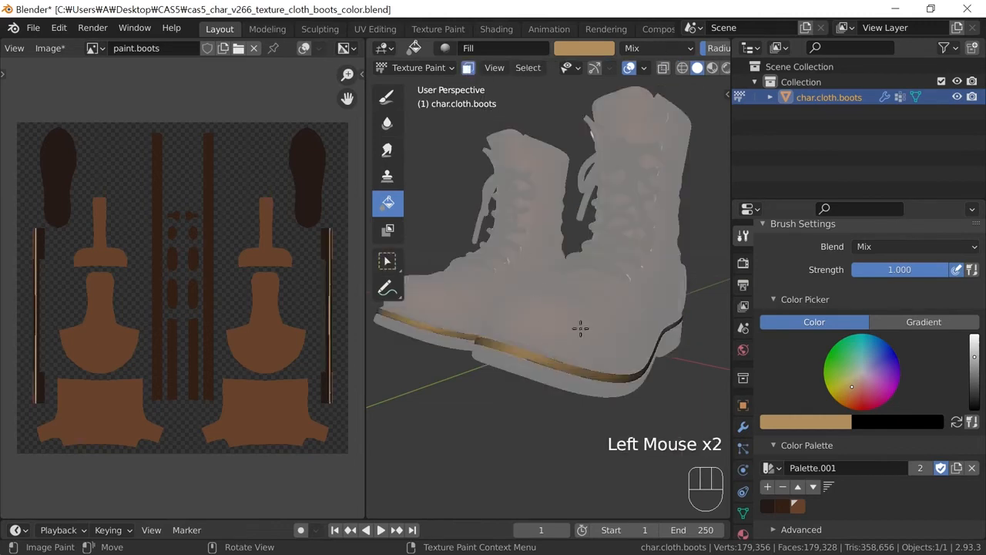
{"action": "left_click", "coordinate": [468, 68]}
{"action": "scroll", "coordinate": [537, 289], "scroll_direction": "down", "scroll_amount": 1}
{"action": "middle_click_drag", "start_coordinate": [538, 289], "coordinate": [557, 332]}
{"action": "scroll", "coordinate": [555, 354], "scroll_direction": "up", "scroll_amount": 2}
{"action": "mouse_move", "coordinate": [555, 367]}
{"action": "middle_mouse_down"}
{"action": "mouse_move", "coordinate": [559, 375]}
{"action": "mouse_move", "coordinate": [549, 370]}
{"action": "middle_mouse_up"}
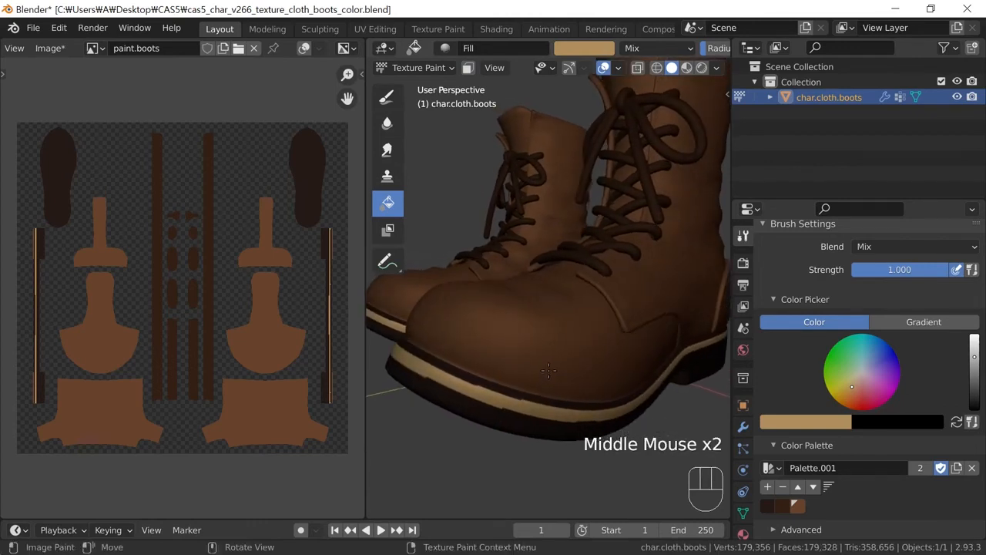
Add the yellowish tan to the color palette and view both boots
{"action": "left_click", "coordinate": [767, 486]}
{"action": "scroll", "coordinate": [579, 371], "scroll_direction": "down", "scroll_amount": 2}
{"action": "mouse_move", "coordinate": [578, 370]}
{"action": "middle_mouse_down"}
{"action": "mouse_move", "coordinate": [532, 372]}
{"action": "mouse_move", "coordinate": [593, 376]}
{"action": "mouse_move", "coordinate": [563, 375]}
{"action": "mouse_move", "coordinate": [584, 377]}
{"action": "middle_mouse_up"}
{"action": "scroll", "coordinate": [574, 376], "scroll_direction": "up", "scroll_amount": 1}
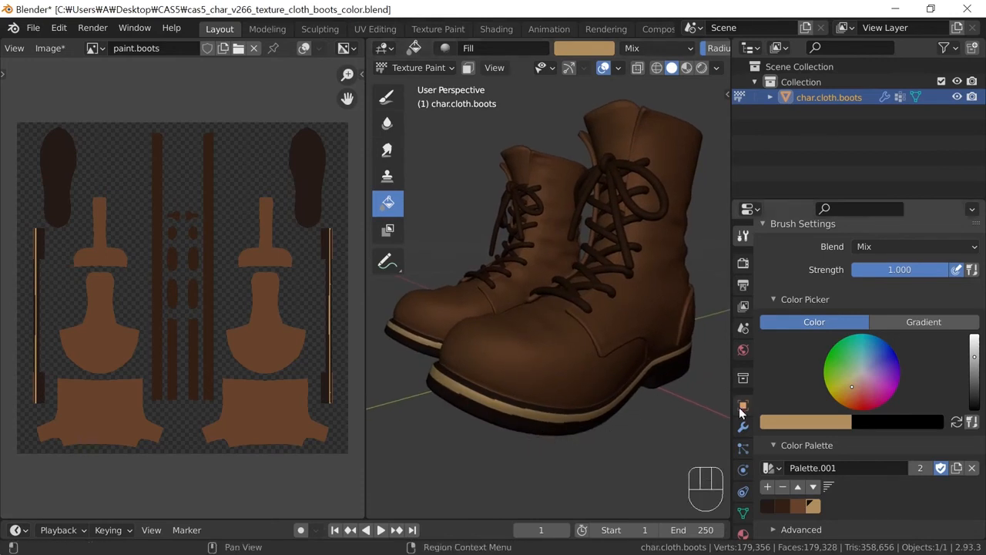
Make the second dark brown in the palette the active color and lighten the brush's HSV value to 0.3
{"action": "left_click", "coordinate": [785, 510]}
{"action": "left_click", "coordinate": [784, 510]}
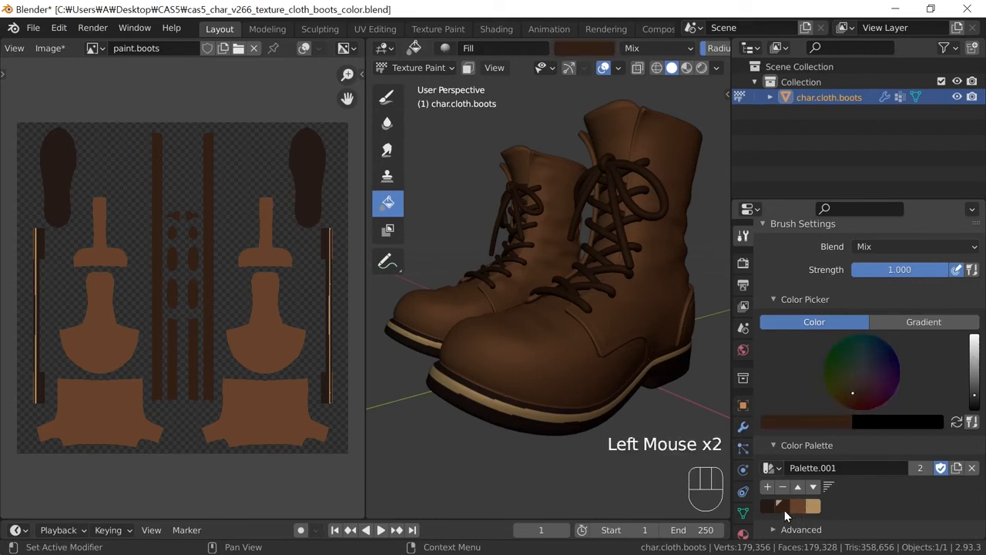
{"action": "left_click", "coordinate": [788, 423]}
{"action": "left_click", "coordinate": [753, 397]}
{"action": "type", "text": "0.4"}
{"action": "key", "text": "Return"}
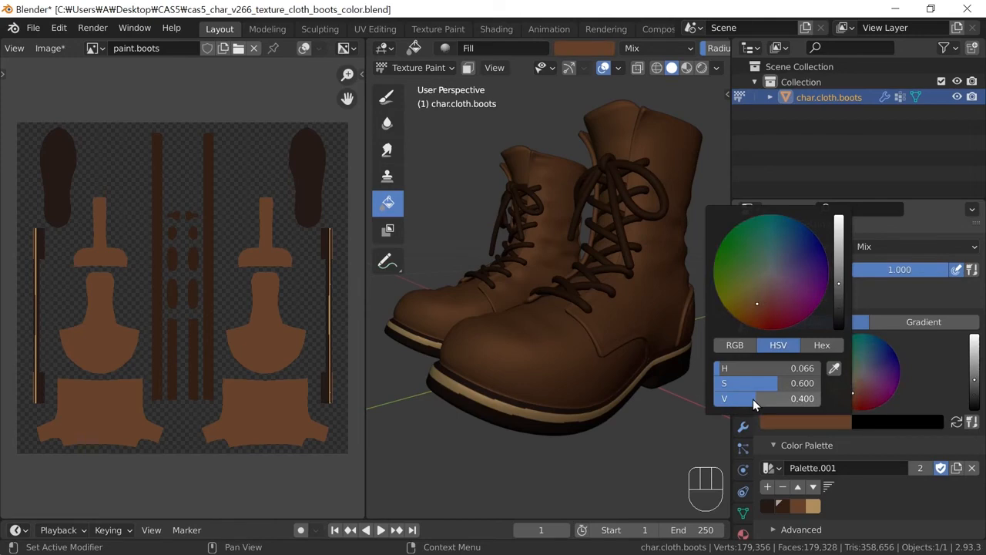
{"action": "left_click", "coordinate": [753, 398]}
{"action": "type", "text": "0.3"}
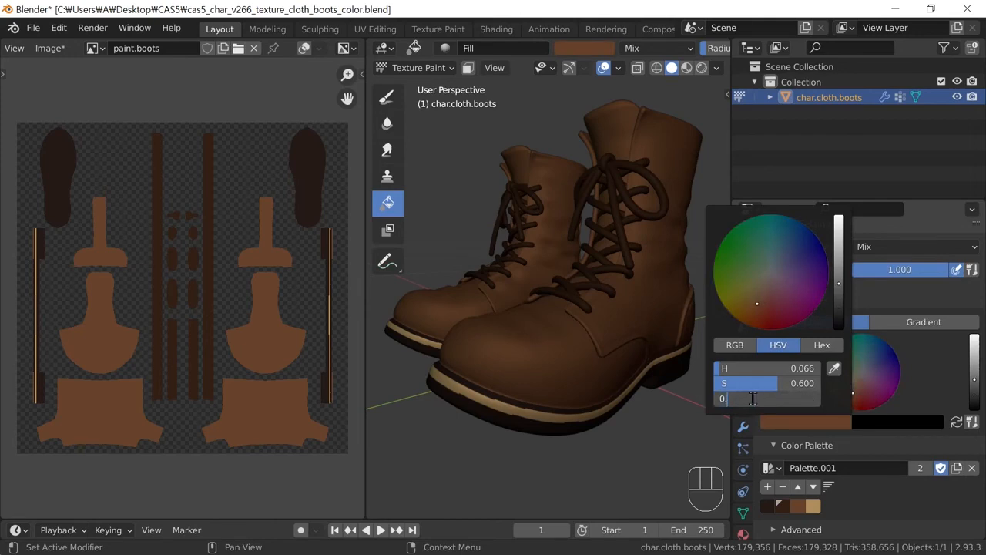
{"action": "key", "text": "Return"}
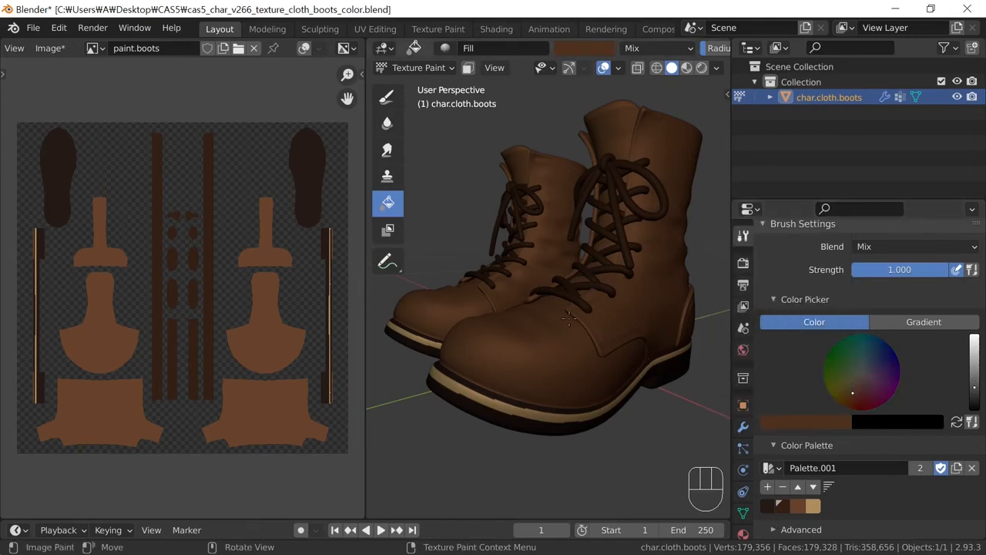
In Edit Mode, clear the selection, select the faces of the shoelace vertex group, and return to Texture Paint
{"action": "key", "text": "Tab"}
{"action": "key", "text": "a"}
{"action": "key", "text": "a"}
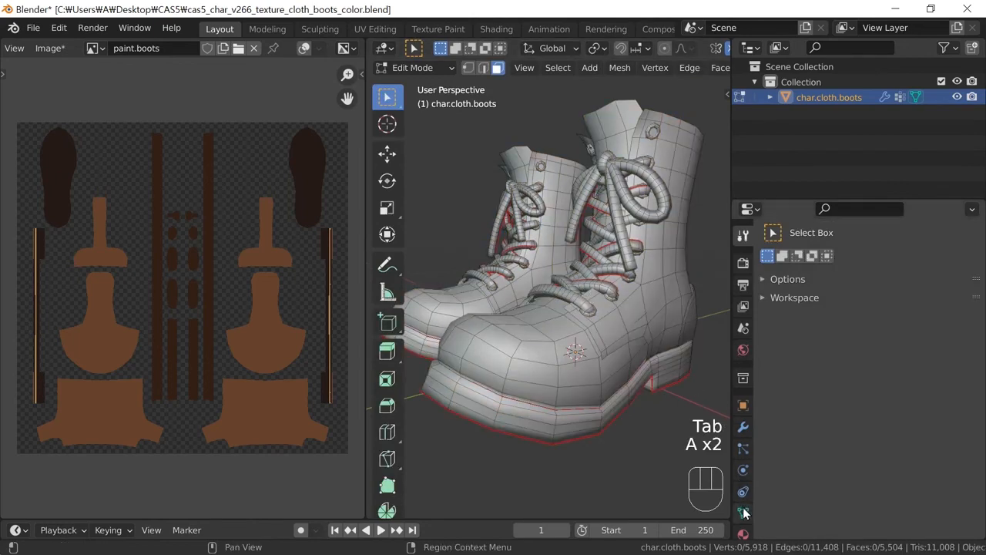
{"action": "left_click", "coordinate": [744, 513]}
{"action": "left_click", "coordinate": [803, 325]}
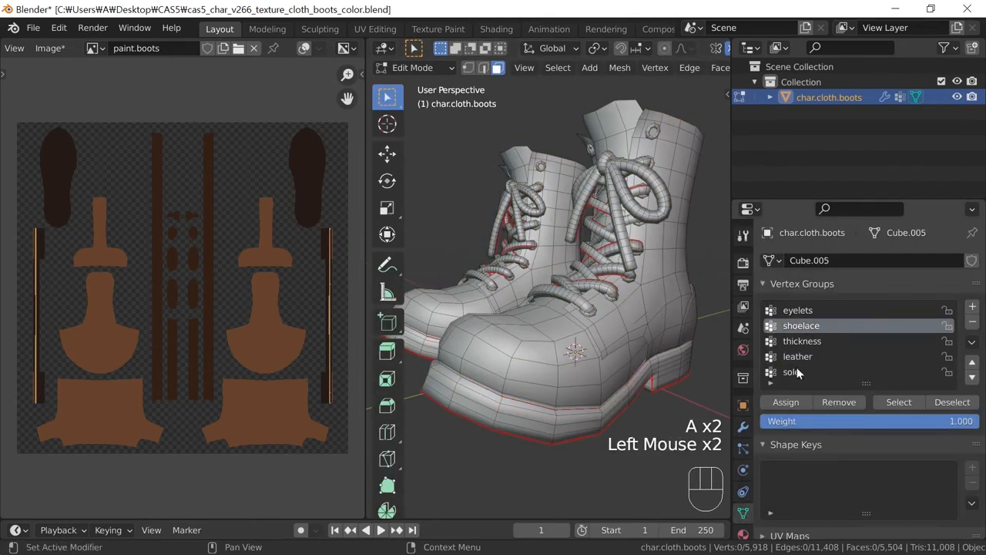
{"action": "left_click", "coordinate": [900, 401]}
{"action": "key", "text": "Tab"}
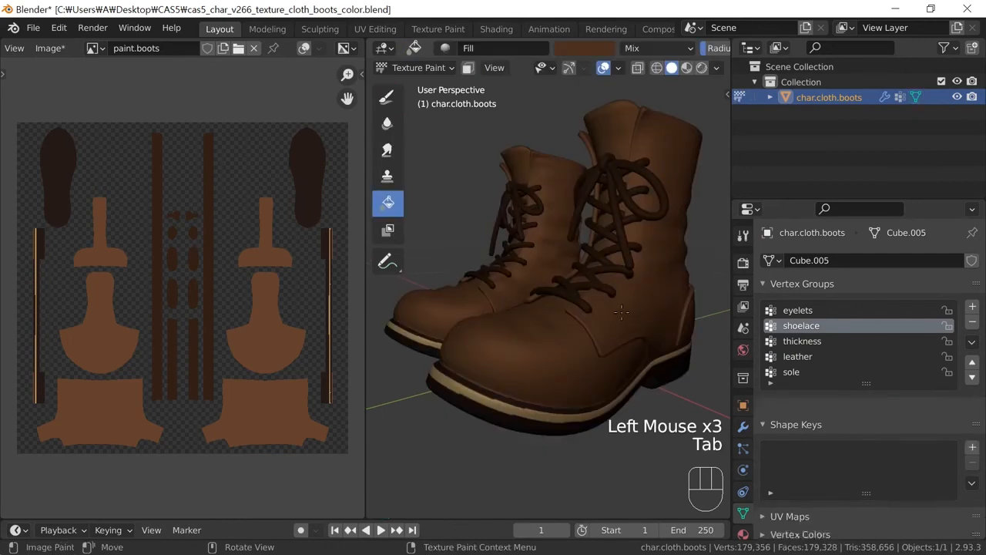
Try filling the laces with the lightened brown without face masking, and undo the fill
{"action": "left_click", "coordinate": [594, 258]}
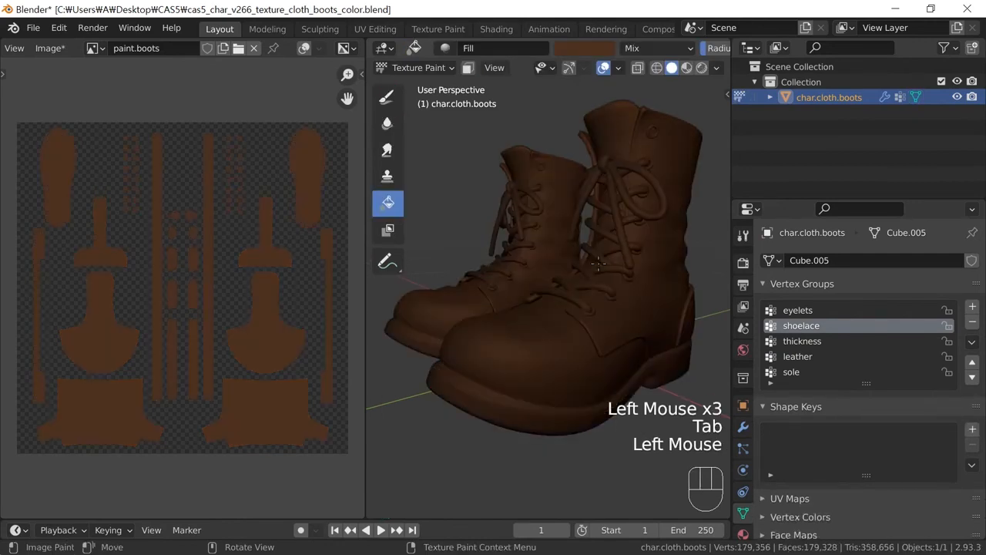
{"action": "key", "text": "ctrl+z"}
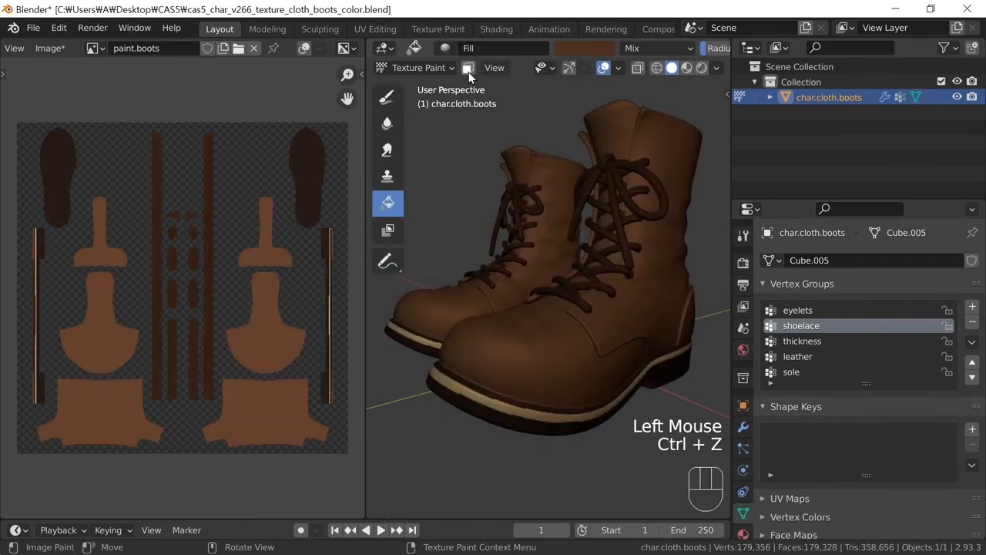
Fill the laces with the lightened brown using face masking, turn the masking off and check the color on both boots
{"action": "left_click", "coordinate": [467, 68]}
{"action": "left_click", "coordinate": [601, 235]}
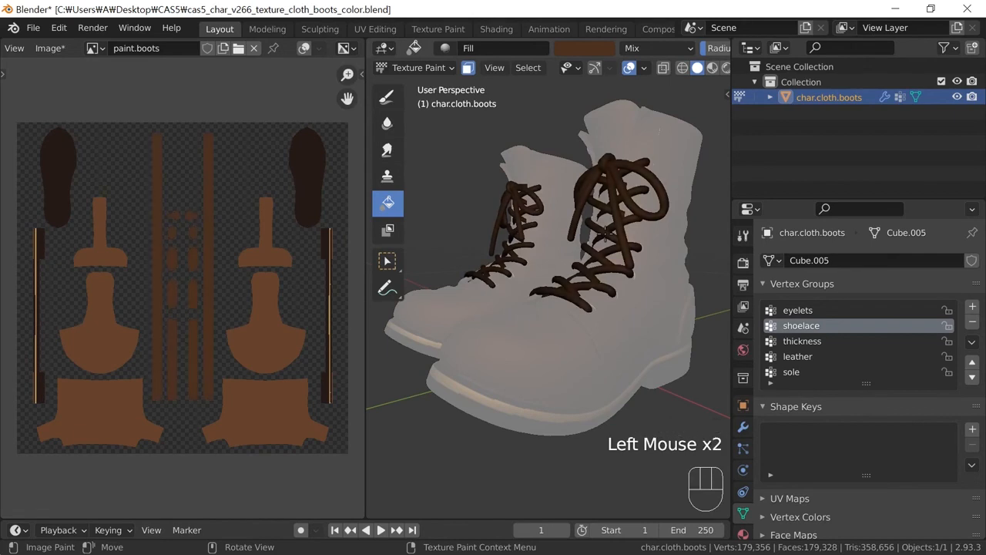
{"action": "left_click", "coordinate": [467, 69]}
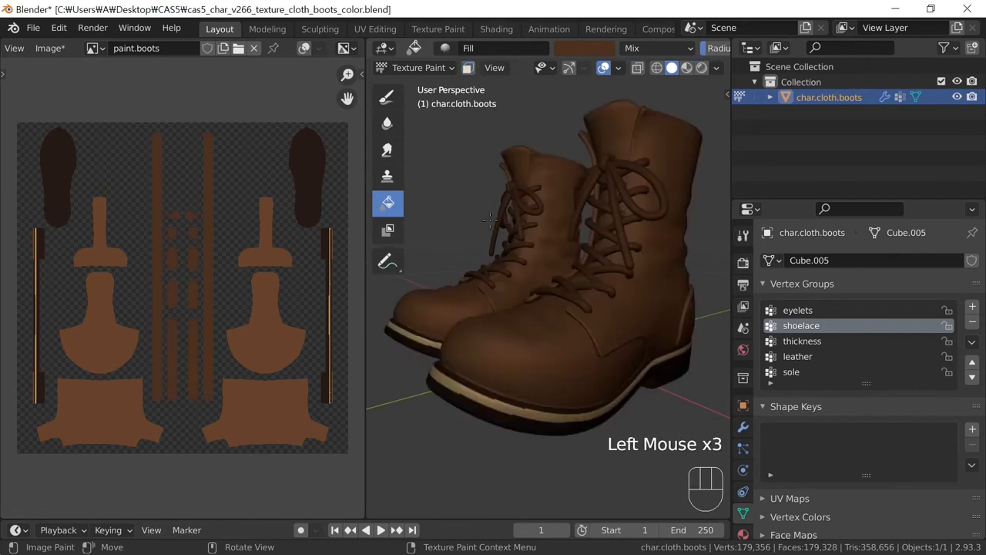
{"action": "middle_click_drag", "start_coordinate": [507, 320], "coordinate": [518, 326]}
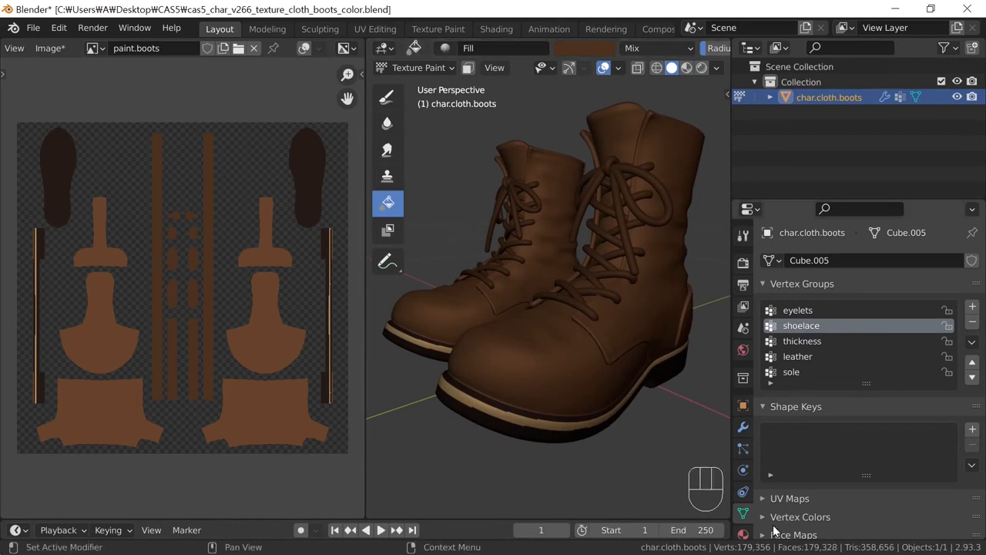
Make the second dark brown in the color palette the active fill color again
{"action": "left_click", "coordinate": [743, 235]}
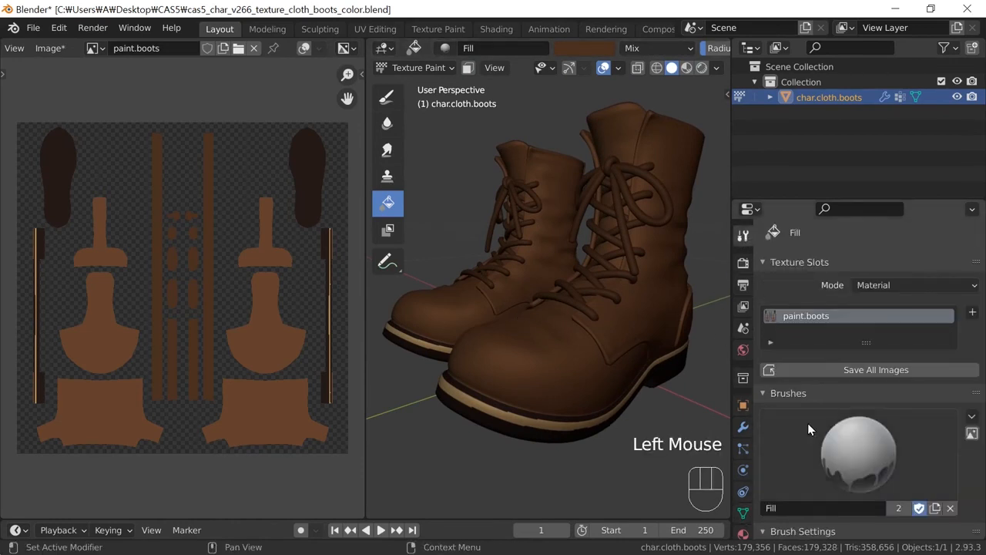
{"action": "scroll", "coordinate": [807, 426], "scroll_direction": "down", "scroll_amount": 2}
{"action": "scroll", "coordinate": [807, 432], "scroll_direction": "down", "scroll_amount": 7}
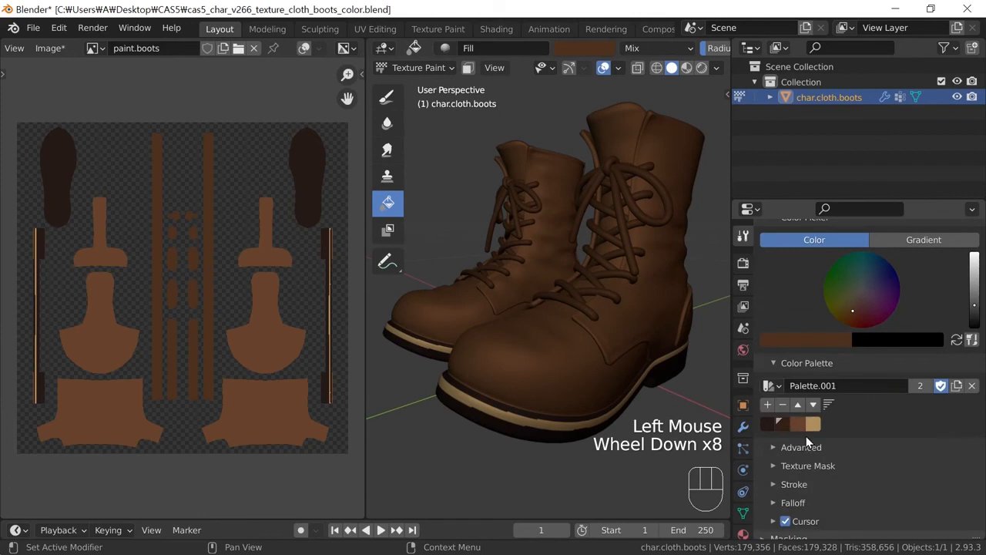
{"action": "double_click", "coordinate": [783, 423]}
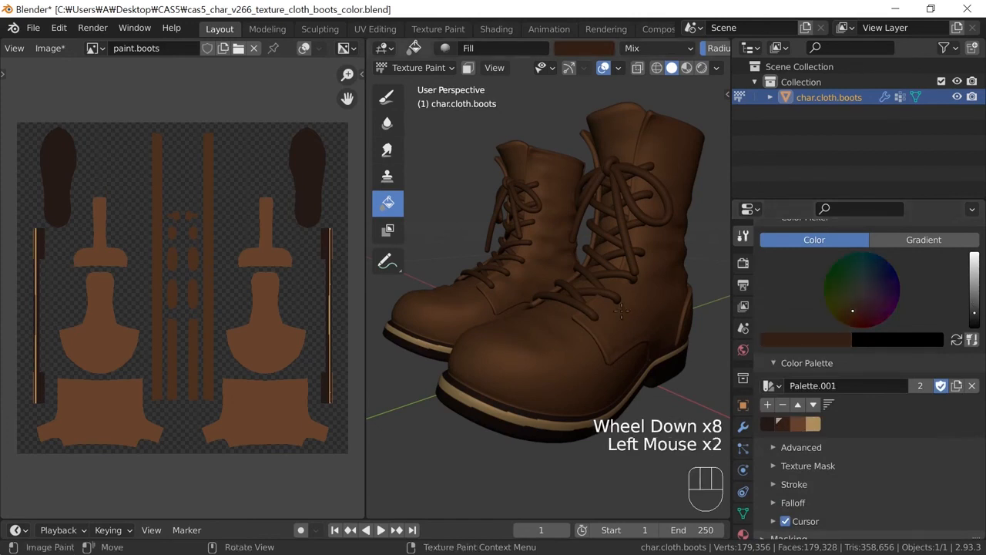
Fill only the laces with the palette's dark brown using face masking, turn the masking off and save the Blender file
{"action": "left_click", "coordinate": [600, 256]}
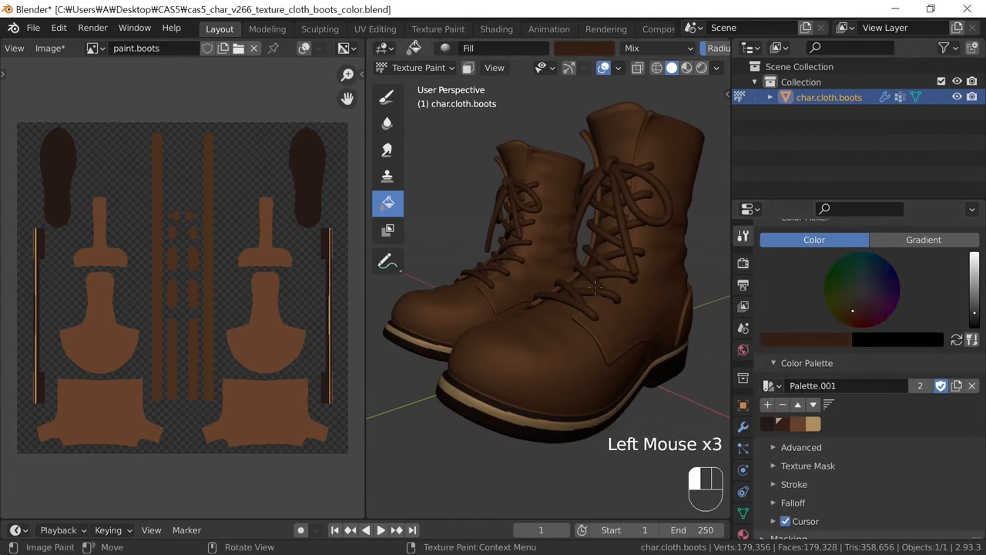
{"action": "key", "text": "ctrl+z"}
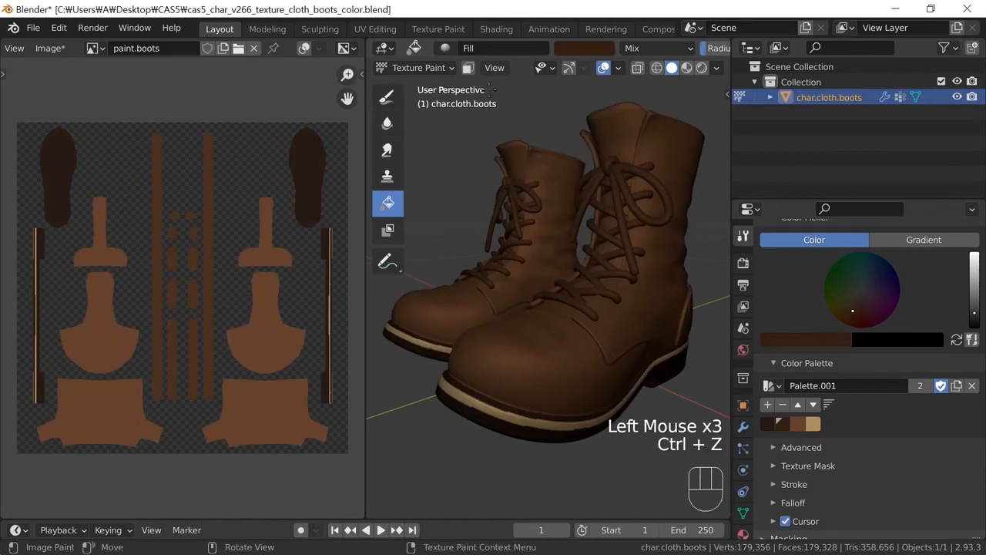
{"action": "left_click", "coordinate": [467, 68]}
{"action": "left_click", "coordinate": [600, 257]}
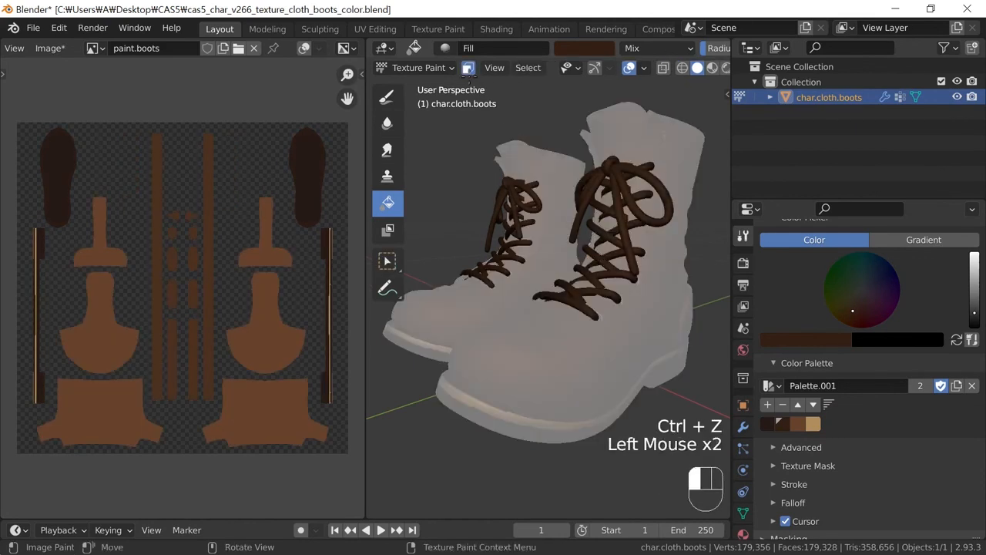
{"action": "left_click", "coordinate": [467, 68]}
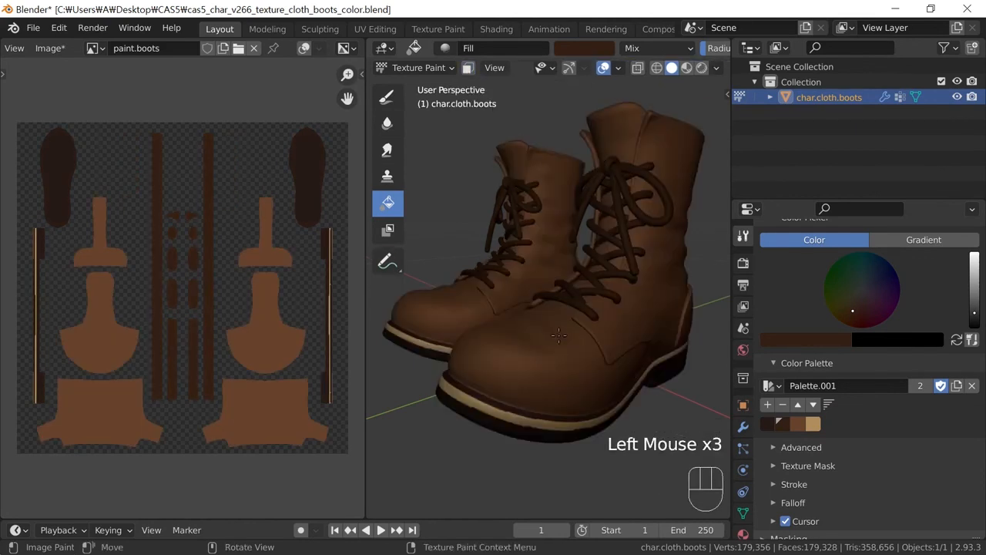
{"action": "key", "text": "ctrl"}
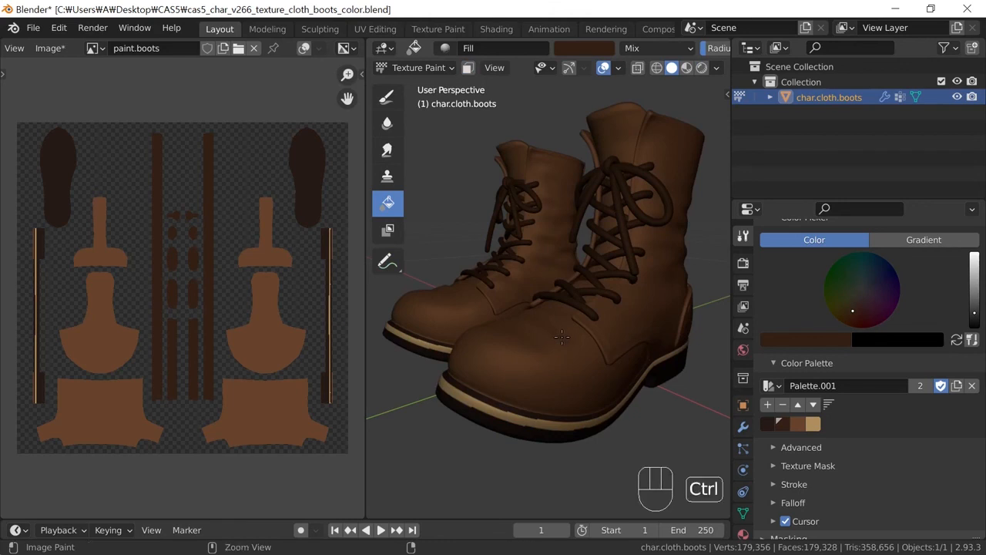
{"action": "key", "text": "ctrl+s"}
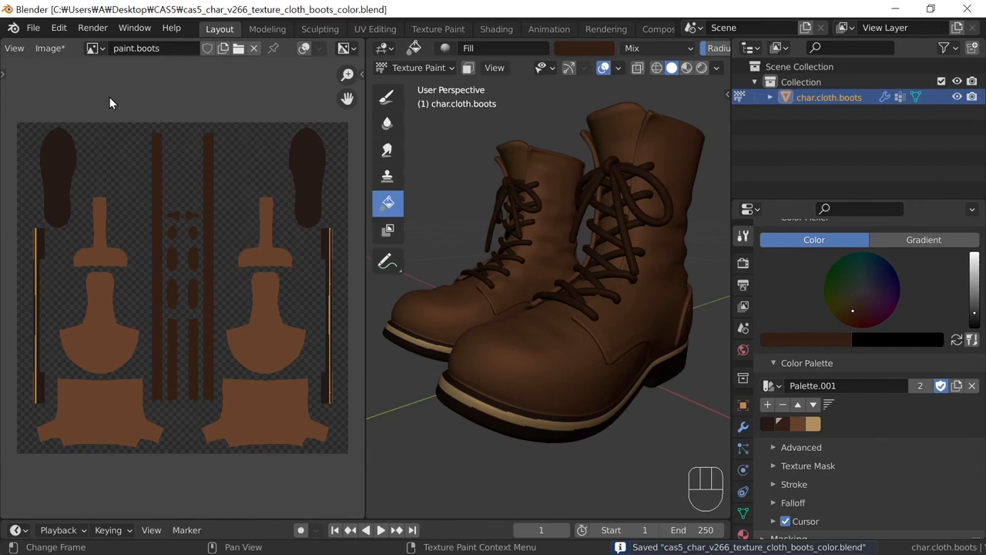
Start saving the painted boots image under a new name, choosing the texture folder and the file name char.cloth.boots.color.png
{"action": "left_click", "coordinate": [62, 47]}
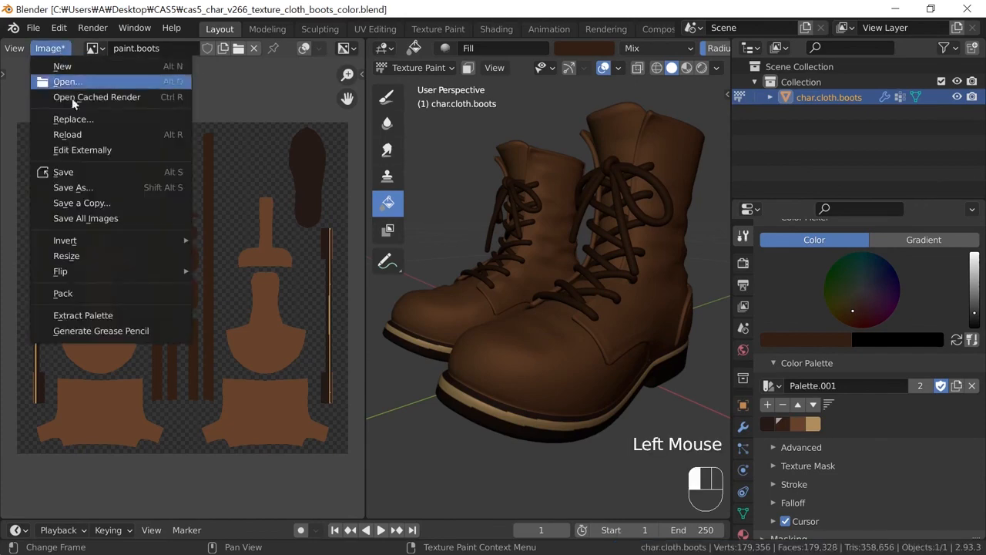
{"action": "left_click", "coordinate": [97, 188]}
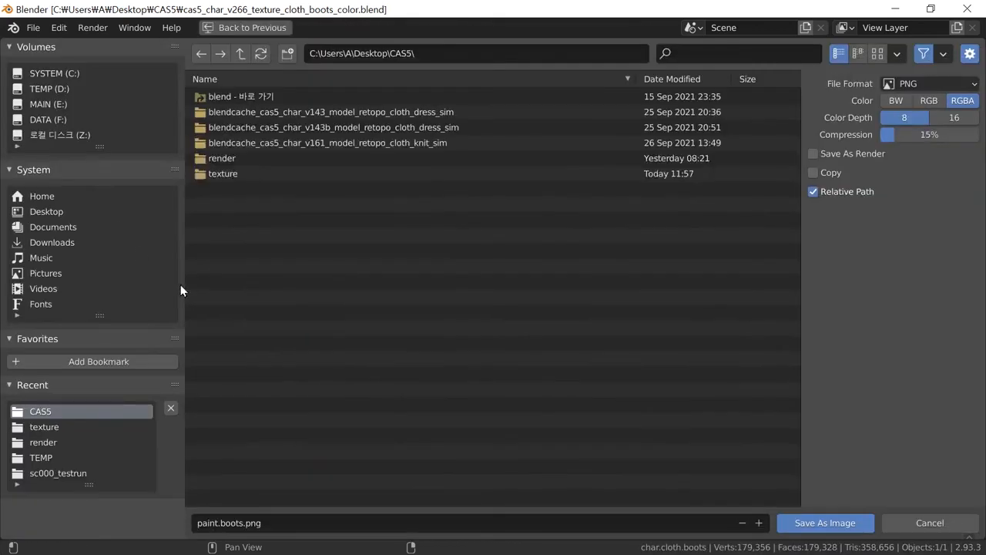
{"action": "double_click", "coordinate": [229, 171]}
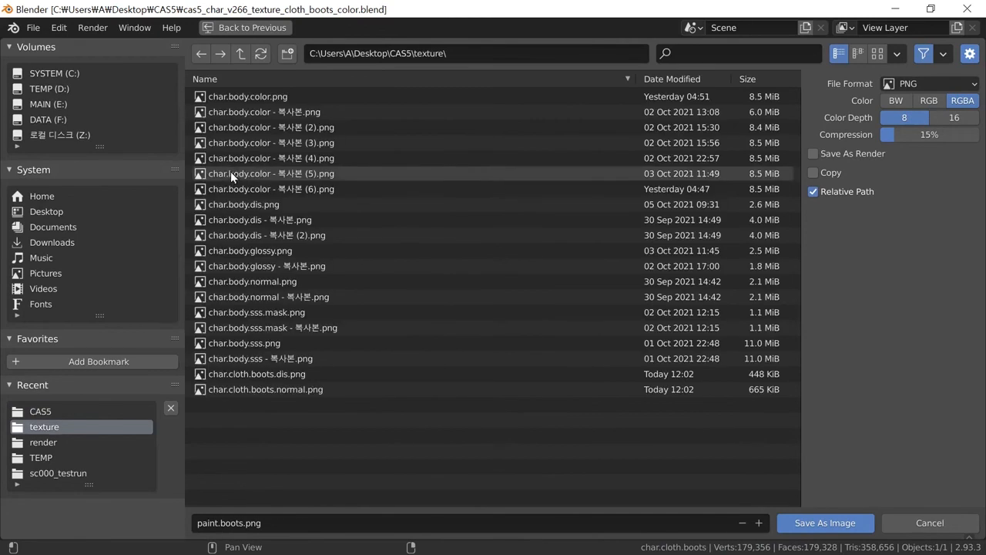
{"action": "left_click", "coordinate": [263, 373]}
{"action": "left_click", "coordinate": [265, 523]}
{"action": "key", "text": "Delete"}
{"action": "key", "text": "Delete"}
{"action": "key", "text": "Delete"}
{"action": "type", "text": "color"}
{"action": "key", "text": "Return"}
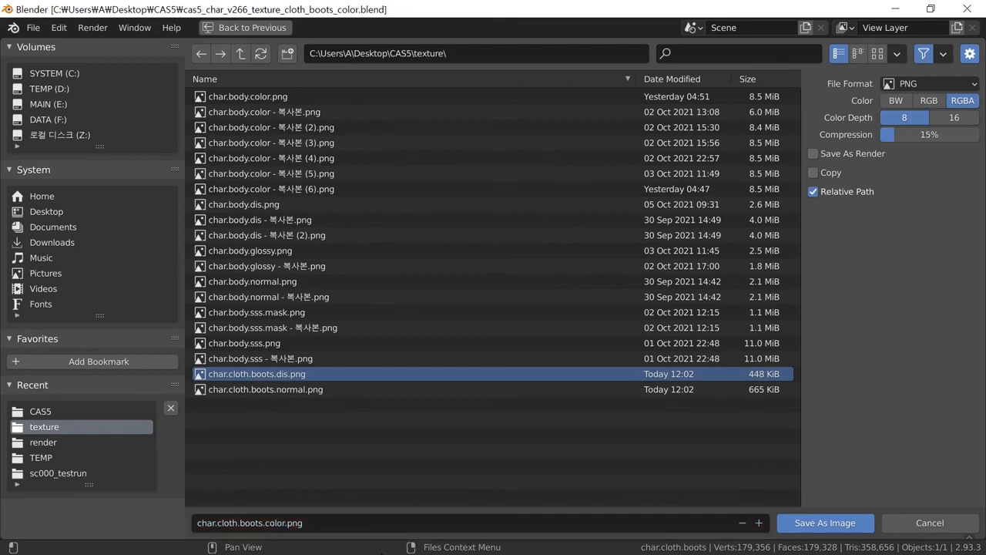
Set the PNG compression to 80% and save the image
{"action": "left_click", "coordinate": [925, 135]}
{"action": "type", "text": "80"}
{"action": "key", "text": "Return"}
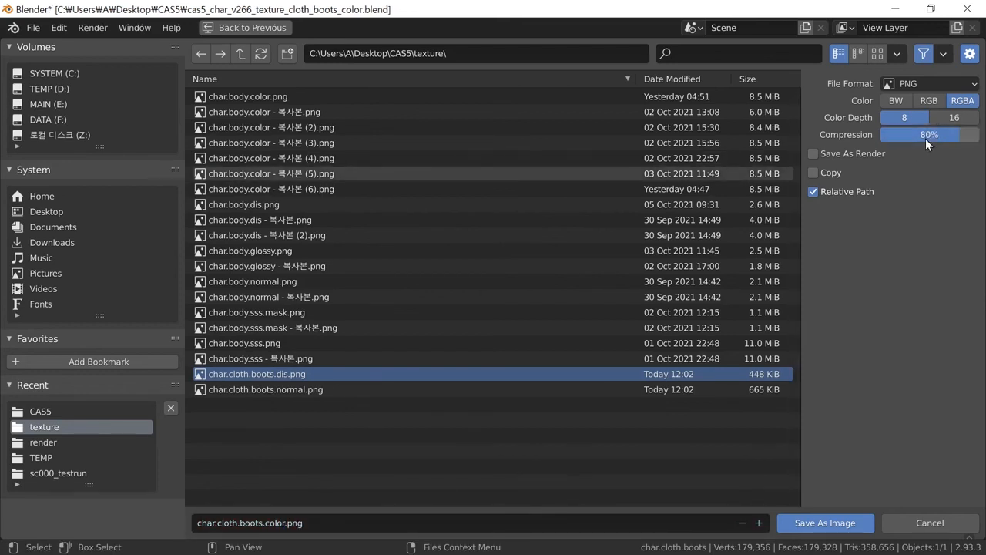
{"action": "left_click", "coordinate": [839, 523]}
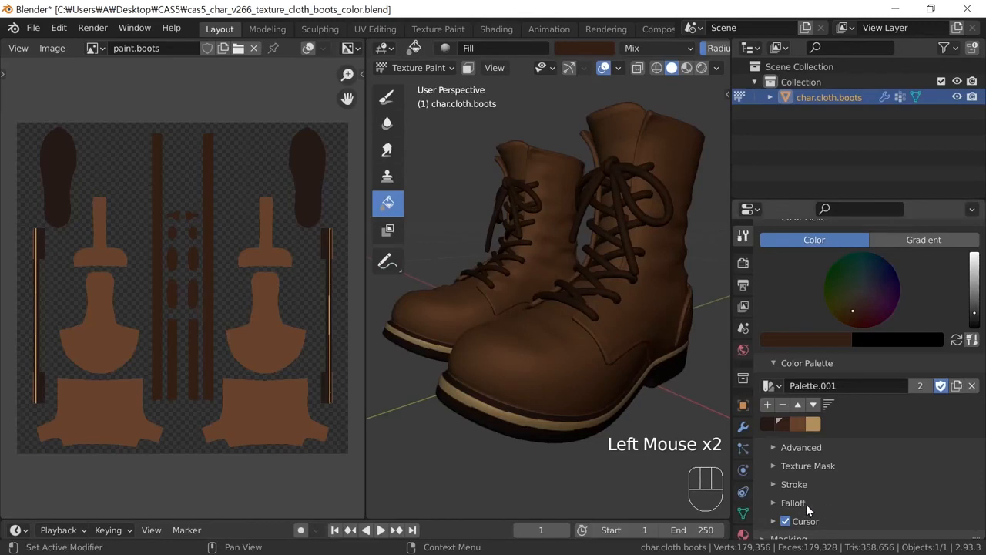
Set the scene's output PNG compression to 80%, return to the brush settings and save the Blender file
{"action": "left_click", "coordinate": [744, 284]}
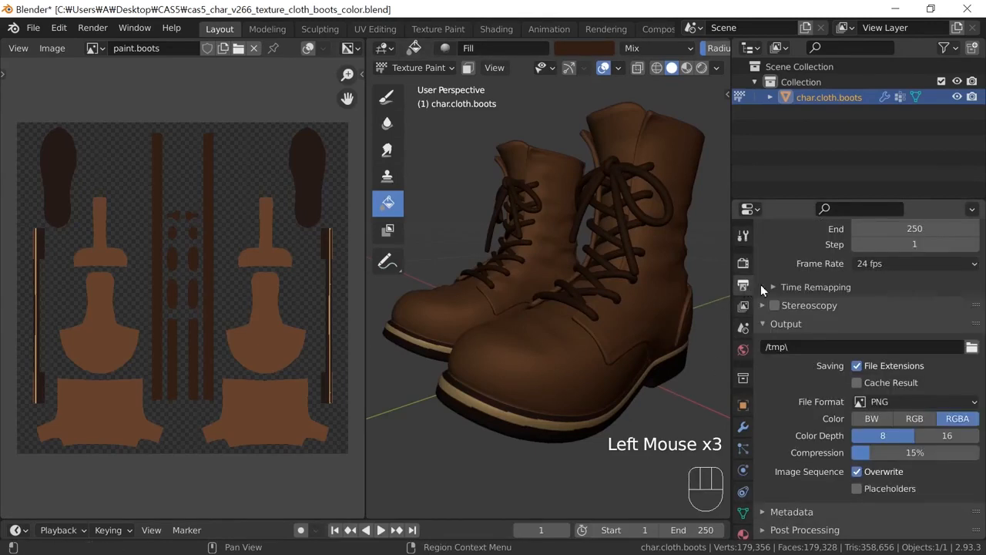
{"action": "left_click", "coordinate": [905, 453]}
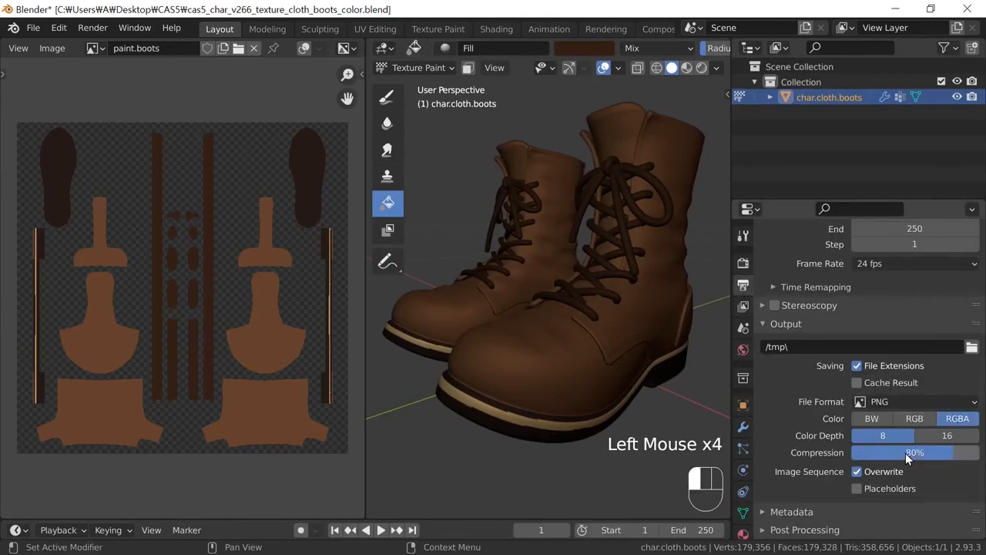
{"action": "left_click", "coordinate": [744, 238]}
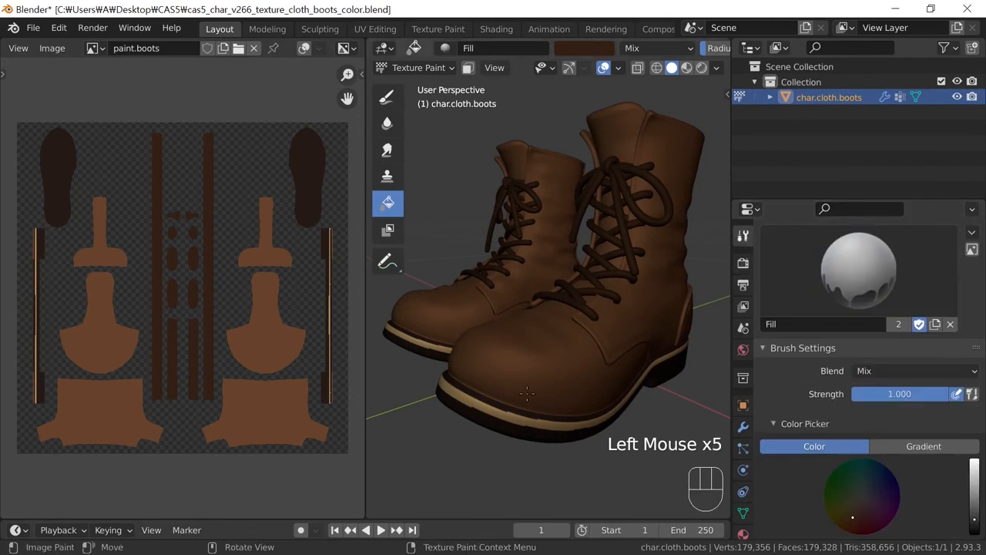
{"action": "key", "text": "ctrl+s"}
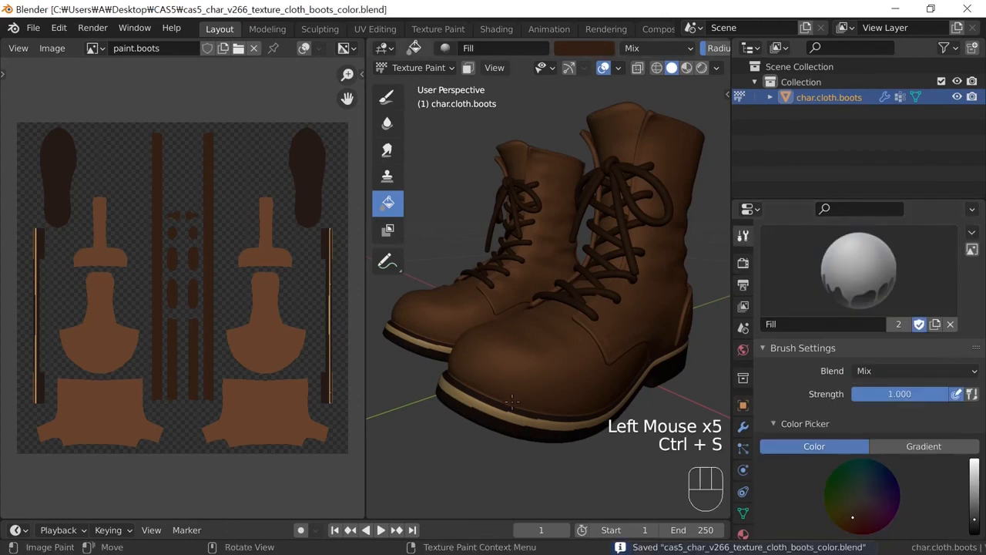
{"action": "middle_click_drag", "start_coordinate": [556, 409], "coordinate": [591, 416]}
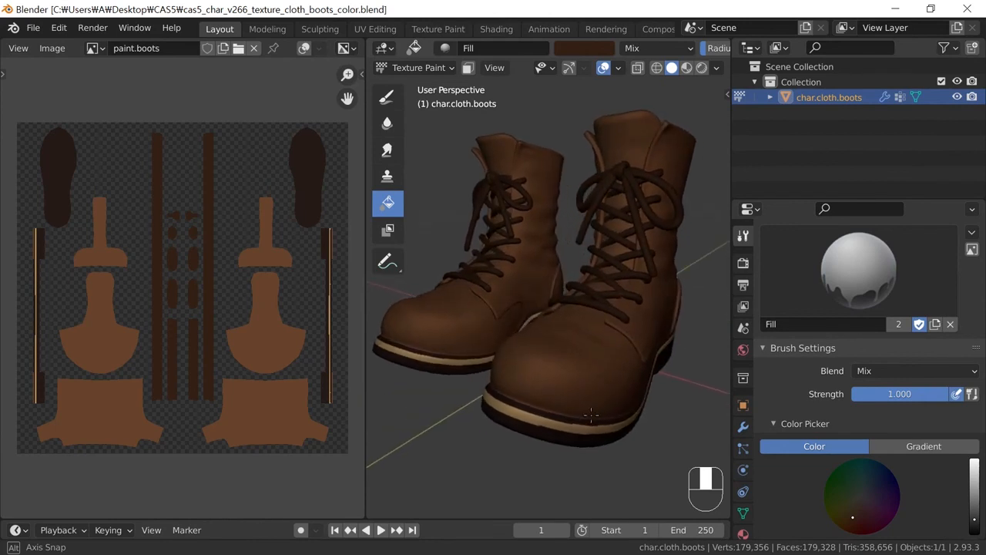